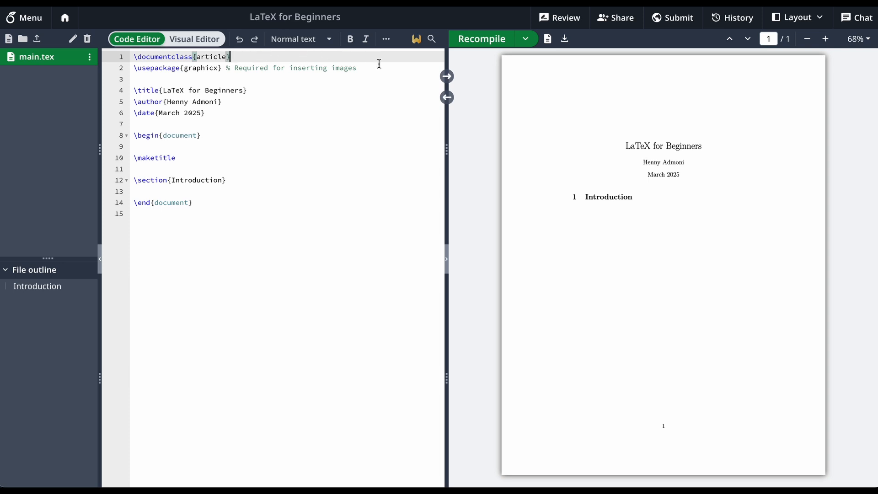
# Examine the document class declaration and the percent-sign comment on the graphicx package line
pyautogui.click(134, 57)
pyautogui.moveTo(133, 58); pyautogui.dragTo(138, 57)
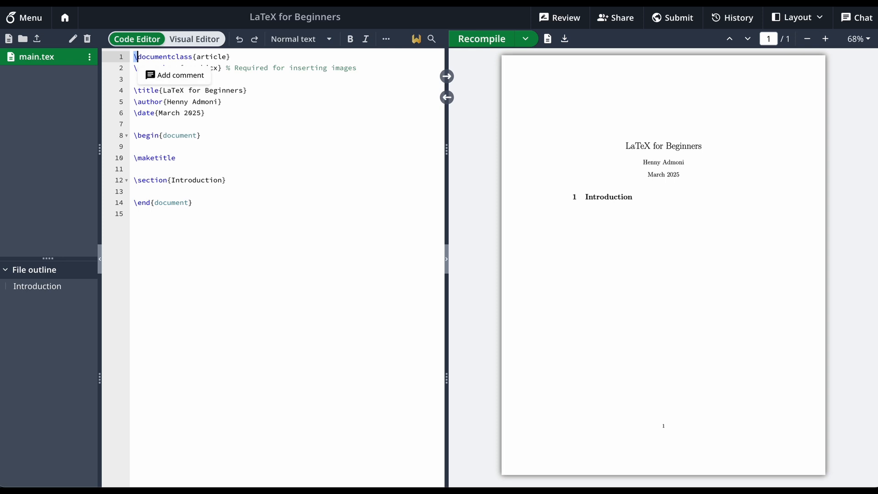
pyautogui.click(243, 55)
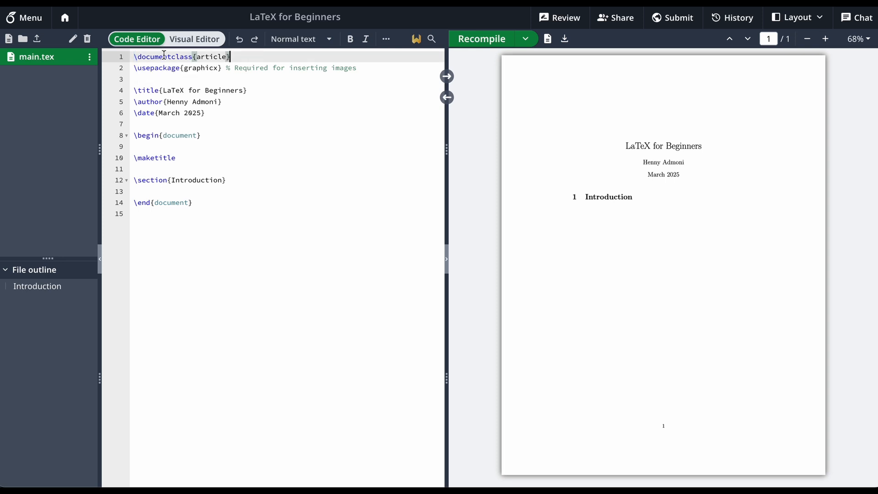
pyautogui.click(138, 56)
pyautogui.moveTo(138, 57); pyautogui.dragTo(235, 55)
pyautogui.click(241, 56)
pyautogui.press('Down')
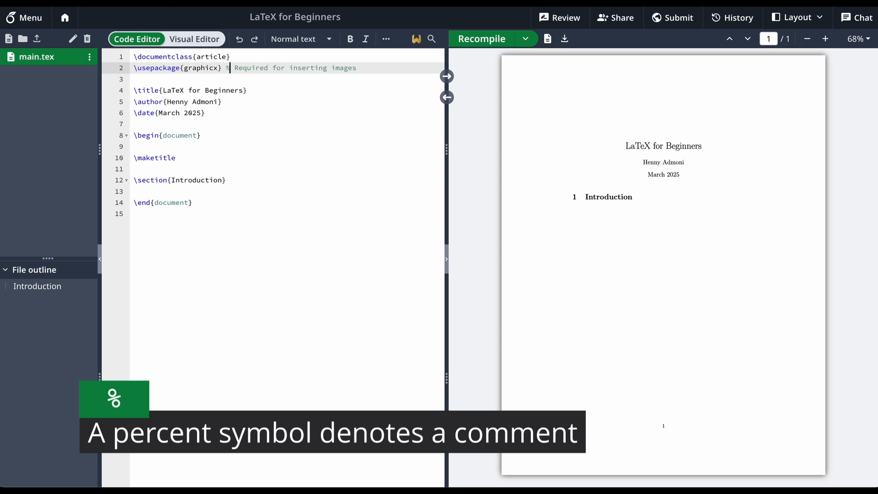
pyautogui.press('Left')
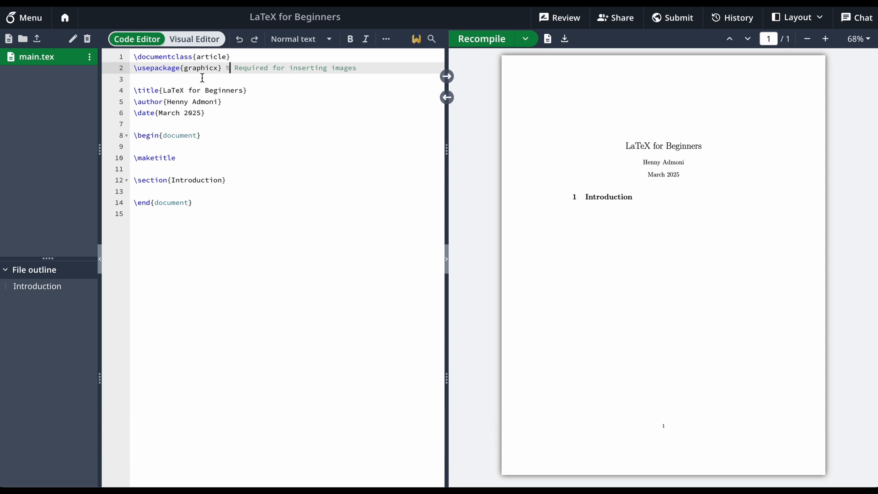
# Examine the arguments of the title, author and date commands in the preamble
pyautogui.click(259, 89)
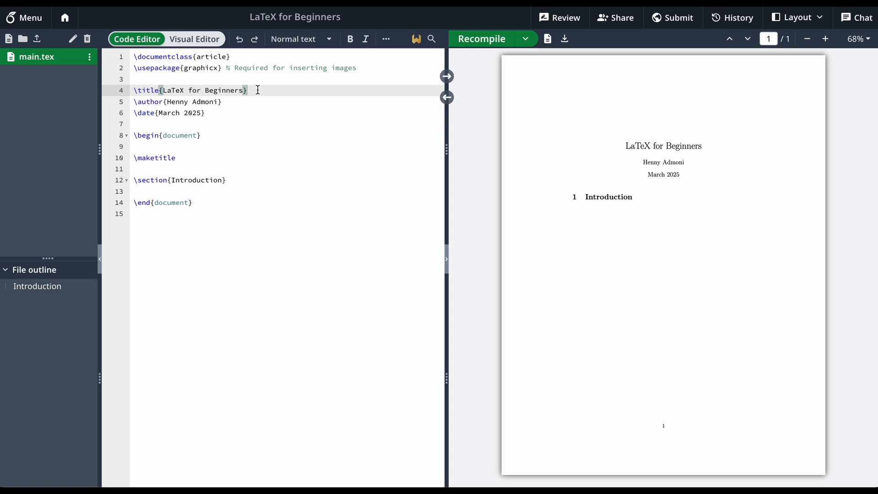
pyautogui.moveTo(159, 89); pyautogui.dragTo(243, 90)
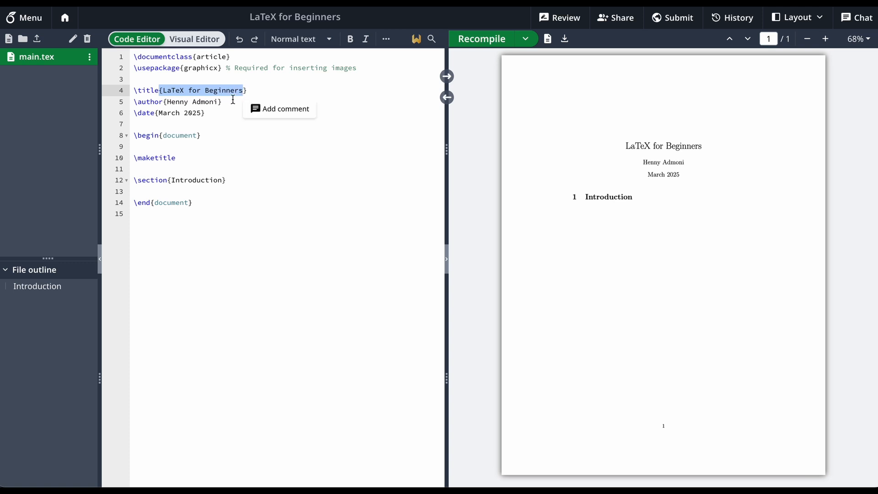
pyautogui.click(225, 101)
pyautogui.moveTo(167, 101); pyautogui.dragTo(223, 101)
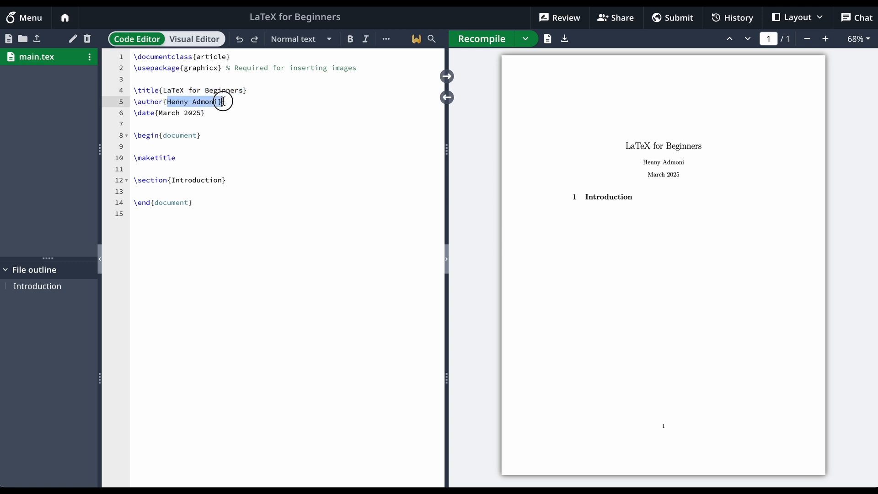
pyautogui.click(207, 113)
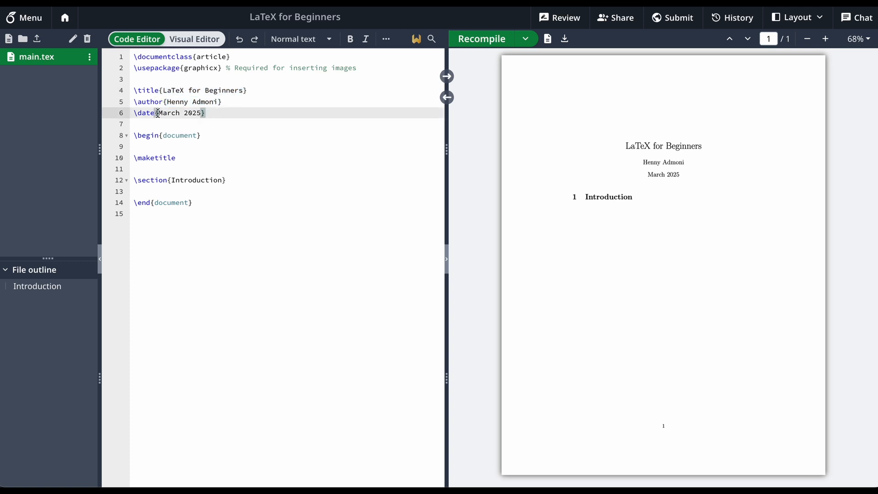
pyautogui.moveTo(157, 112); pyautogui.dragTo(206, 113)
pyautogui.click(213, 114)
# Examine the document environment from \begin{document} to \end{document}, and \maketitle with the title, author and date lines it uses
pyautogui.moveTo(133, 136); pyautogui.dragTo(224, 135)
pyautogui.click(224, 136)
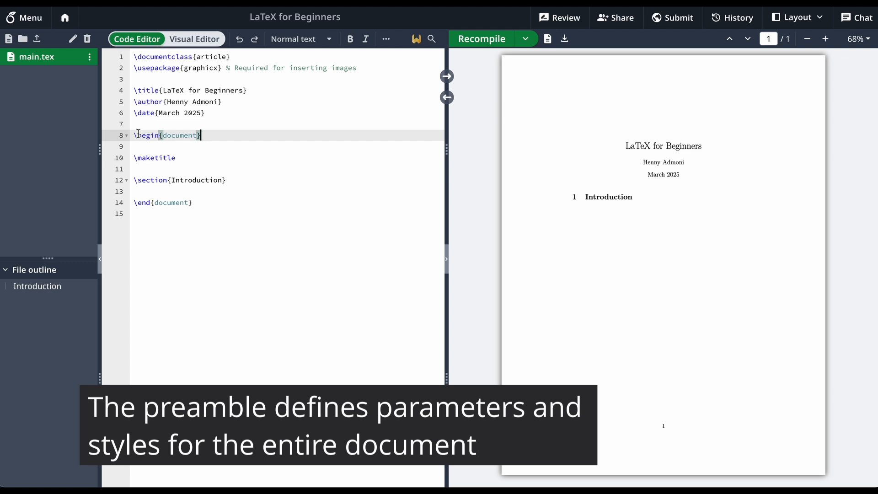
pyautogui.moveTo(134, 135); pyautogui.dragTo(198, 202)
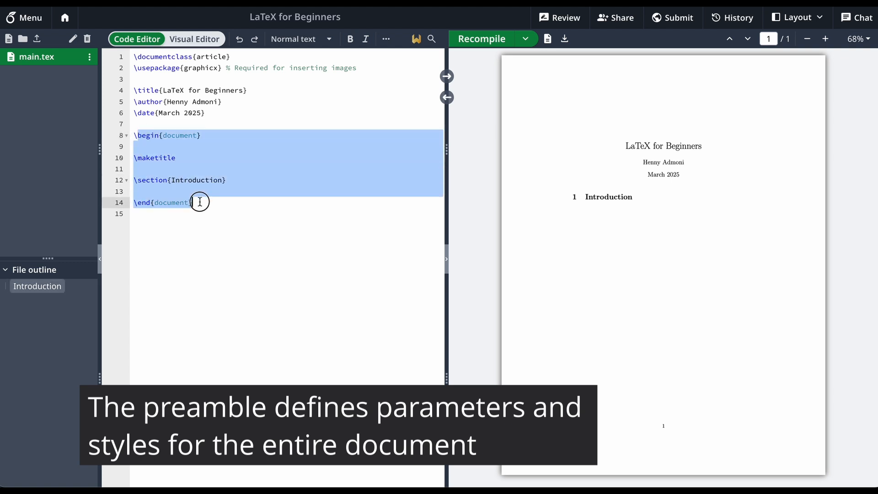
pyautogui.click(259, 134)
pyautogui.click(195, 157)
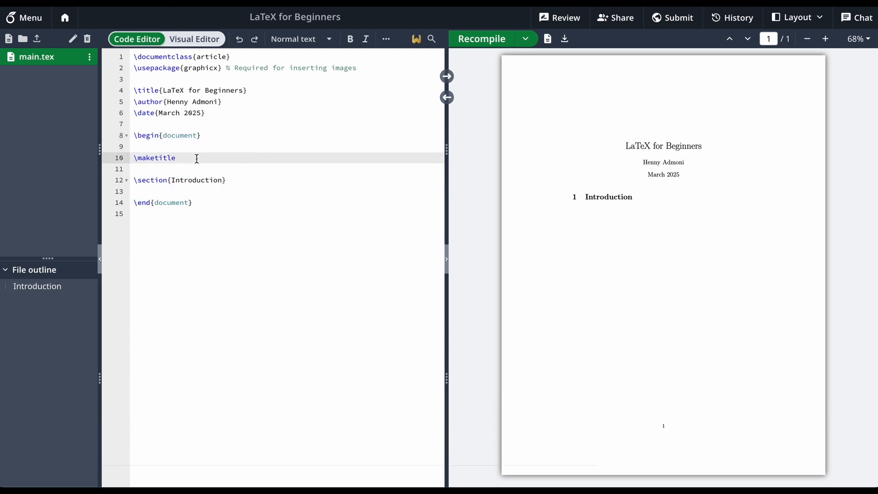
pyautogui.moveTo(196, 158); pyautogui.dragTo(131, 160)
pyautogui.click(208, 159)
pyautogui.moveTo(221, 113); pyautogui.dragTo(126, 93)
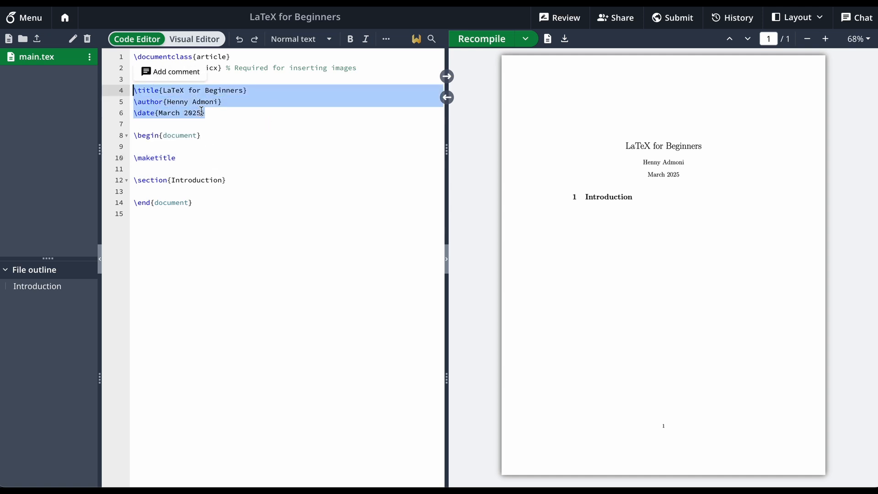
pyautogui.click(209, 161)
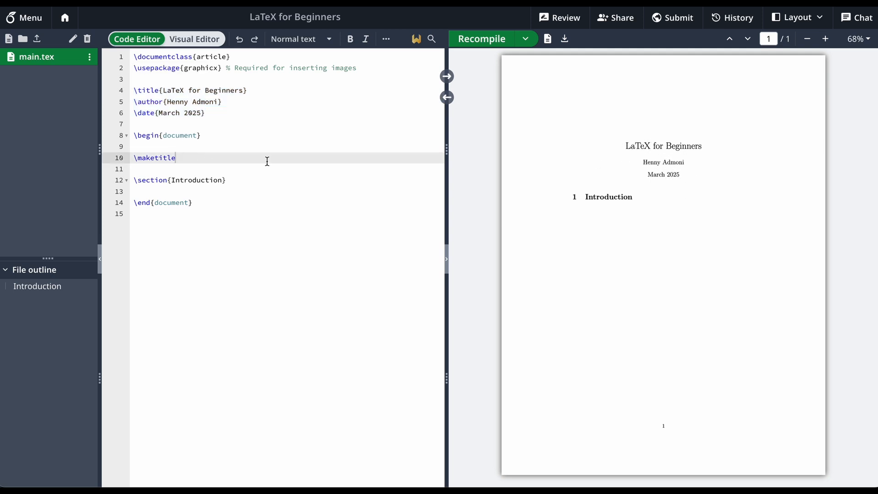
# Comment out the \maketitle command with a percent sign and recompile the document
pyautogui.click(134, 161)
pyautogui.write('%')
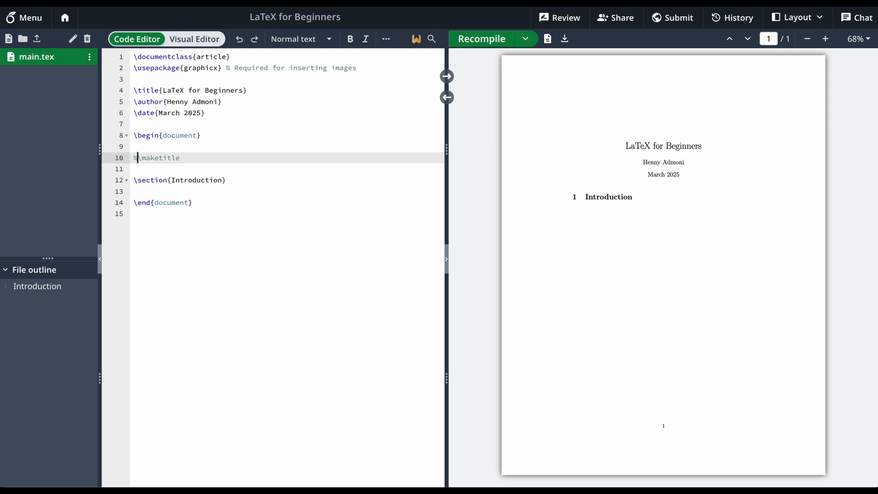
pyautogui.click(478, 38)
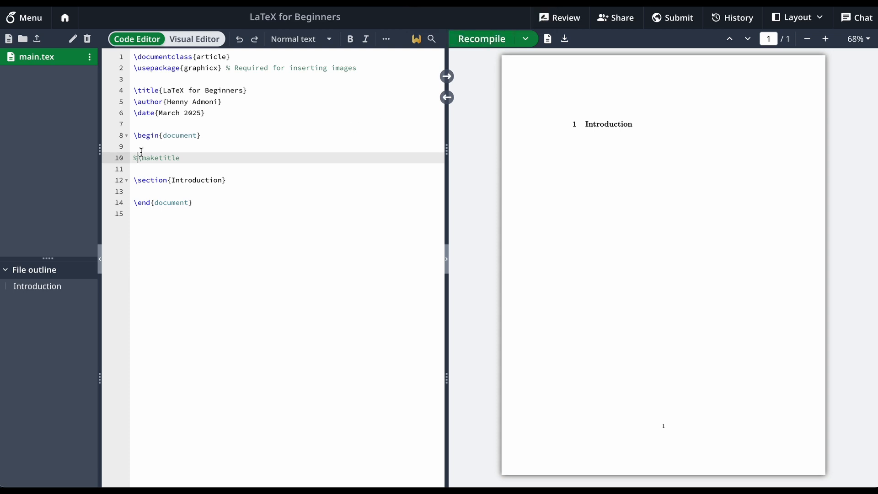
# Remove the percent sign before \maketitle and recompile the document
pyautogui.press('BackSpace')
pyautogui.click(483, 41)
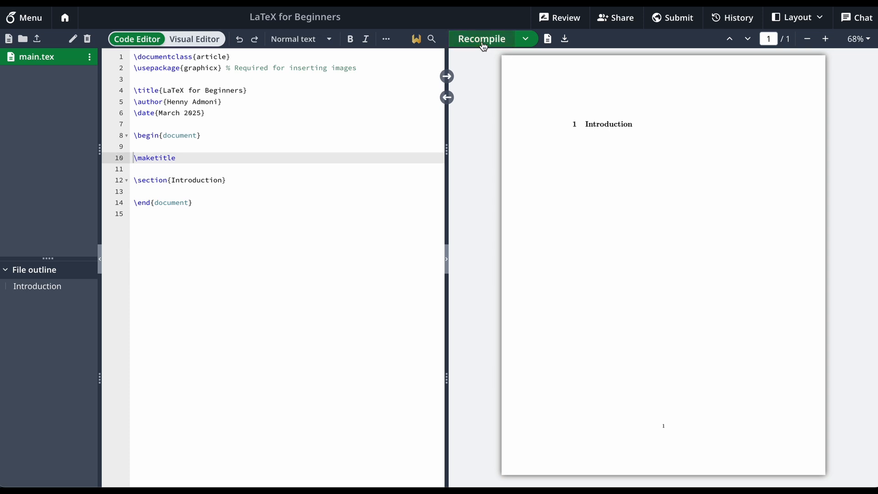
# Add a section titled "Related Work" after the Introduction section and recompile the document
pyautogui.click(244, 179)
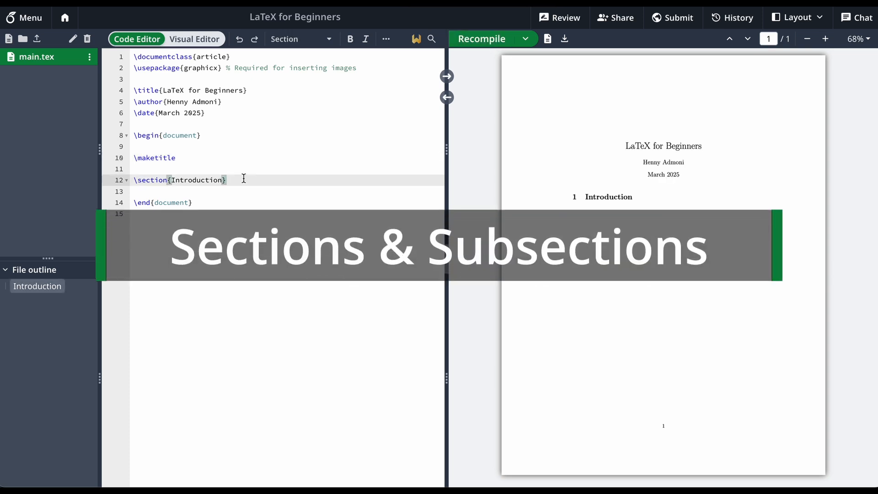
pyautogui.press('Return')
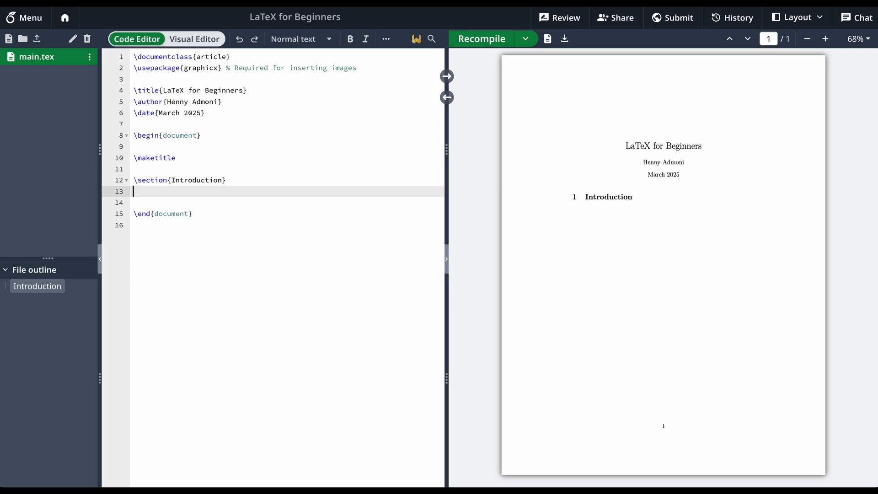
pyautogui.press('Return')
pyautogui.write('\\')
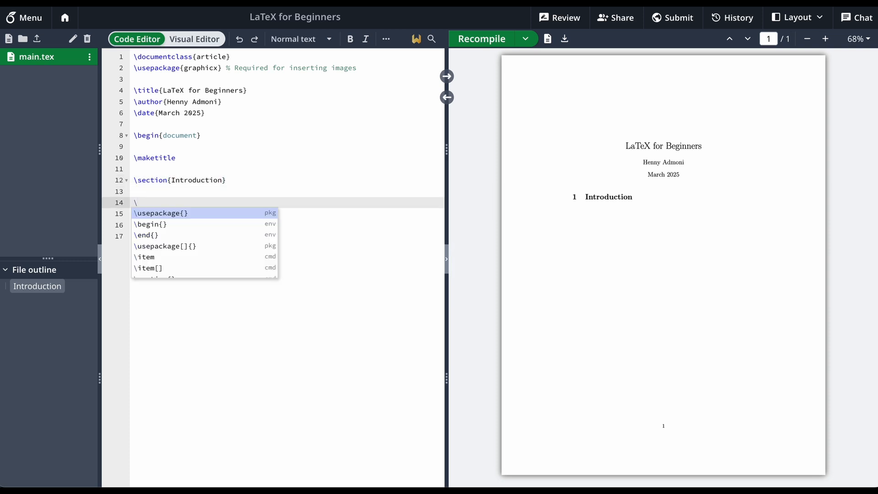
pyautogui.write('section')
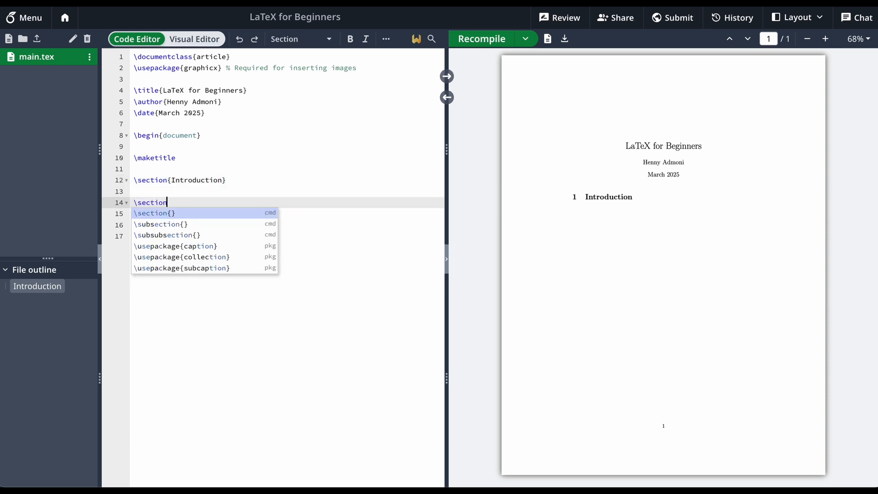
pyautogui.press('Return')
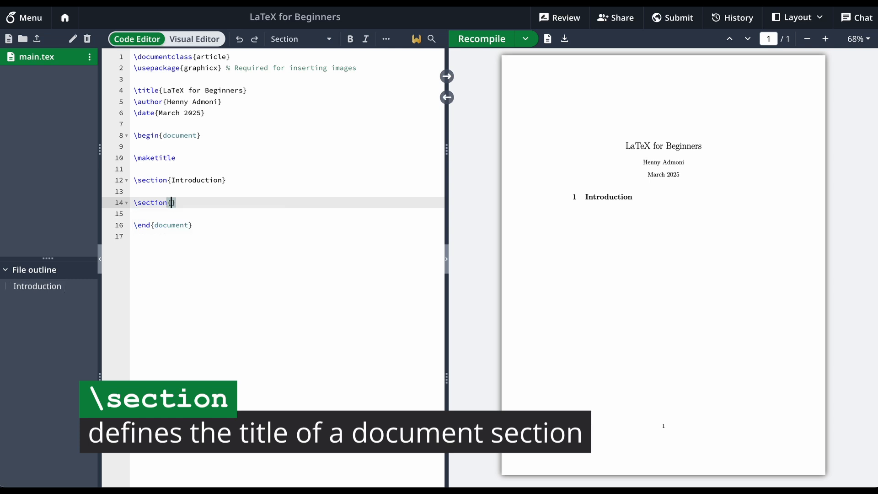
pyautogui.write('Related Work')
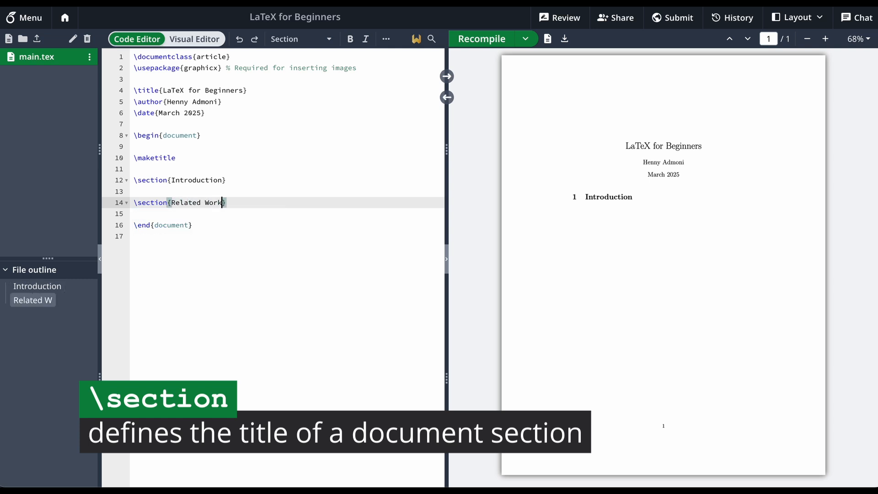
pyautogui.click(477, 41)
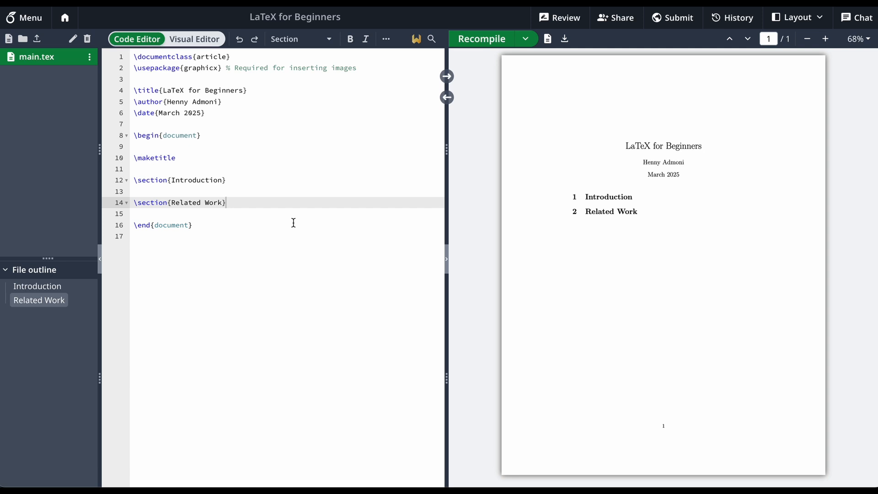
# Add a subsection titled "This is a subsection" under the Introduction section and recompile the document
pyautogui.click(247, 182)
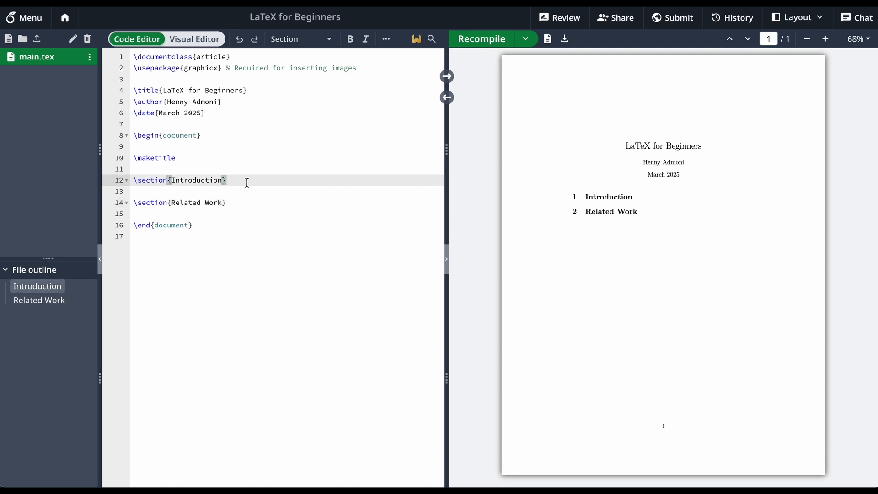
pyautogui.press('Return')
pyautogui.press('Return')
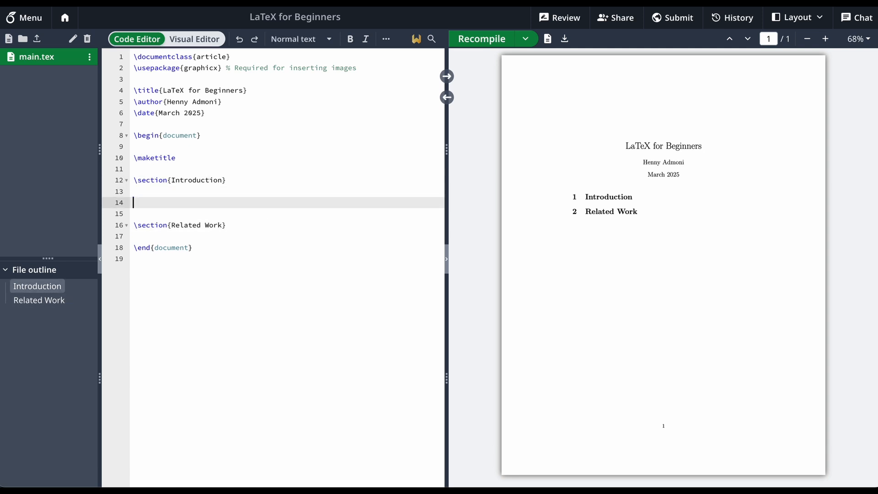
pyautogui.write('\\subsection')
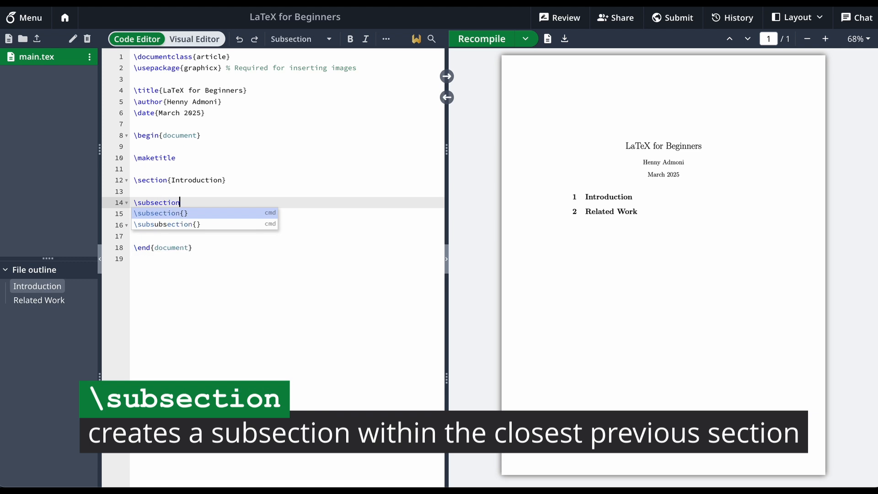
pyautogui.write('{This is a subsection')
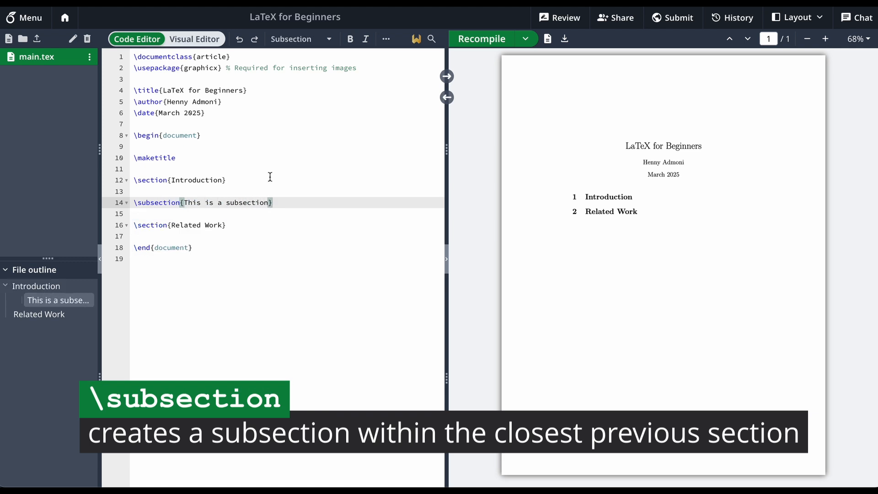
pyautogui.click(501, 40)
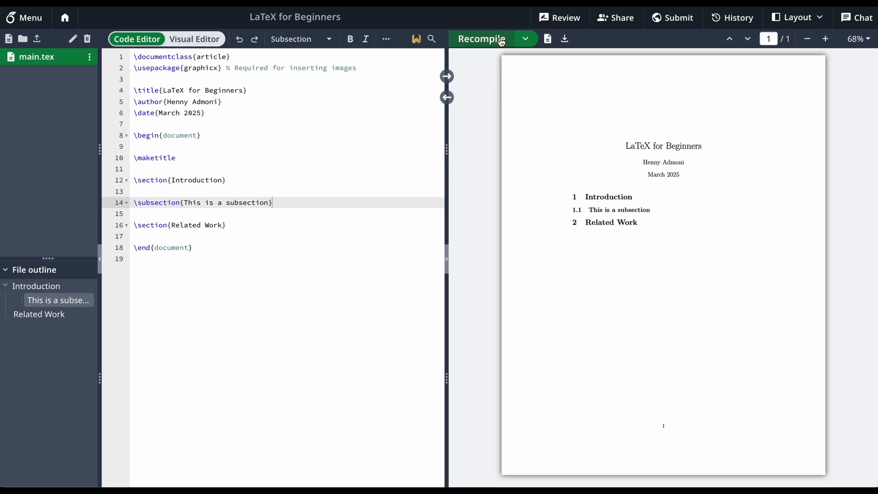
# Add a subsection titled "This is my second subsection" under the Related Work section and recompile the document
pyautogui.click(227, 225)
pyautogui.press('Return')
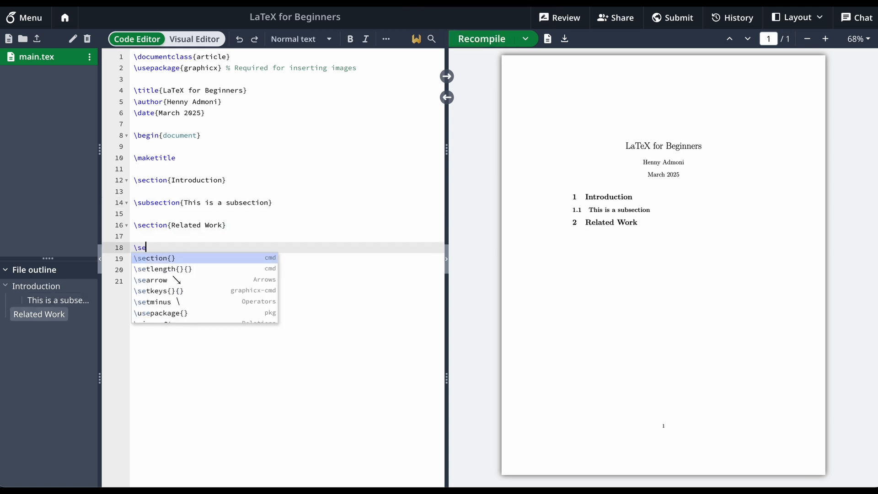
pyautogui.write('ubse')
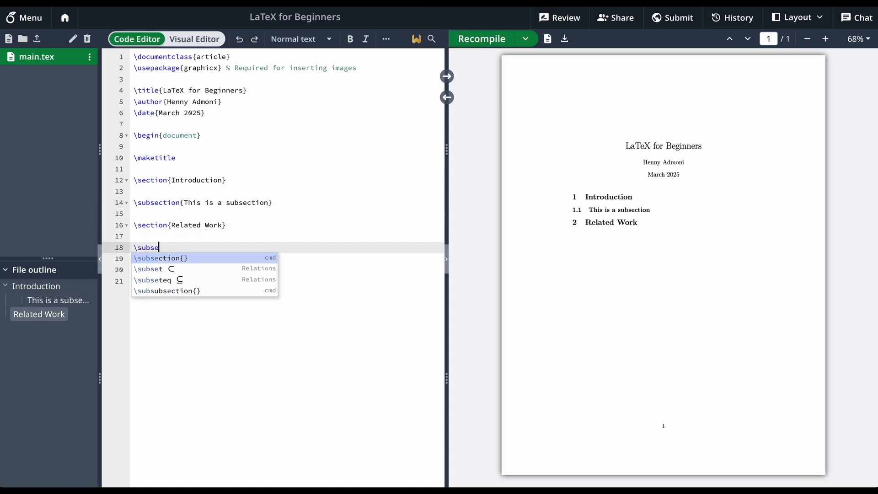
pyautogui.press('Return')
pyautogui.write('This is m')
pyautogui.write('y second subsection')
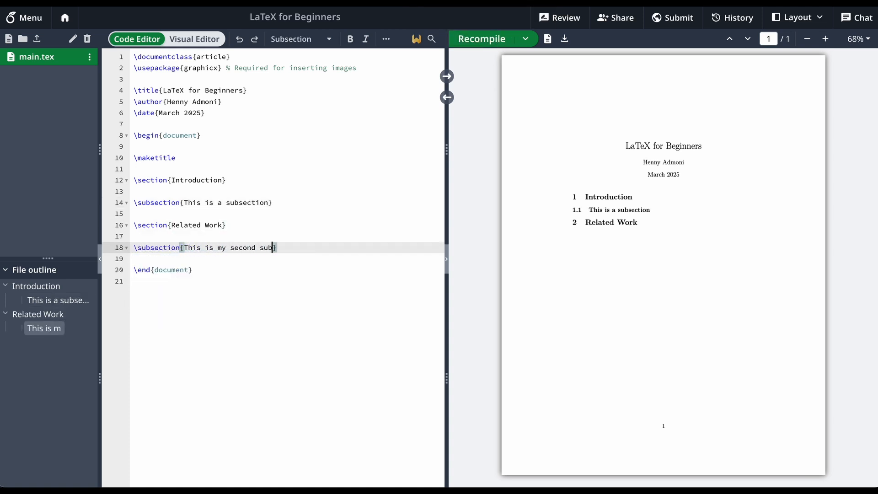
pyautogui.click(480, 41)
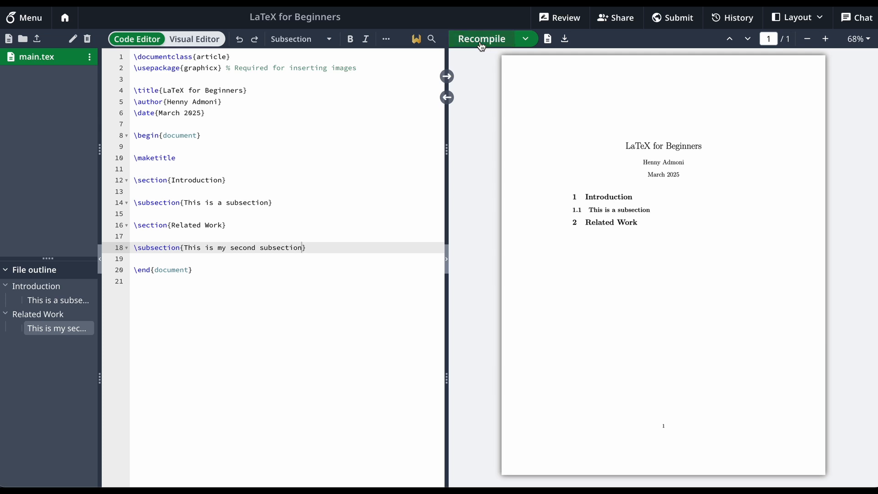
# Add another Related Work subsection titled "I can have another one here" after the existing one and recompile the document
pyautogui.click(343, 251)
pyautogui.press('Return')
pyautogui.press('Return')
pyautogui.write('\\subse')
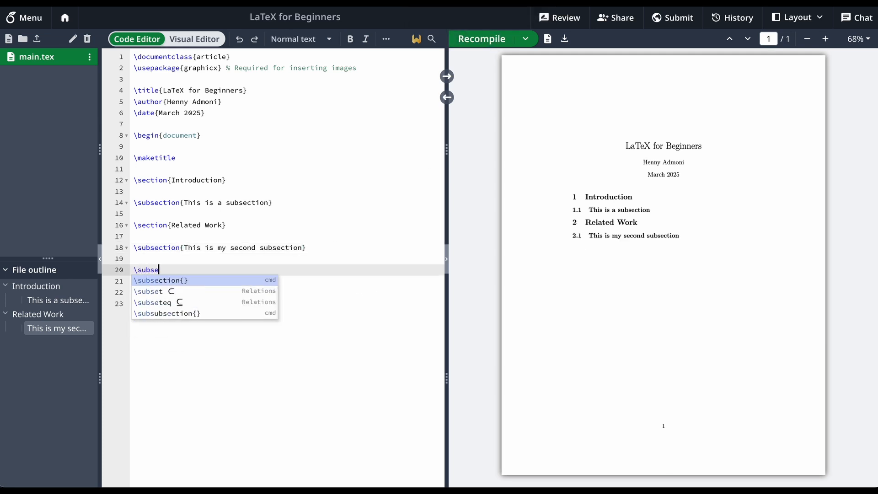
pyautogui.press('Return')
pyautogui.write('I can have another one here')
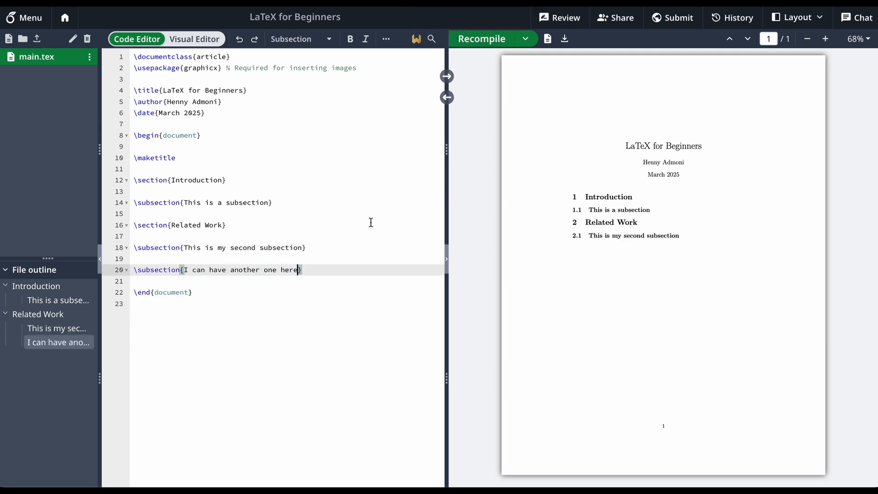
pyautogui.click(480, 40)
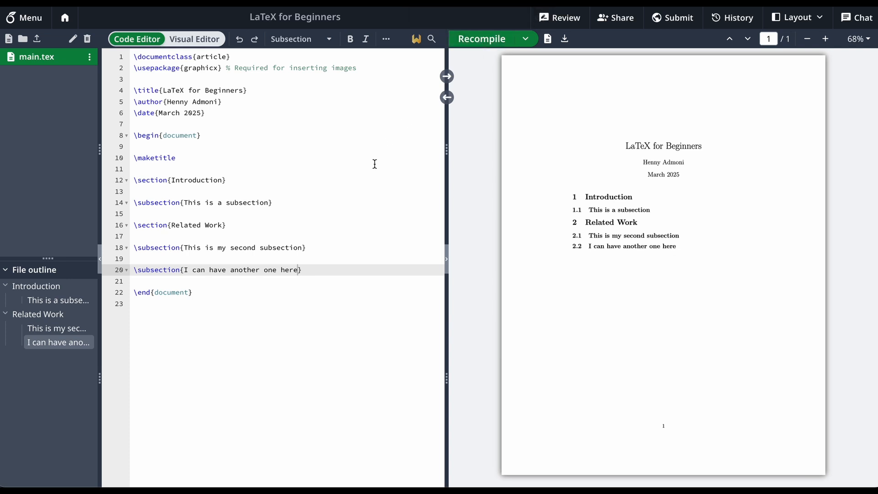
# Paste two paragraphs of lorem ipsum placeholder text under the Introduction section heading and recompile the document
pyautogui.click(330, 202)
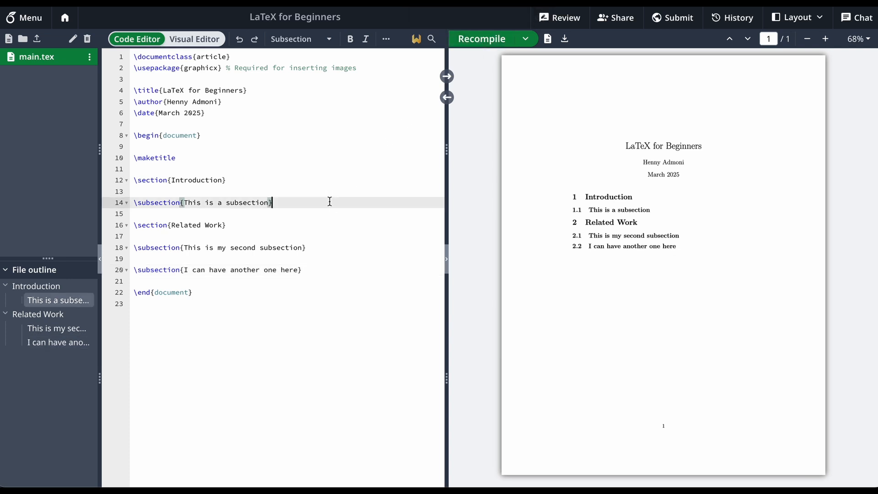
pyautogui.click(238, 182)
pyautogui.press('Return')
pyautogui.press('Return')
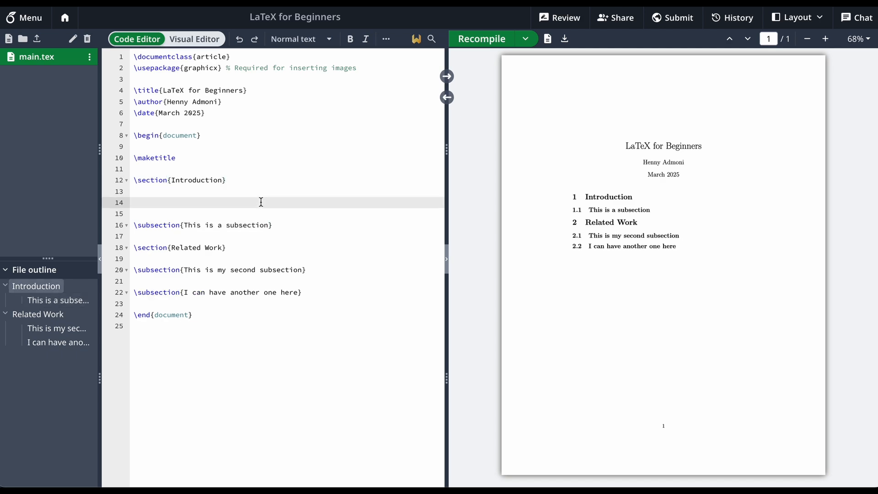
pyautogui.write('Lorem ipsum dolor sit amet, consectetur adipiscing elit. Quisque at arcu nec ex suscipit ornare. Interdum et malesuada fames ac ante ipsum primis in faucibus. Vivamus tristique massa eu ex sagittis, porttitor volutpat augue maximus. In feugiat odio ut metus facilisis, quis efficitur sem tincidunt. Aliquam pellentesque nisl sed magna feugiat tempus. Morbi ornare ornare elit, at congue lacus tempor sit amet. Fusce nec ornare purus. Nulla a nisl eu libero malesuada iaculis. Suspendisse suscipit vulputate feugiat. Praesent suscipit suscipit consequat. Quisque vel pellentesque velit, non convallis ex. Sed aliquam lobortis lacus eget maximus. Cras ornare ullamcorper arcu.  Pellentesque orci sapien, hendrerit in consectetur quis, efficitur eget enim. Class aptent taciti sociosqu ad litora torquent per conubia nostra, per inceptos himenaeos. Aliquam erat volutpat. Class aptent taciti sociosqu ad litora torquent per conubia nostra, per inceptos himenaeos. Morbi a risus ut nisi venenatis euismod et in felis. Phasellus at arcu rhoncus, dignissim mauris in, mollis odio. Phasellus lobortis turpis in elementum vehicula. Fusce aliquam nisi dui, eget congue massa tristique ac. Aenean luctus turpis eget lacus porttitor, in consectetur quam elementum. Nam sodales ante a dui pretium, vel laoreet libero rhoncus. Maecenas sed nulla aliquam, pulvinar est non, hendrerit sem. Vestibulum ante ipsum primis in faucibus orci luctus et ultrices posuere cubilia curae; Cras interdum eu felis et hendrerit.')
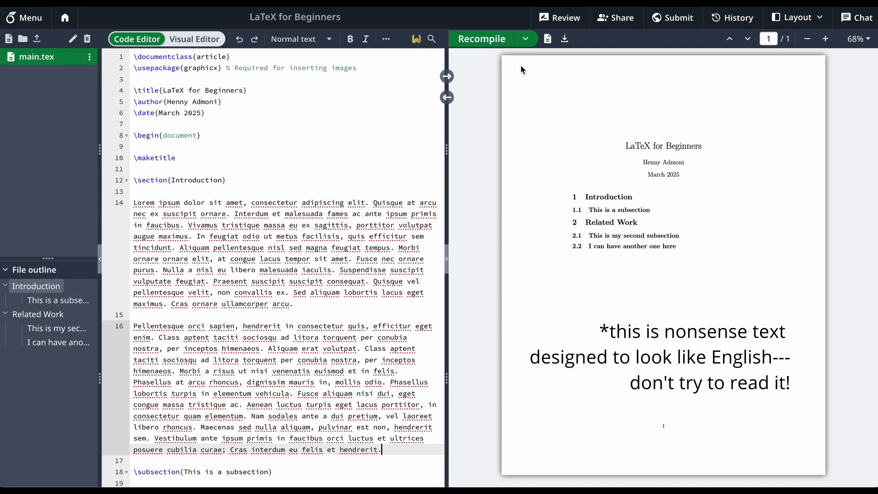
pyautogui.click(487, 39)
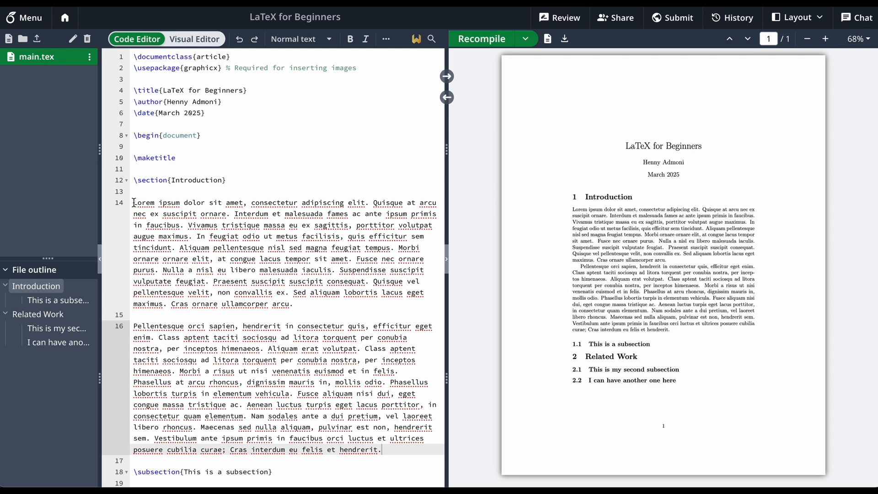
# Remove the blank line between the two Introduction paragraphs and recompile the document
pyautogui.moveTo(134, 202); pyautogui.dragTo(293, 304)
pyautogui.click(276, 314)
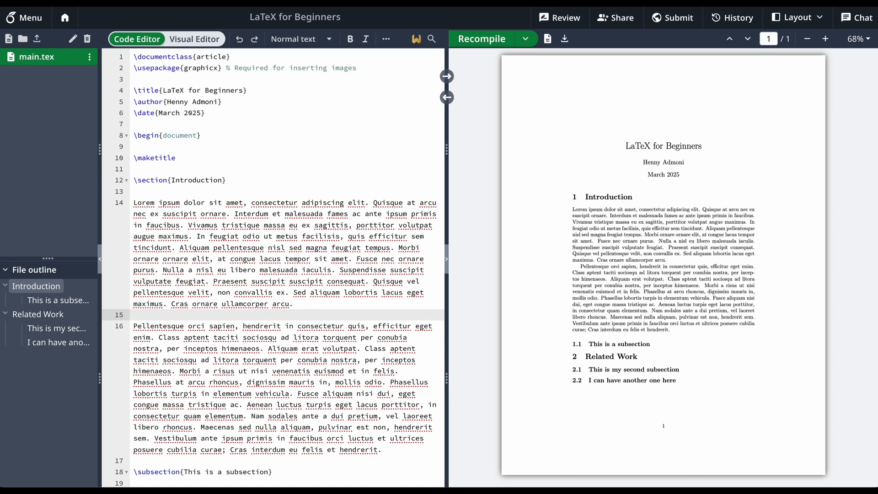
pyautogui.press('BackSpace')
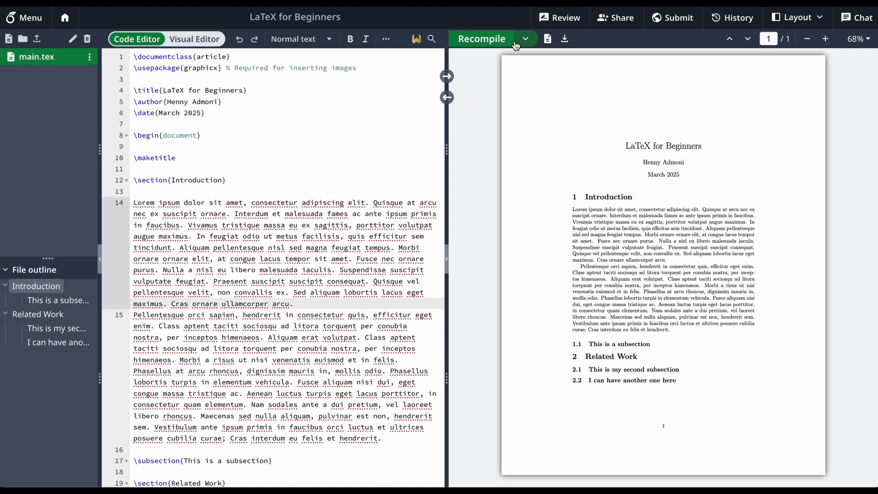
pyautogui.click(489, 40)
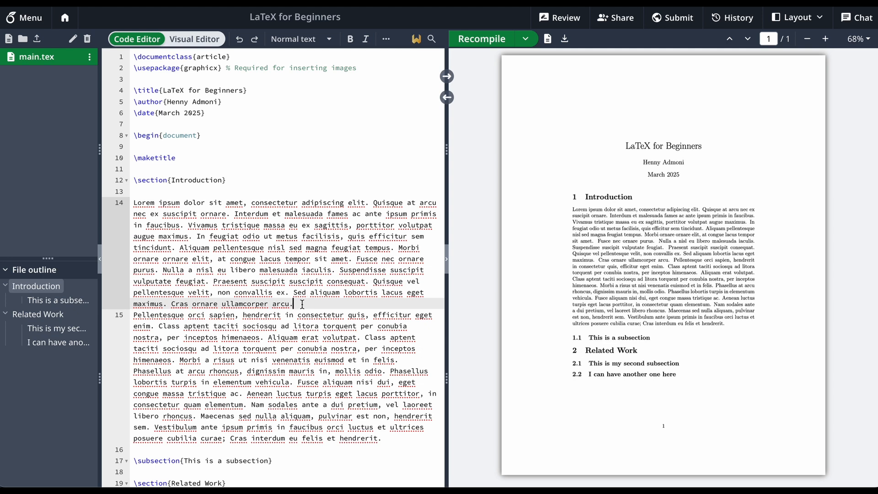
# Insert the comment line "% This is not a blank line" between the two Introduction paragraphs and recompile
pyautogui.press('Return')
pyautogui.write('%')
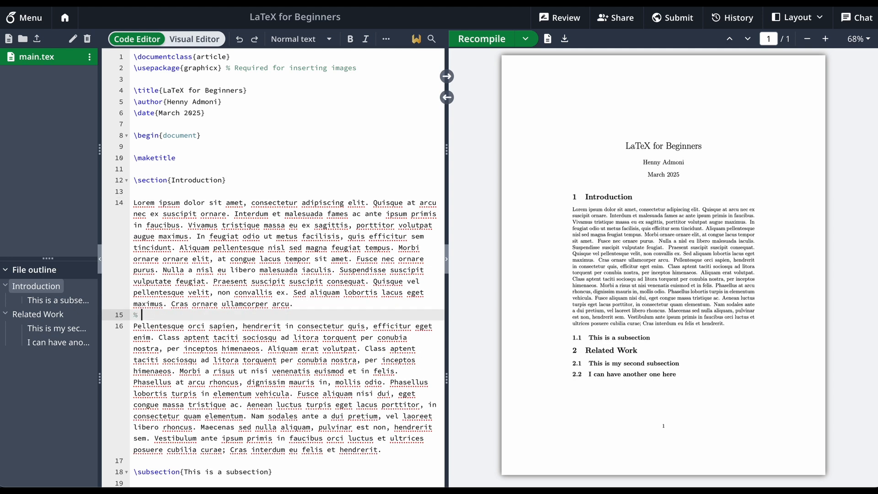
pyautogui.write(' This is not a blank line')
pyautogui.click(484, 39)
# Insert a blank line between the first Introduction paragraph and the comment, and recompile the document
pyautogui.click(326, 304)
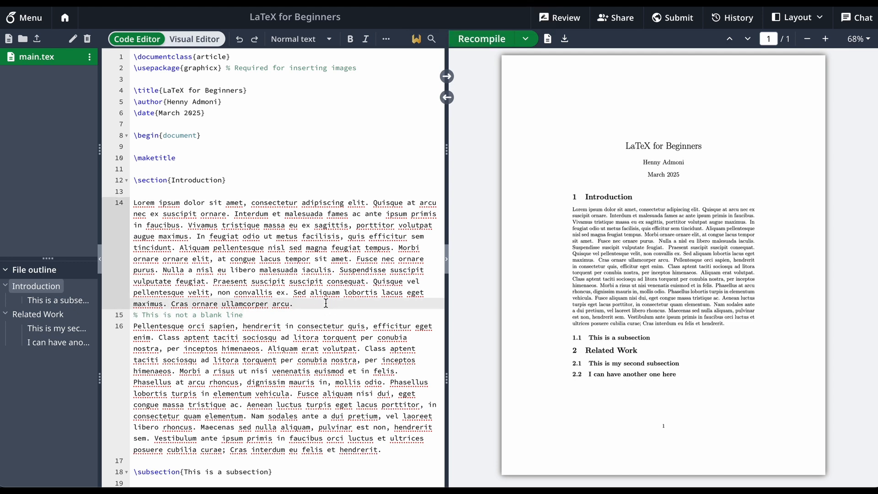
pyautogui.press('Return')
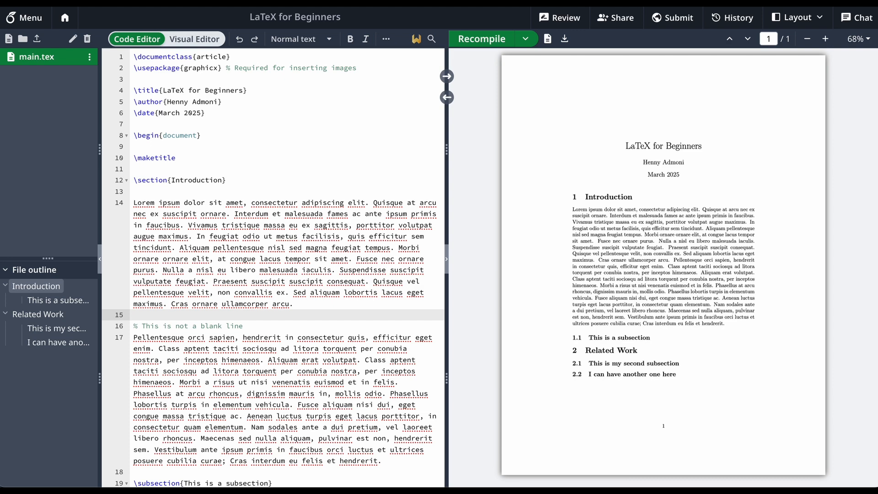
pyautogui.click(499, 40)
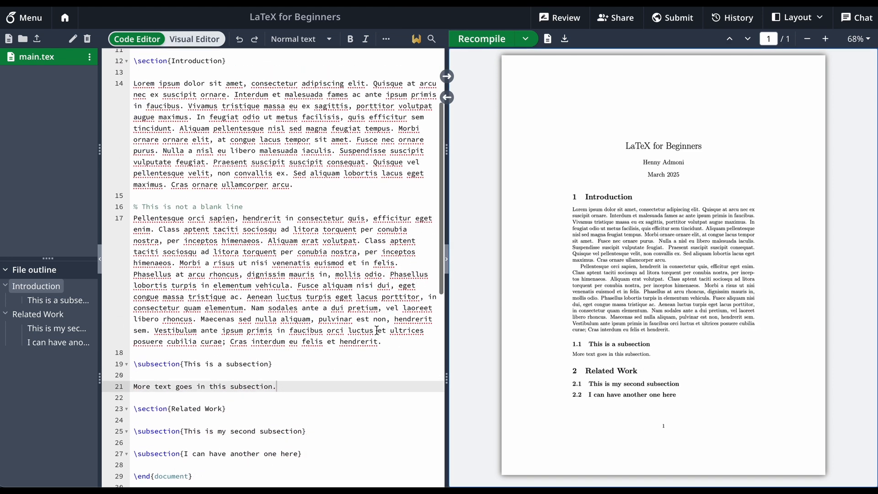
pyautogui.scroll(2, 377, 329)
pyautogui.scroll(1, 237, 181)
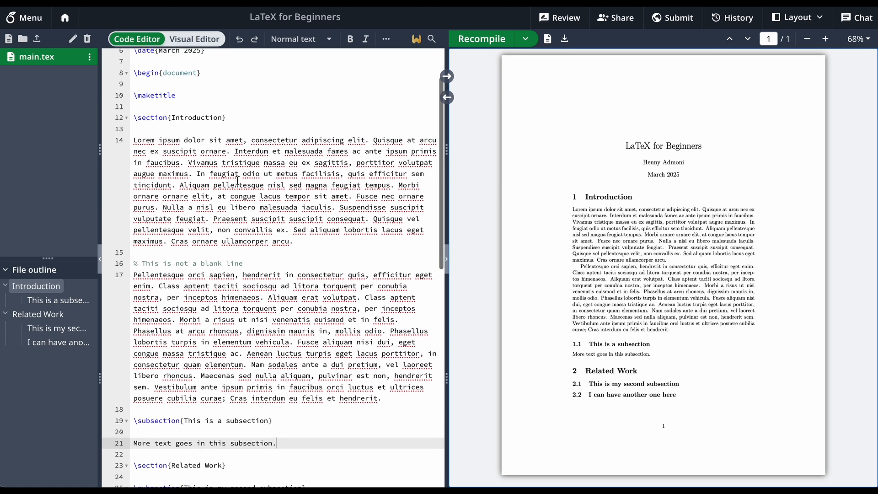
pyautogui.moveTo(206, 76); pyautogui.dragTo(131, 76)
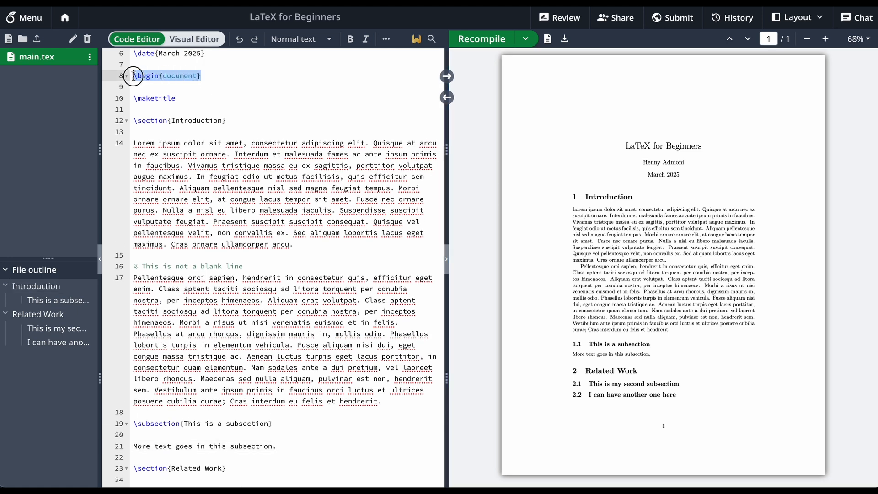
pyautogui.click(265, 126)
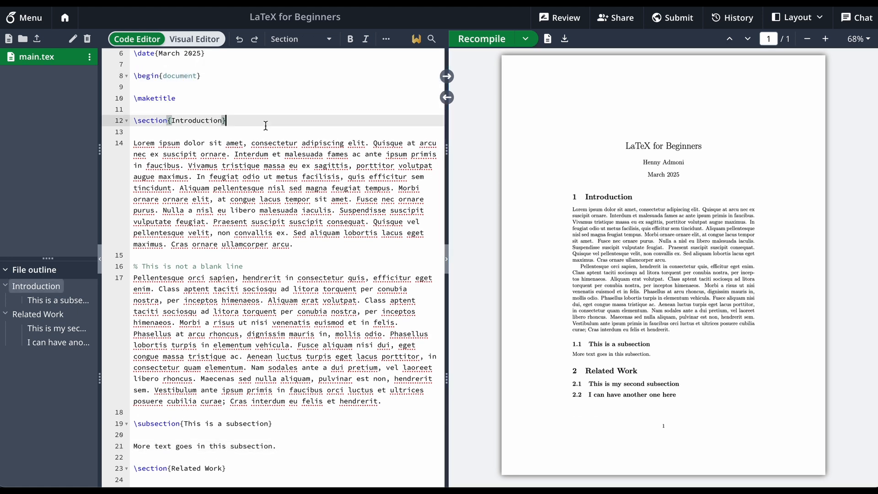
# Delete the Related Work section heading together with its two subsection headings
pyautogui.scroll(-4, 265, 125)
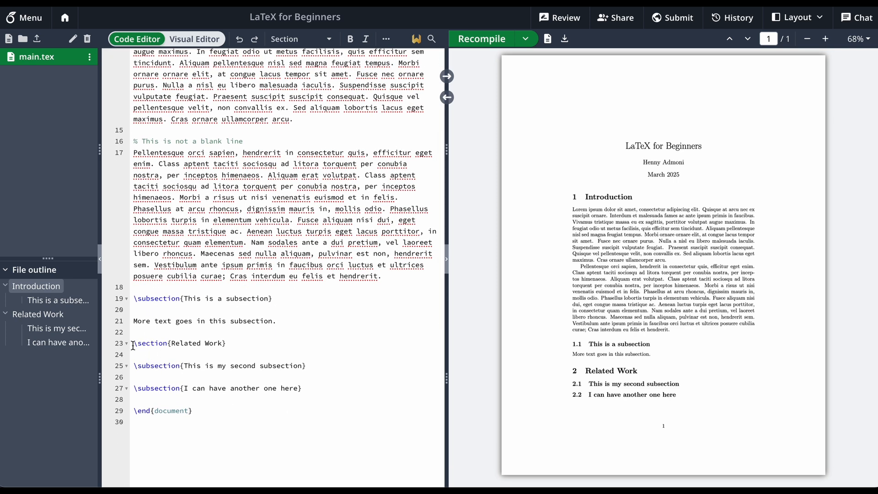
pyautogui.moveTo(133, 344); pyautogui.dragTo(332, 383)
pyautogui.press('Delete')
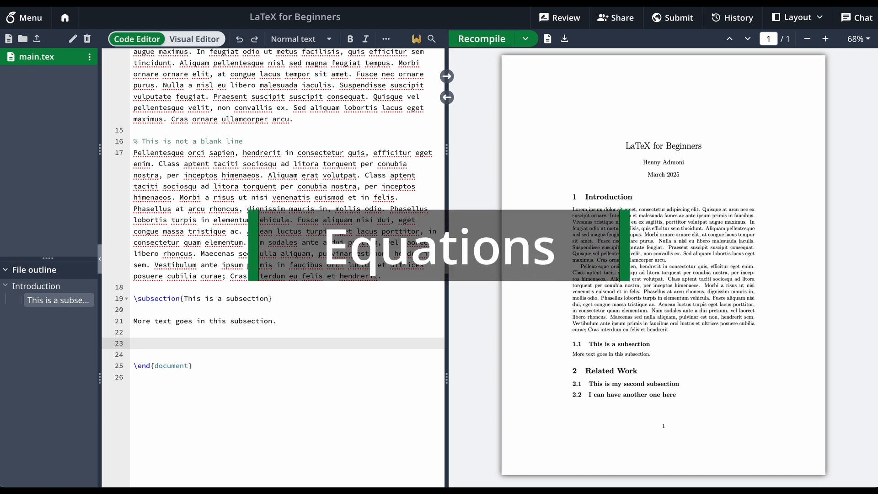
# Insert an empty equation environment below the line "More text goes in this subsection."
pyautogui.write('\\beg')
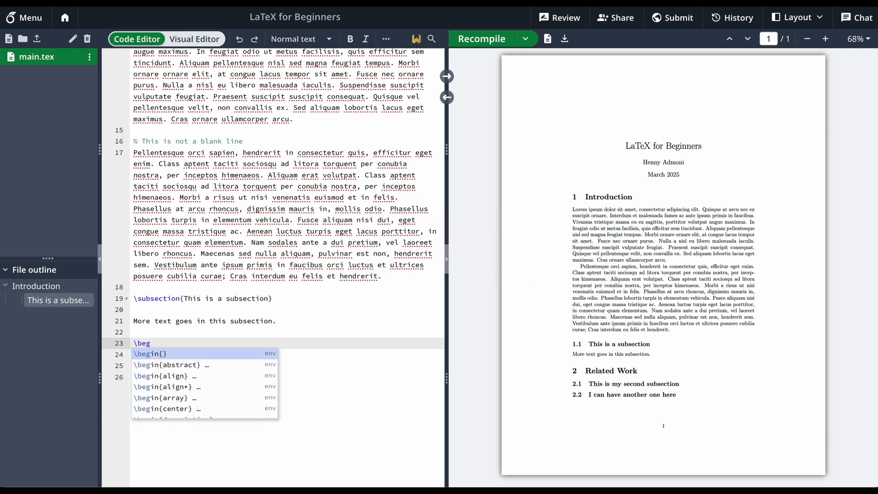
pyautogui.write('in{')
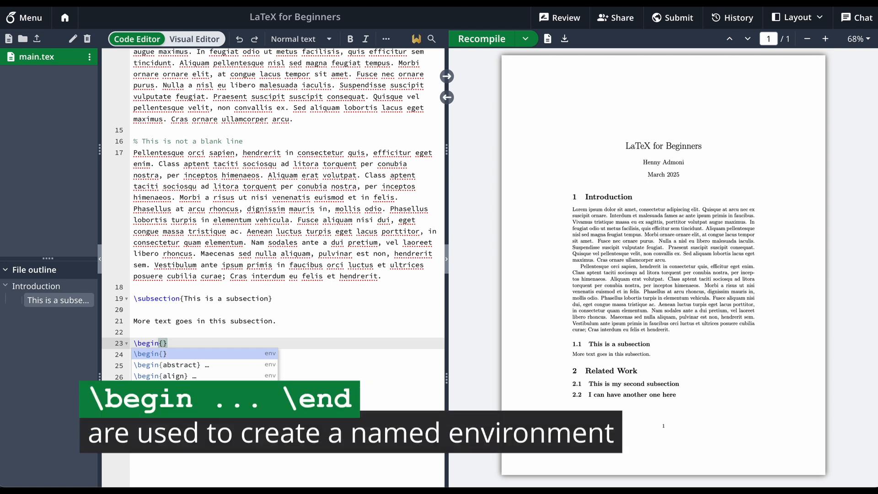
pyautogui.write('equa')
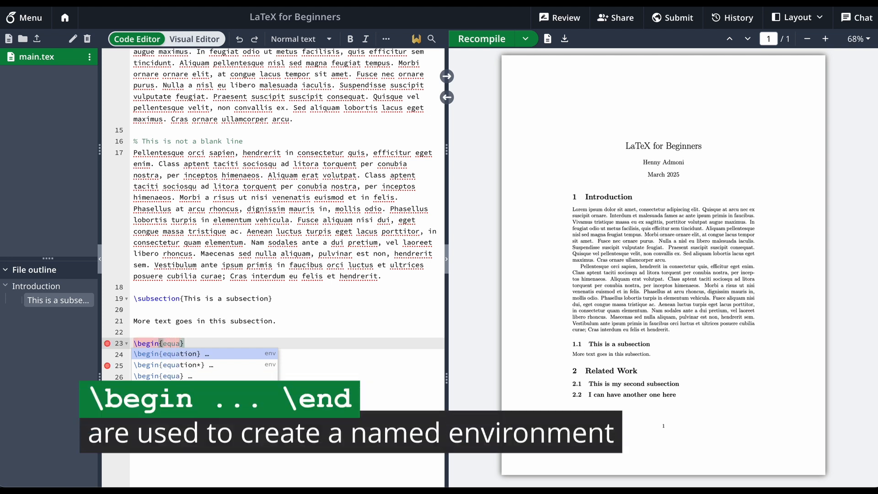
pyautogui.press('Return')
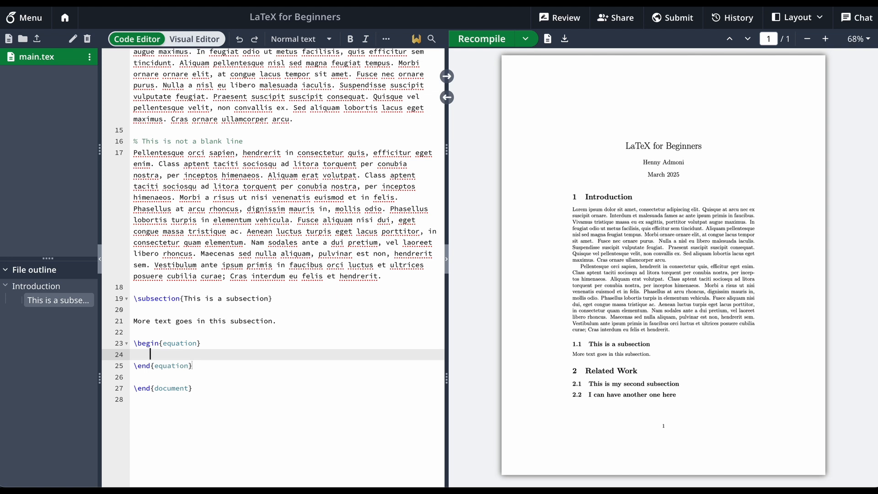
# Examine the matching \begin and \end commands of the equation environment and the name in their braces
pyautogui.click(146, 343)
pyautogui.moveTo(197, 366); pyautogui.dragTo(114, 344)
pyautogui.click(146, 343)
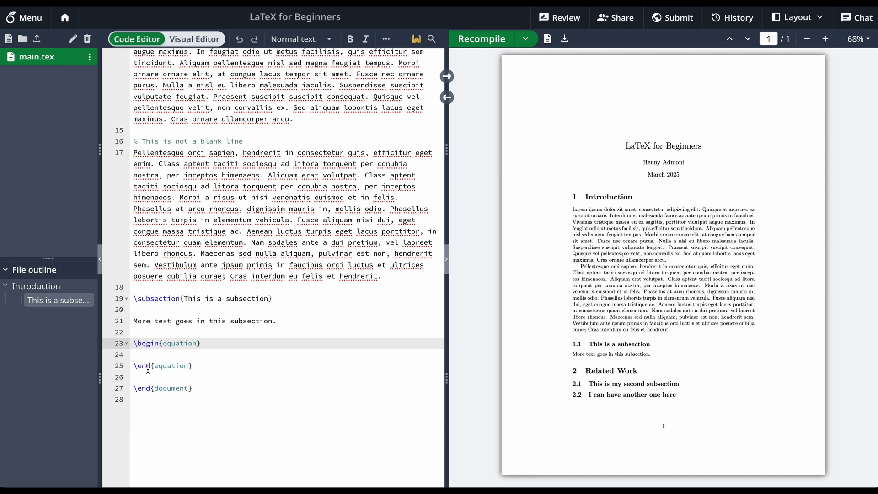
pyautogui.click(148, 368)
pyautogui.doubleClick(183, 343)
pyautogui.click(185, 367)
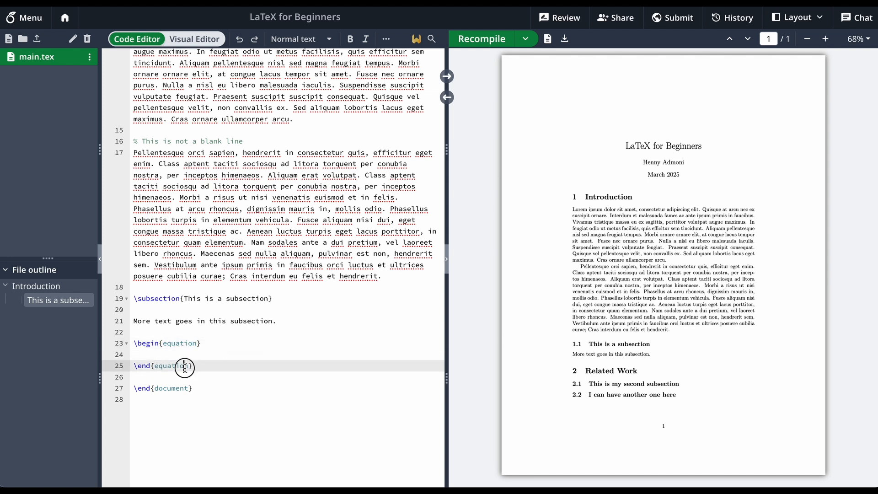
pyautogui.doubleClick(185, 368)
pyautogui.click(187, 357)
pyautogui.click(219, 340)
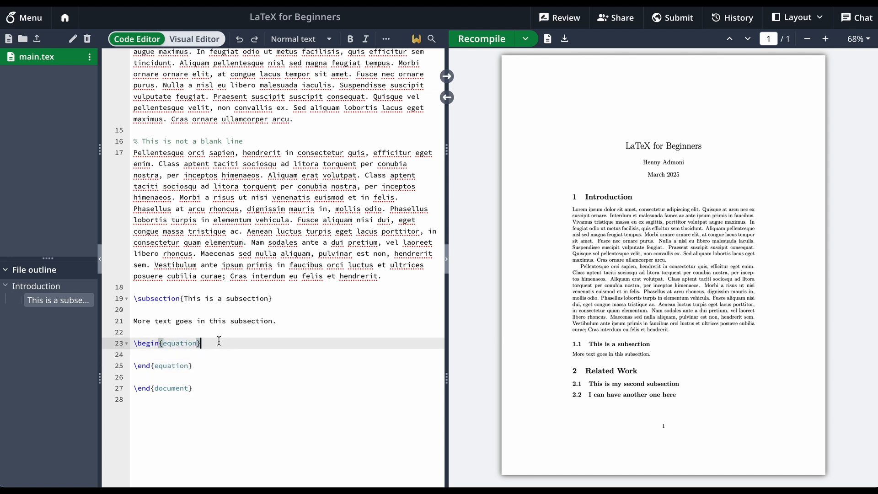
# Enter the formula E = mc^2 inside the equation environment, recompile, and inspect the equation in the PDF
pyautogui.click(214, 353)
pyautogui.write('E = ')
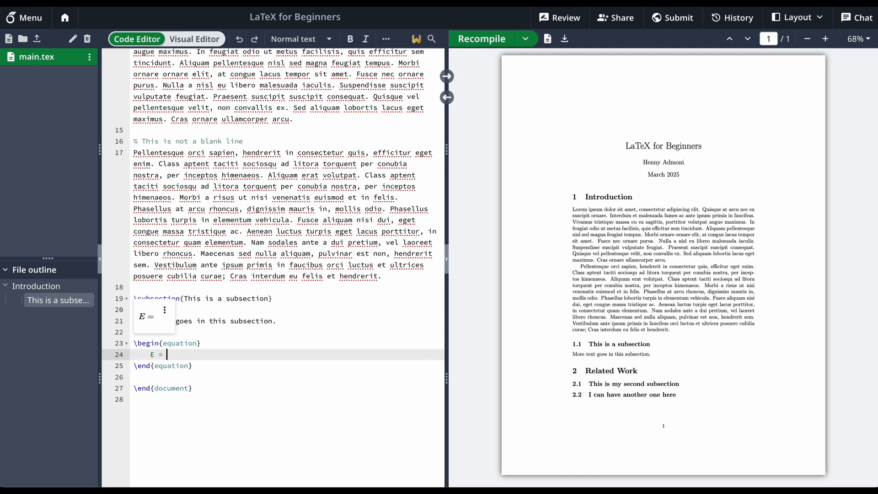
pyautogui.write('mc^')
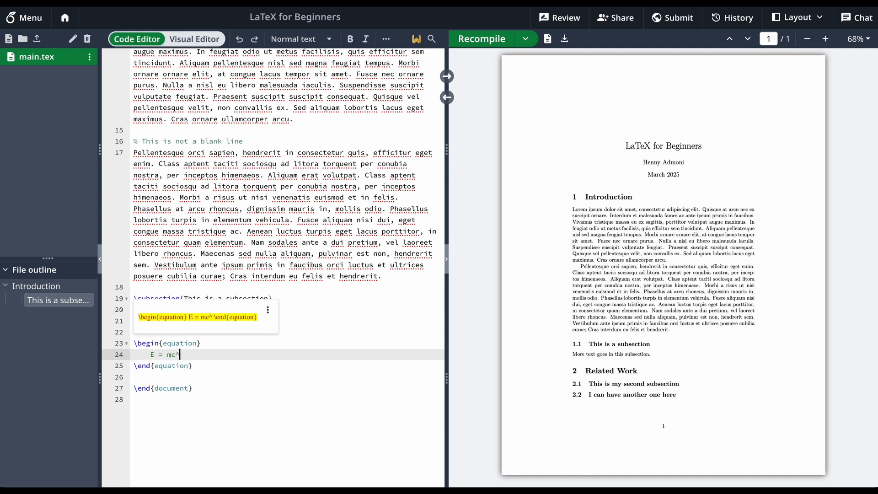
pyautogui.write('2')
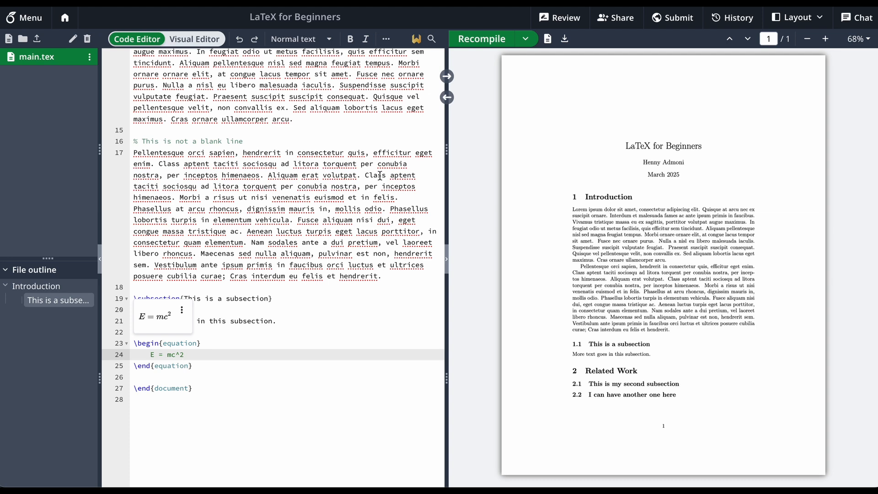
pyautogui.click(492, 40)
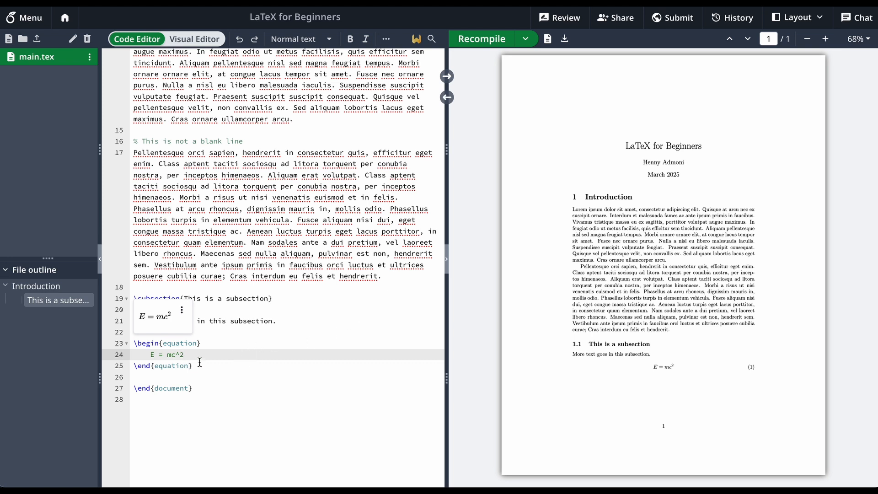
pyautogui.moveTo(650, 367); pyautogui.dragTo(686, 371)
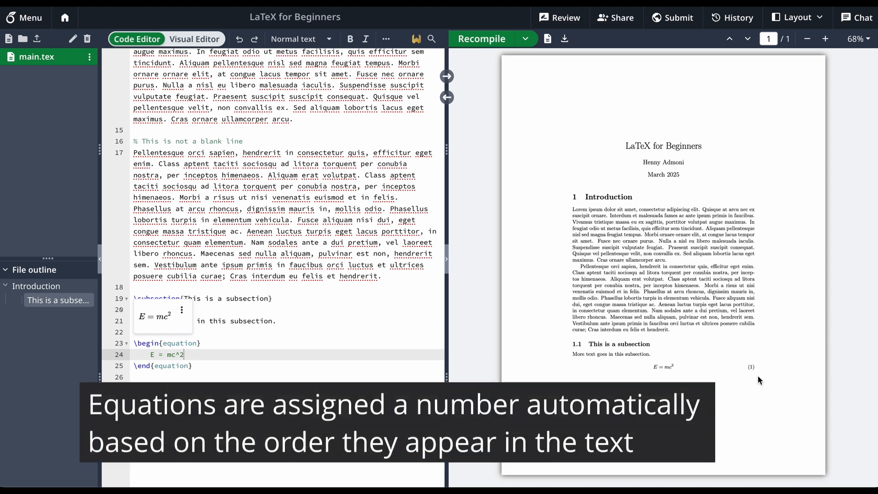
# Insert a figure environment with its autocomplete template below the equation environment and select the template lines inside it
pyautogui.click(197, 344)
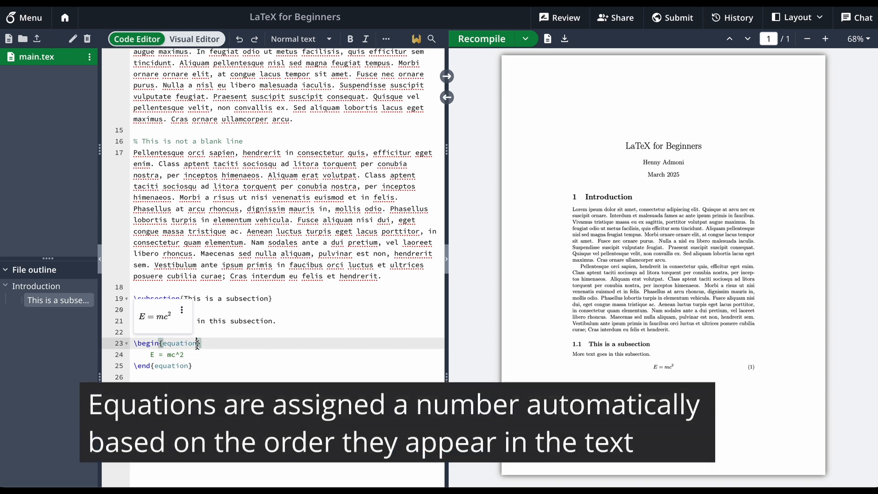
pyautogui.click(223, 374)
pyautogui.press('Return')
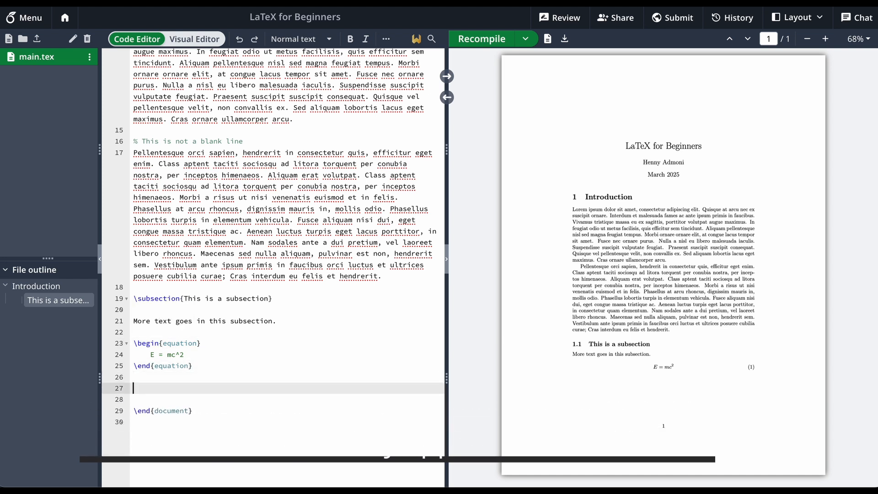
pyautogui.write('\\begi')
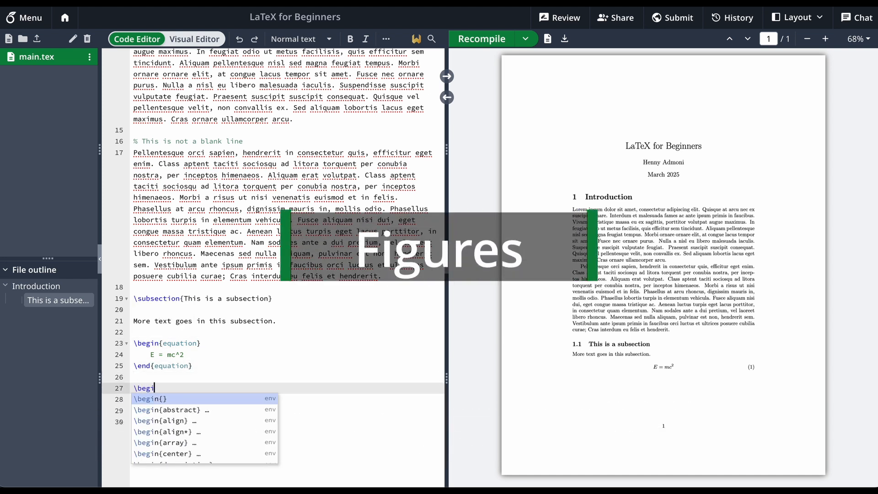
pyautogui.write('n{figure')
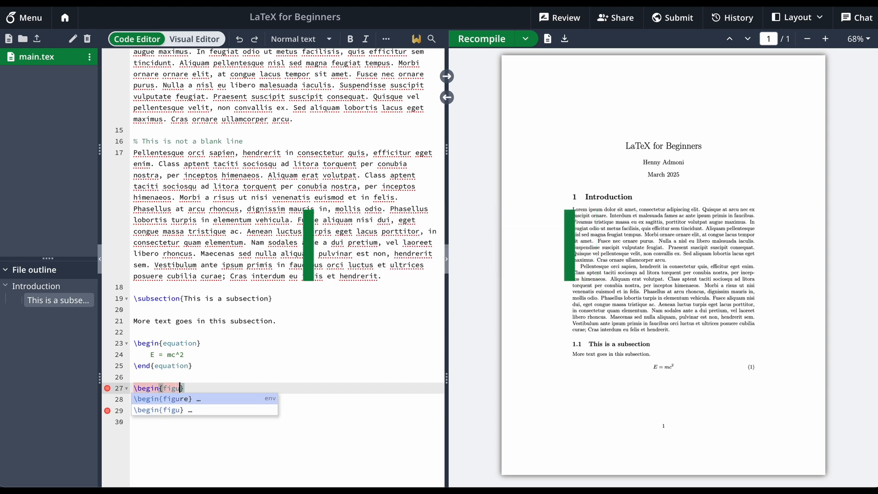
pyautogui.press('Return')
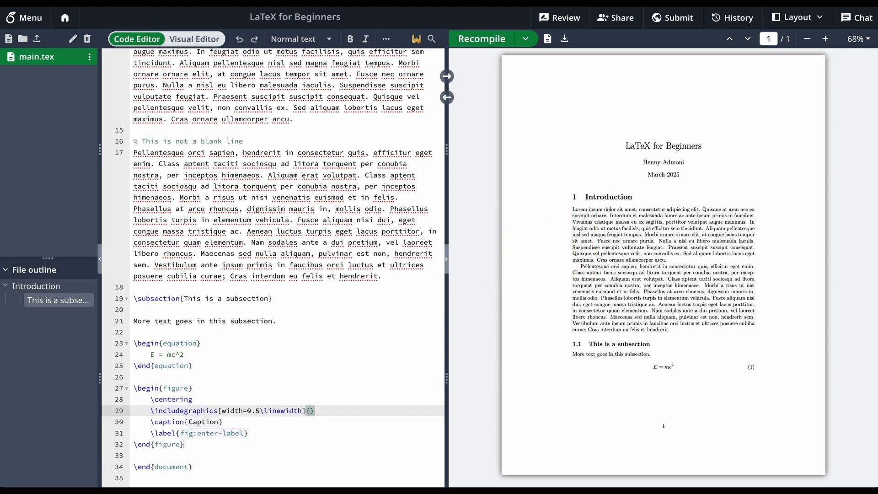
pyautogui.scroll(-3, 358, 329)
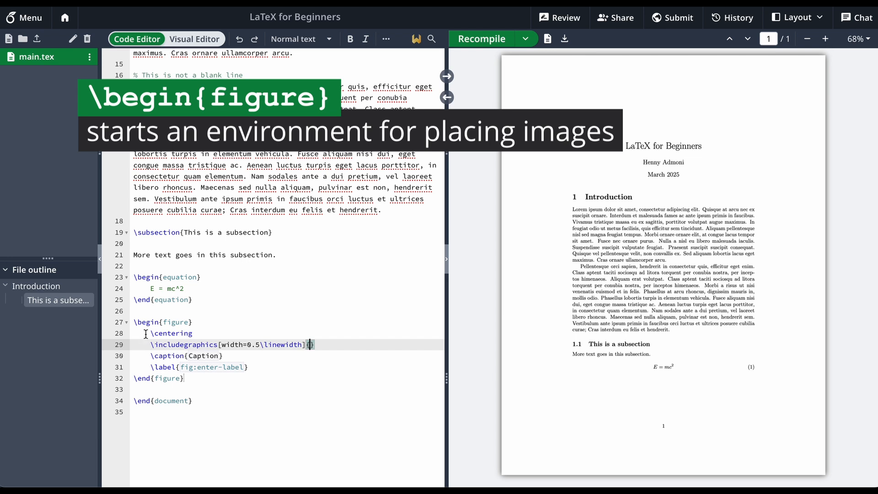
pyautogui.moveTo(146, 333); pyautogui.dragTo(268, 371)
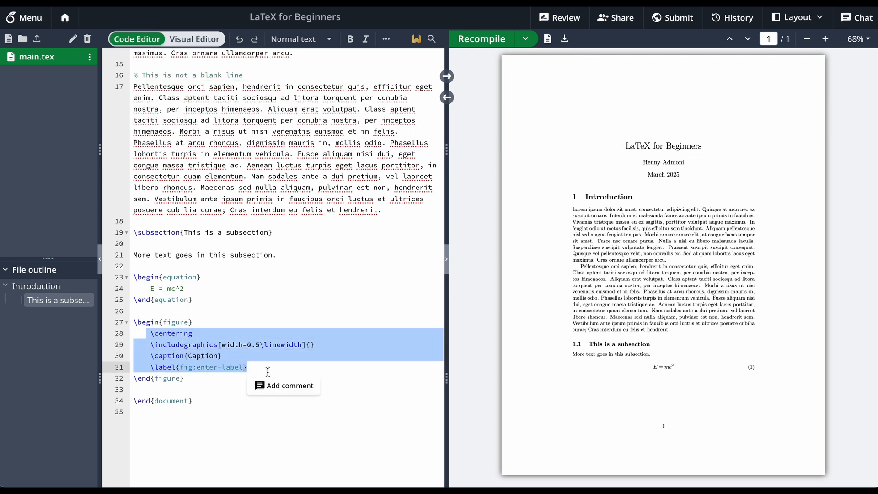
# Examine the \centering command and the \includegraphics command with its empty file braces in the figure environment
pyautogui.click(268, 372)
pyautogui.click(214, 332)
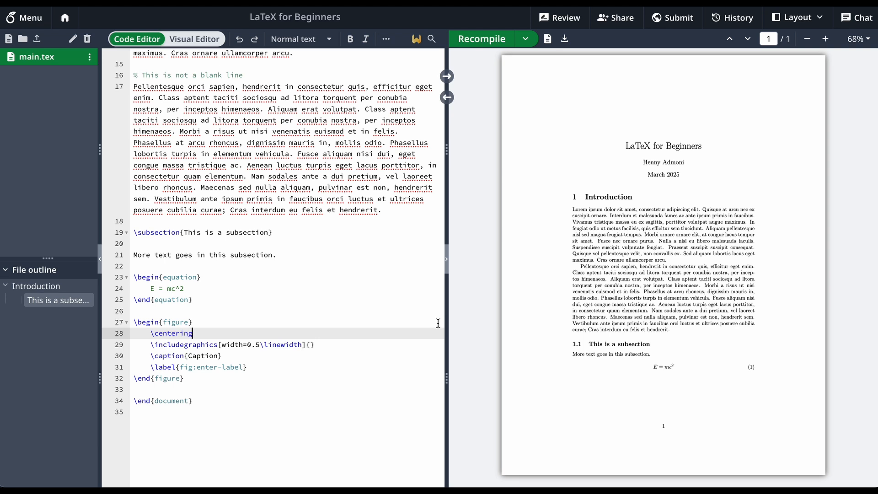
pyautogui.click(375, 346)
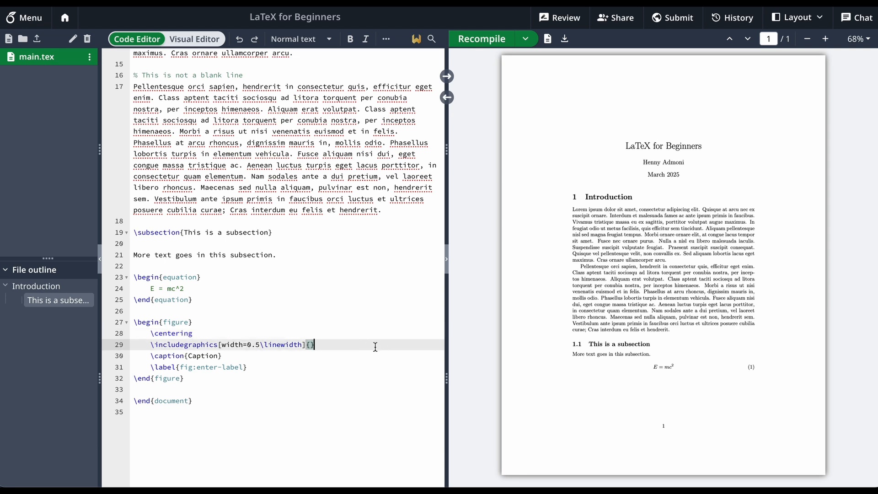
pyautogui.click(156, 345)
pyautogui.moveTo(156, 345); pyautogui.dragTo(218, 345)
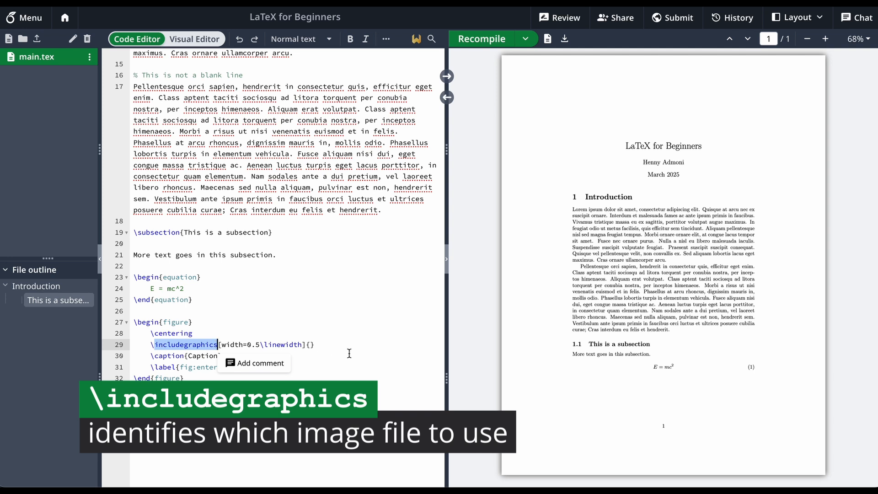
pyautogui.click(310, 344)
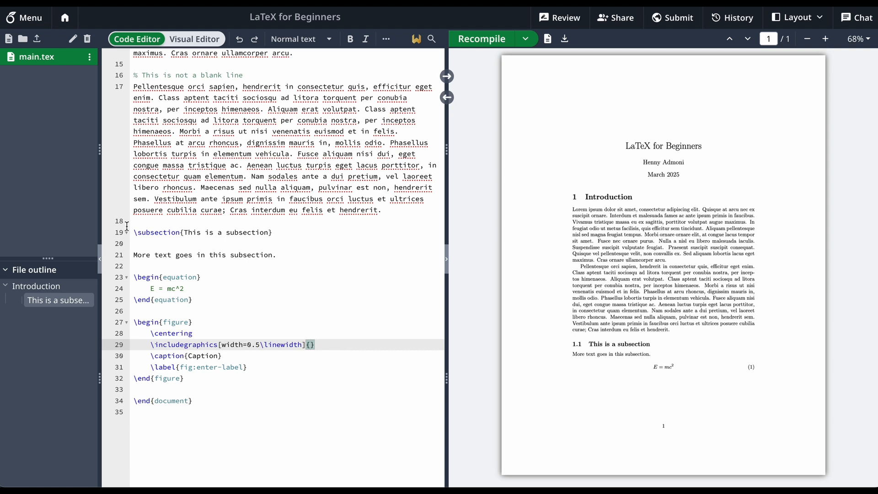
# Upload the Unsplash JPG image to the project and create a new folder named figs
pyautogui.click(40, 39)
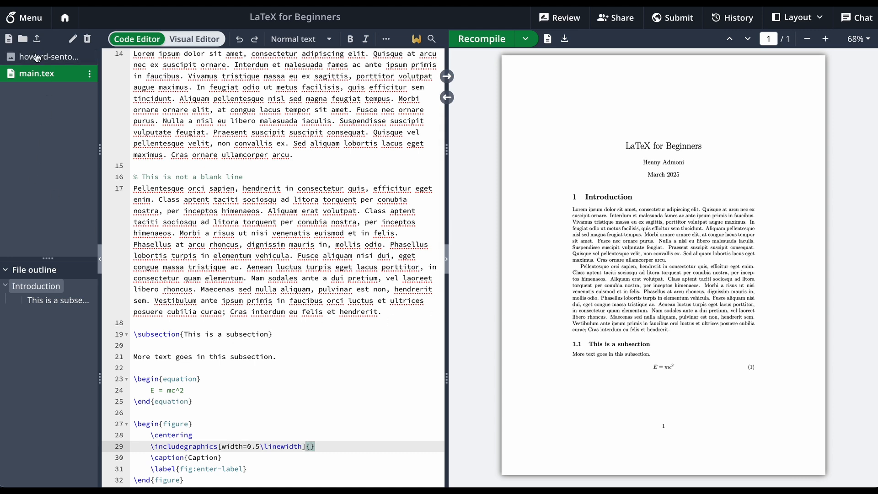
pyautogui.click(22, 39)
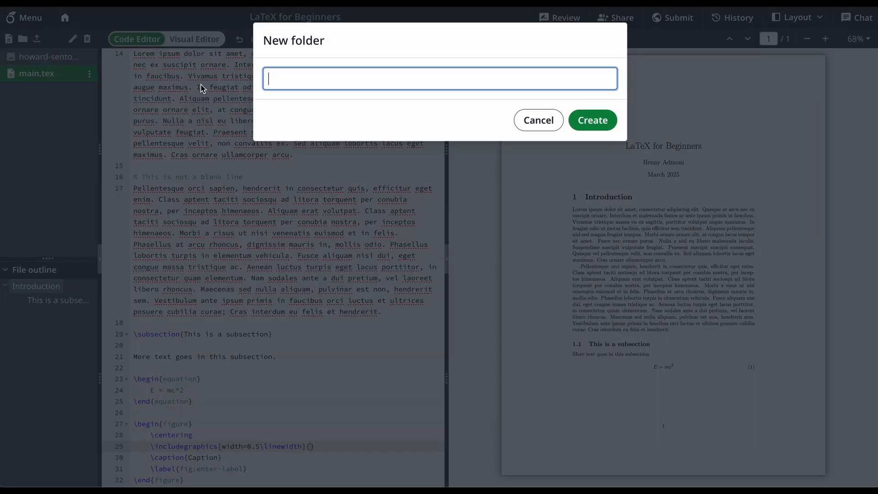
pyautogui.write('figs')
pyautogui.press('Return')
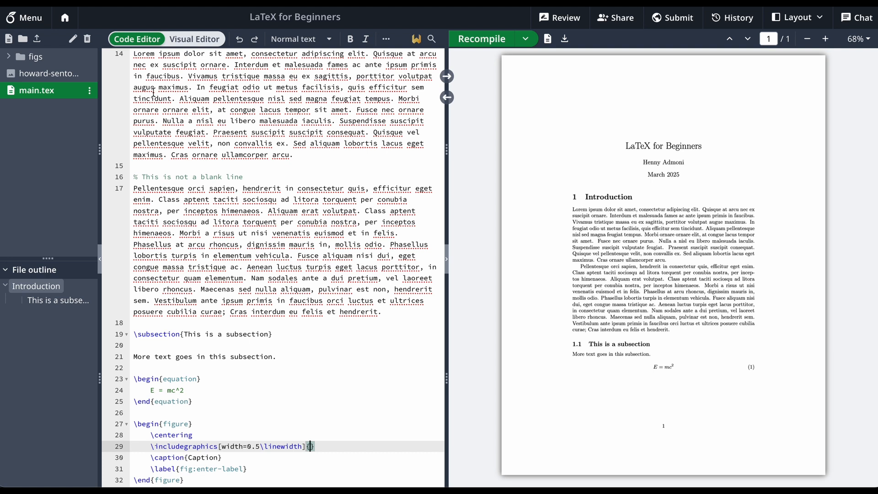
# Move the uploaded image into the figs folder and check the folder's contents
pyautogui.moveTo(45, 72); pyautogui.dragTo(14, 57)
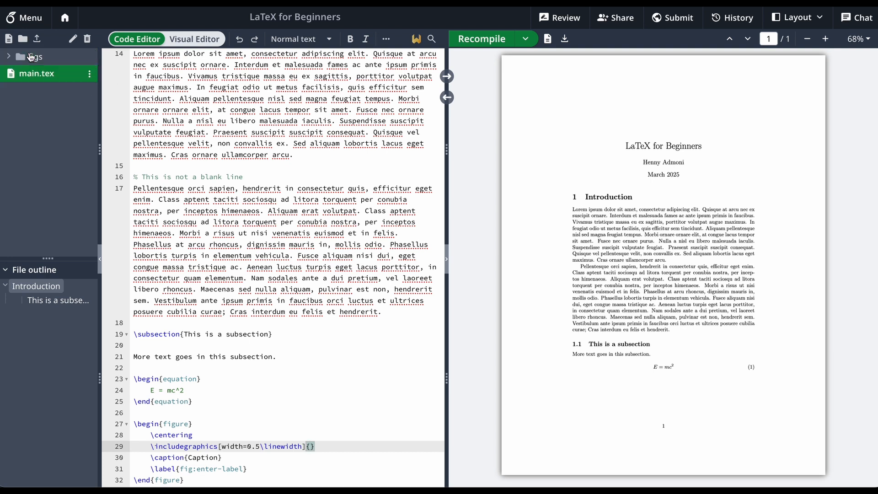
pyautogui.click(10, 57)
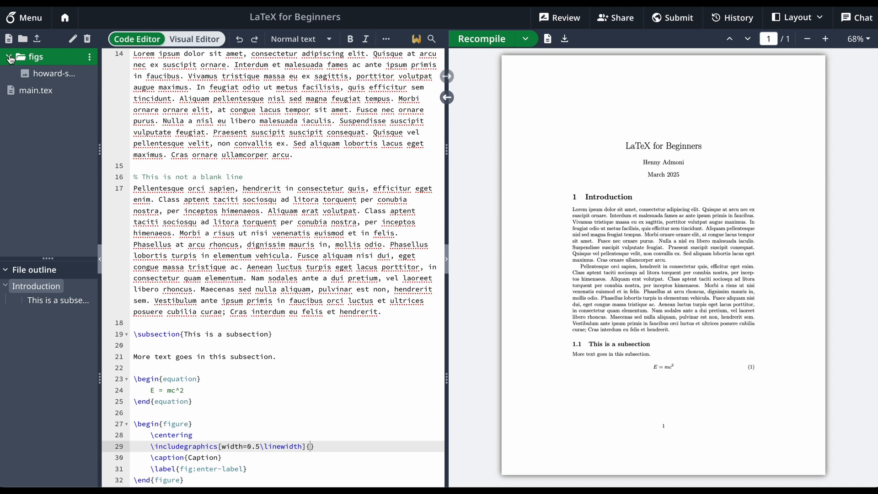
pyautogui.click(9, 58)
# Fill the empty braces of \includegraphics with the suggested path to the Unsplash JPG in the figs folder
pyautogui.scroll(-1, 294, 256)
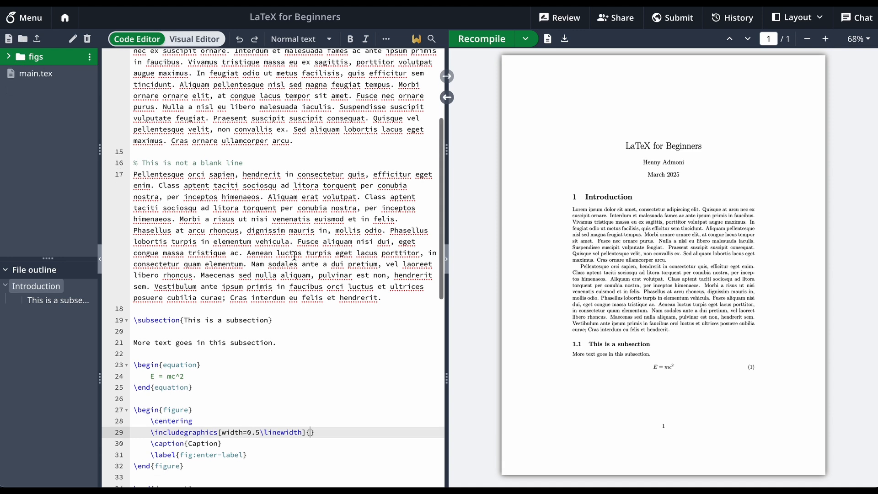
pyautogui.scroll(-2, 294, 256)
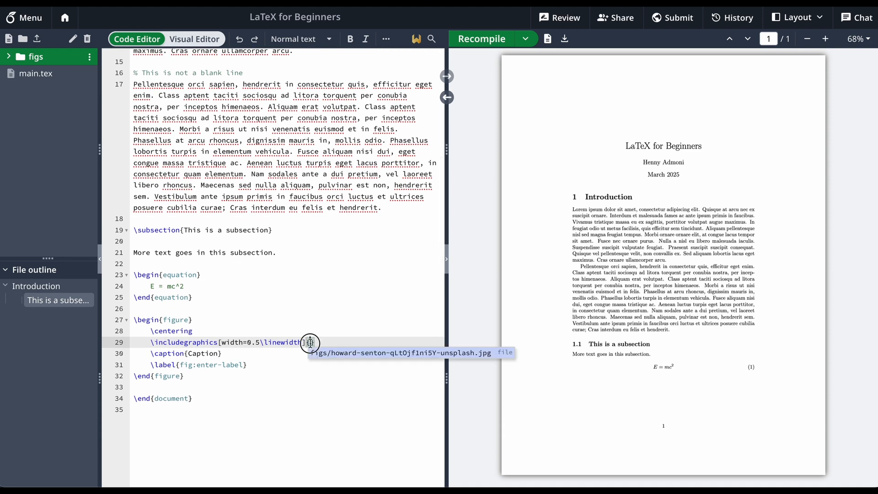
pyautogui.write('figs')
pyautogui.write('/how')
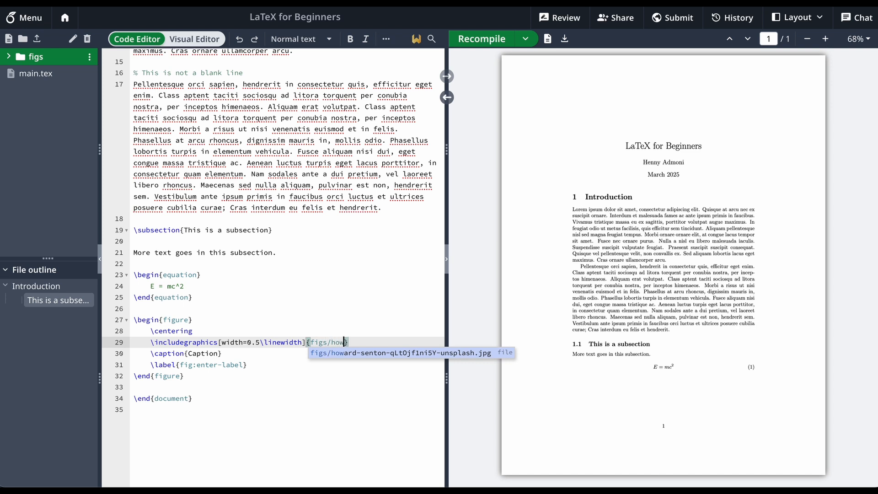
pyautogui.press('Return')
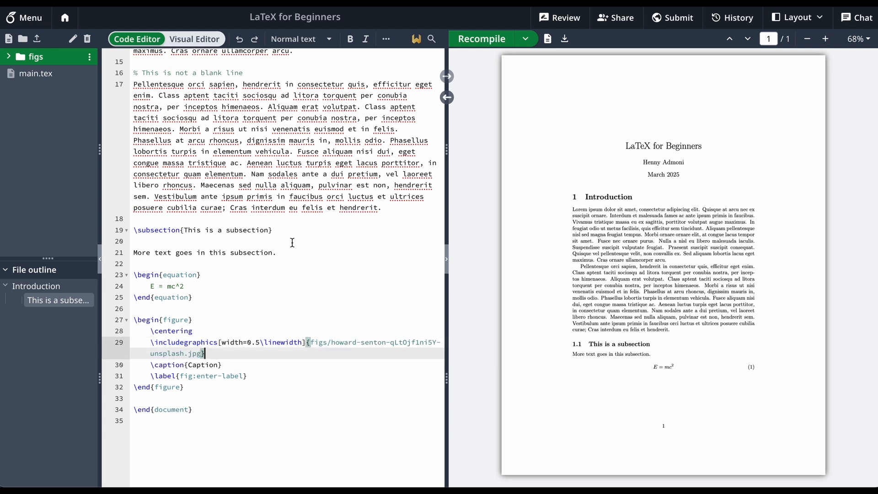
# Recompile the document and inspect the inserted figure on page 2 of the PDF
pyautogui.click(469, 42)
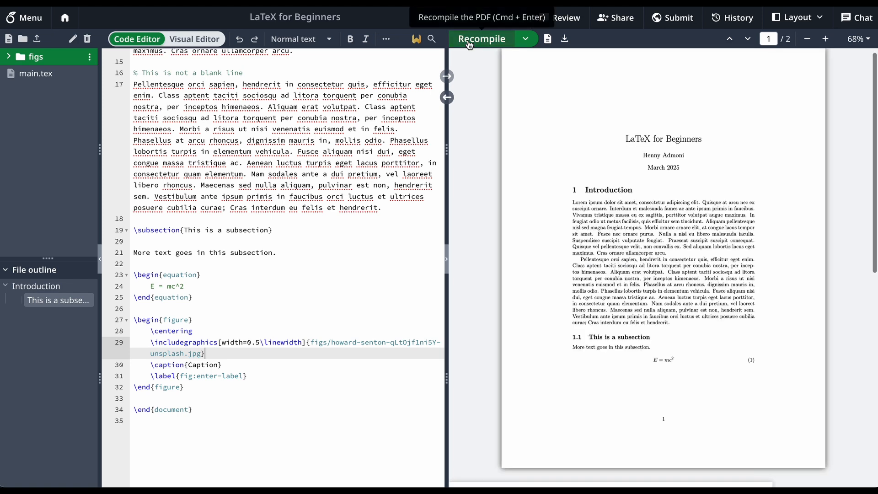
pyautogui.scroll(-7, 720, 194)
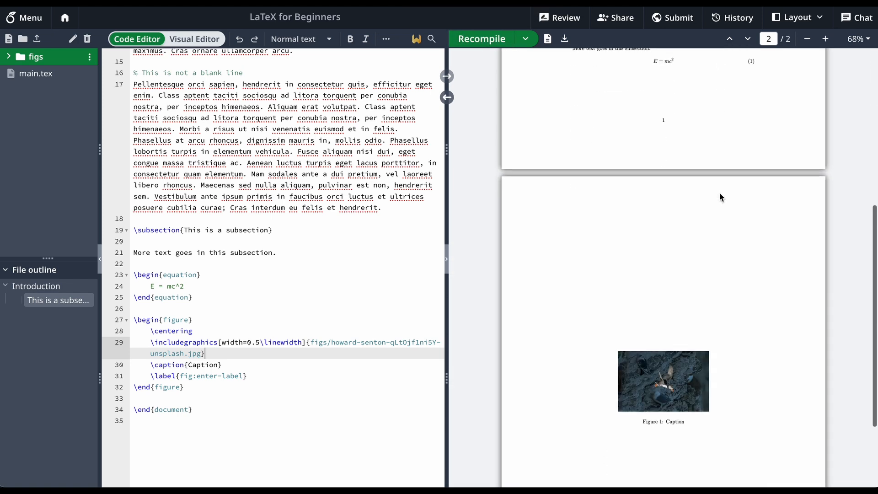
pyautogui.scroll(-2, 720, 194)
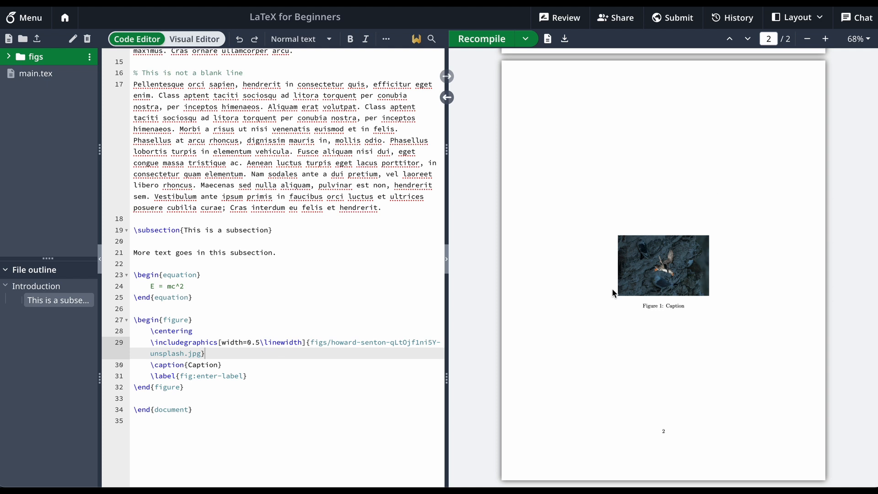
pyautogui.scroll(2, 729, 263)
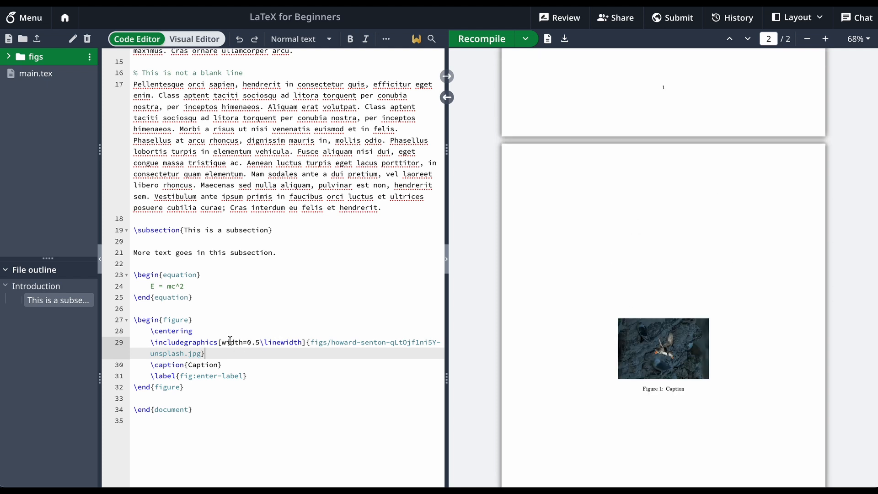
# Examine the optional width argument of \includegraphics and compare its \linewidth unit with the text width in the PDF
pyautogui.moveTo(221, 342); pyautogui.dragTo(306, 342)
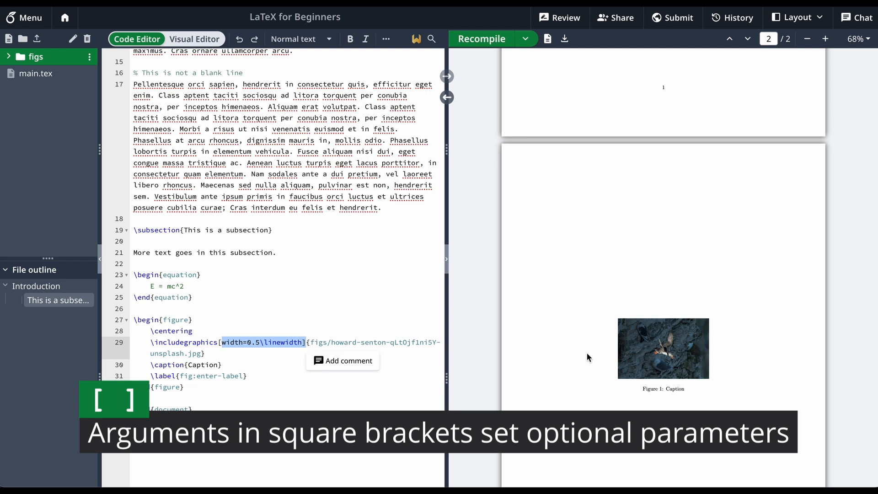
pyautogui.click(265, 335)
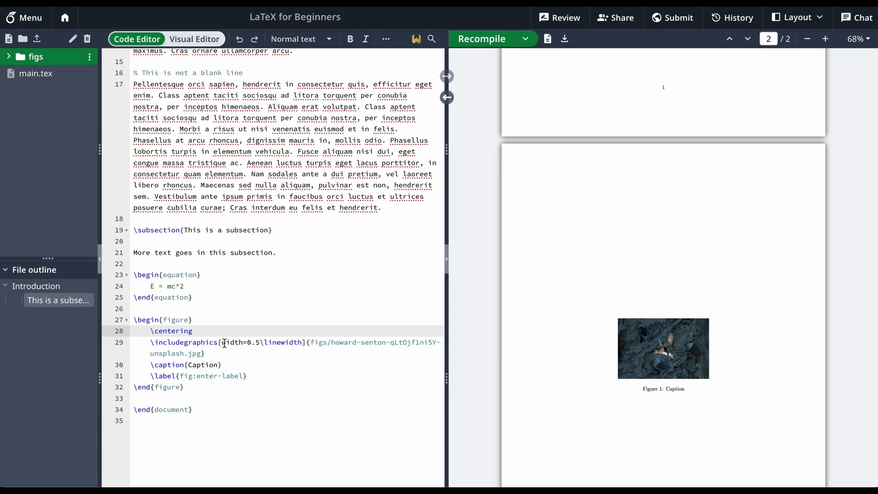
pyautogui.moveTo(222, 343); pyautogui.dragTo(247, 343)
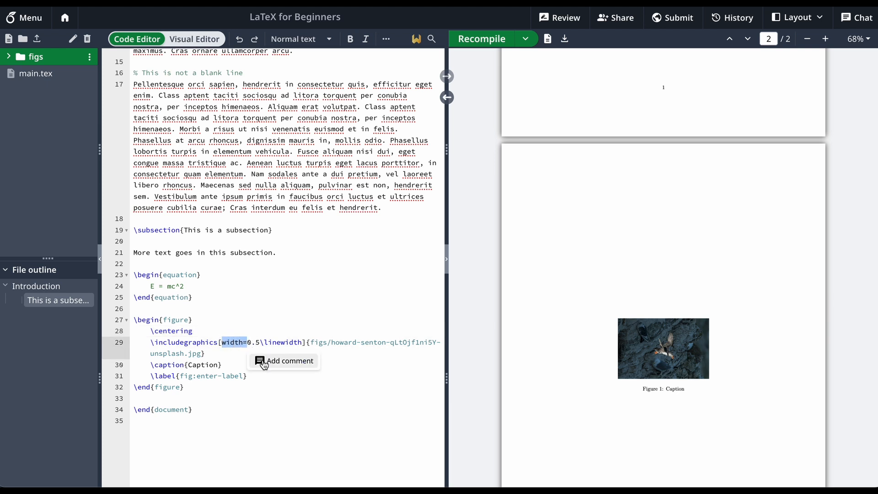
pyautogui.click(252, 342)
pyautogui.moveTo(246, 341); pyautogui.dragTo(302, 343)
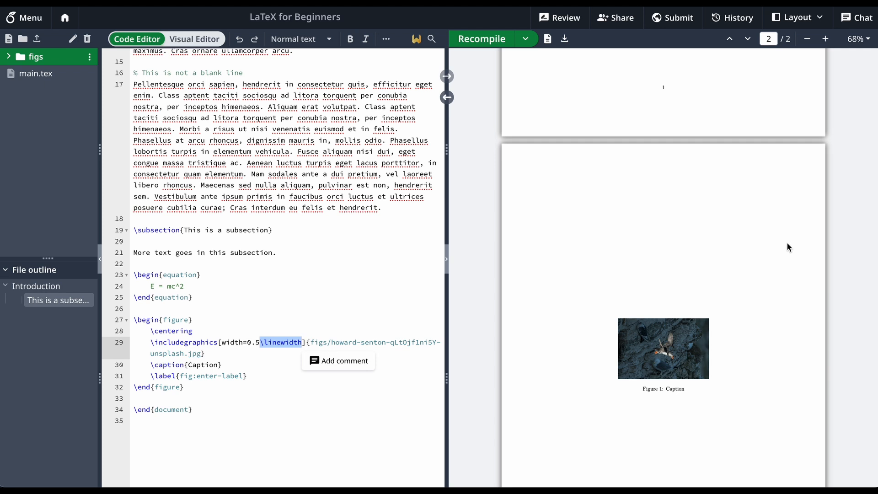
pyautogui.scroll(5, 741, 256)
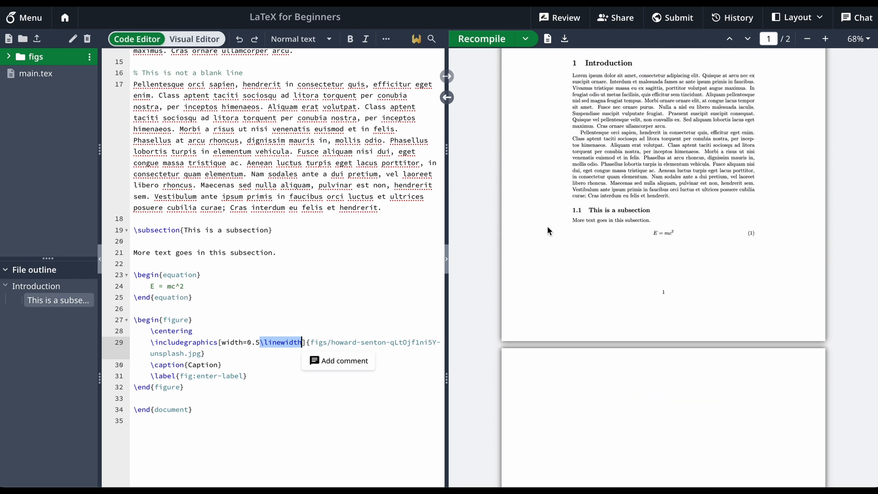
# Set the image width to 1\linewidth, recompile, and inspect the resized figure in the PDF
pyautogui.click(294, 330)
pyautogui.moveTo(259, 342); pyautogui.dragTo(248, 342)
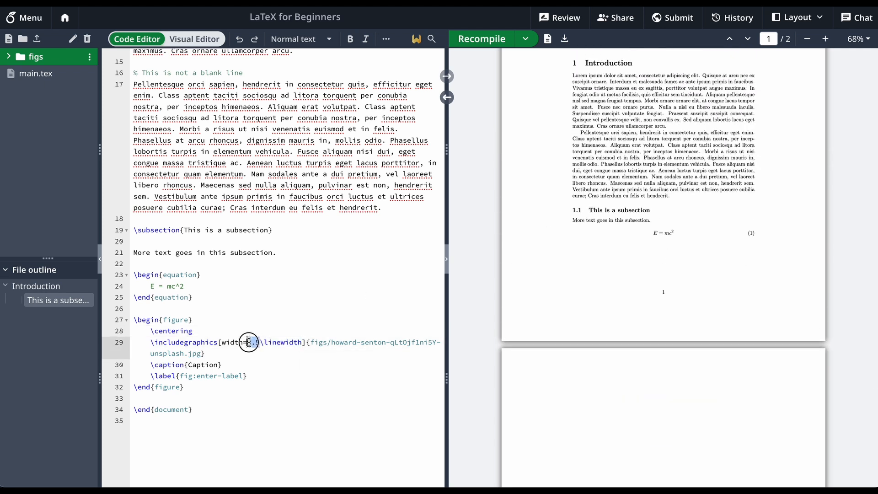
pyautogui.write('1')
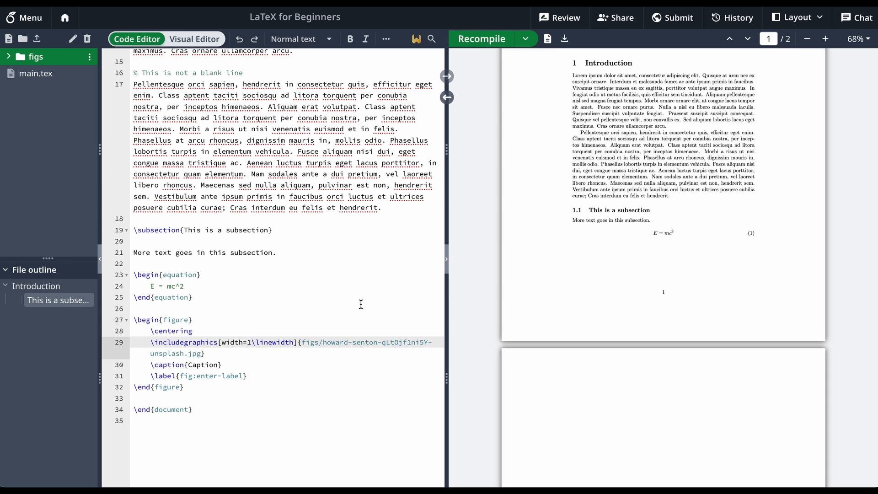
pyautogui.scroll(-4, 360, 305)
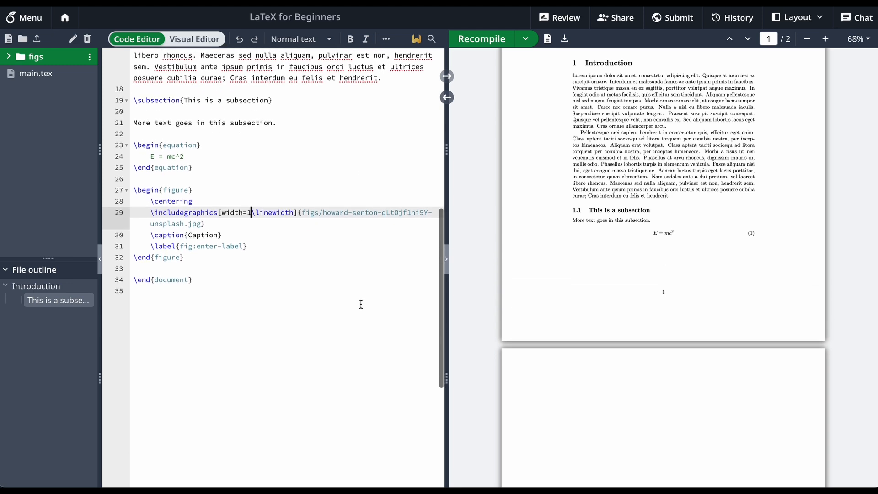
pyautogui.click(502, 44)
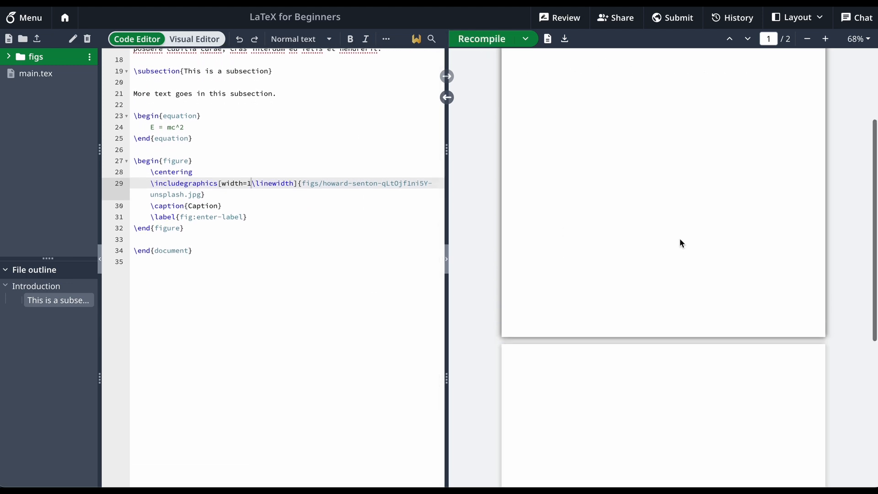
pyautogui.scroll(-4, 680, 238)
pyautogui.scroll(-2, 680, 237)
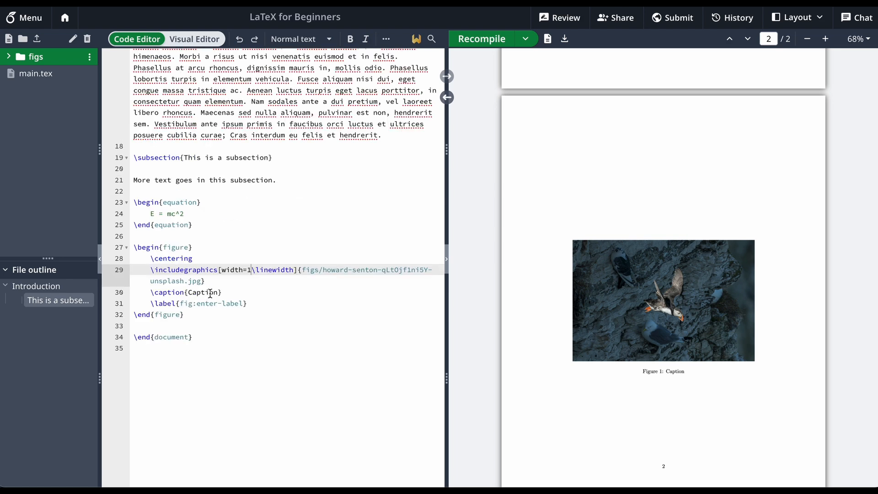
# Replace the figure's caption text with "This is where your caption goes." and recompile
pyautogui.doubleClick(210, 293)
pyautogui.write('Thi')
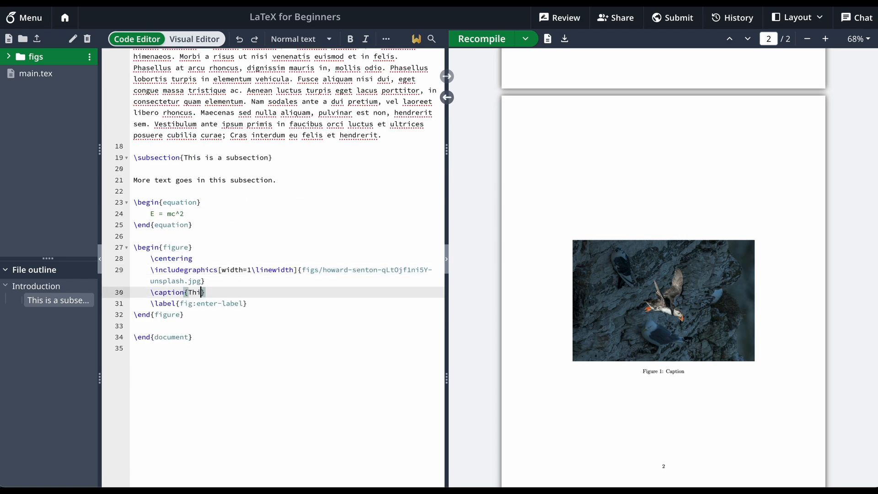
pyautogui.write('s is where your caption goes.')
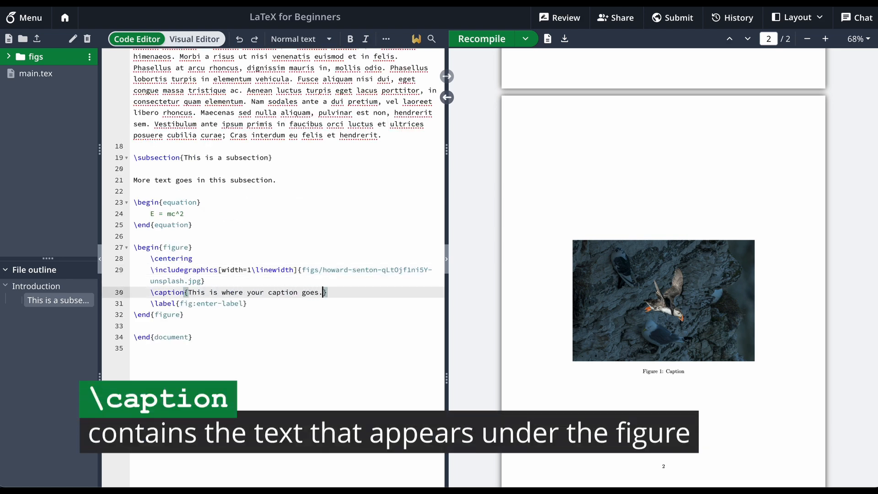
pyautogui.click(472, 41)
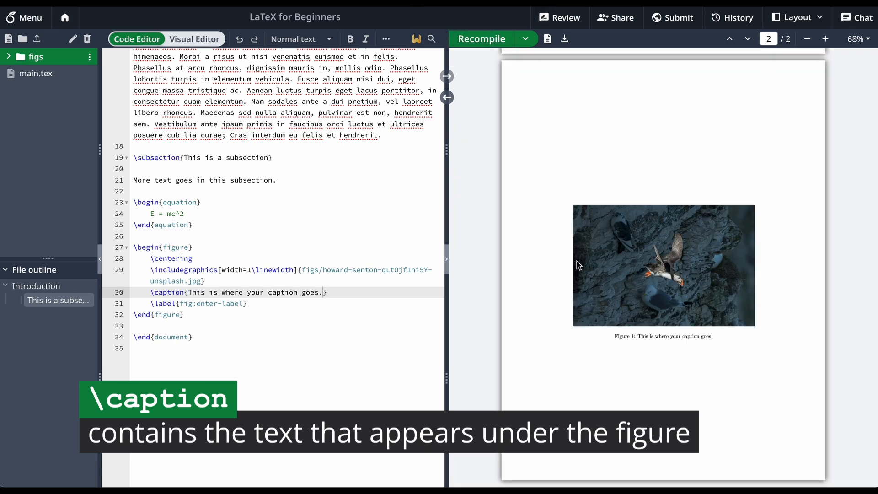
# Inspect the figure's caption and page placement in the PDF, and place the cursor after the figure's \label command
pyautogui.moveTo(639, 337); pyautogui.dragTo(711, 337)
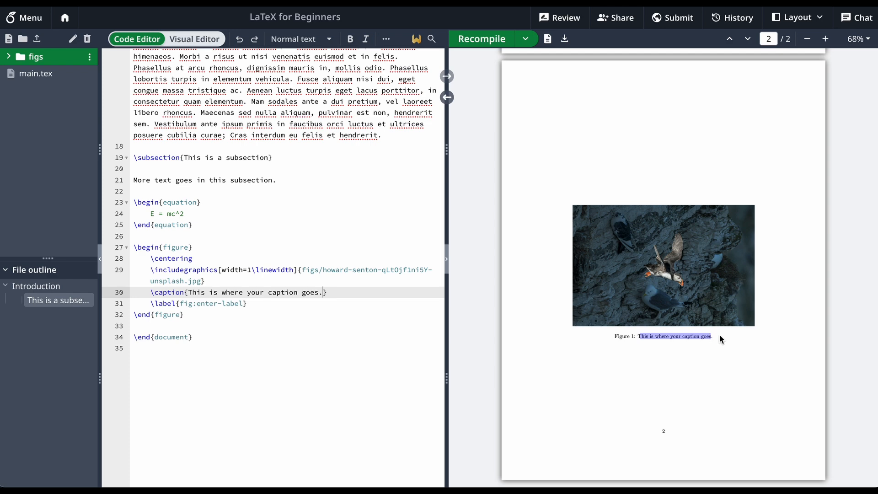
pyautogui.click(720, 336)
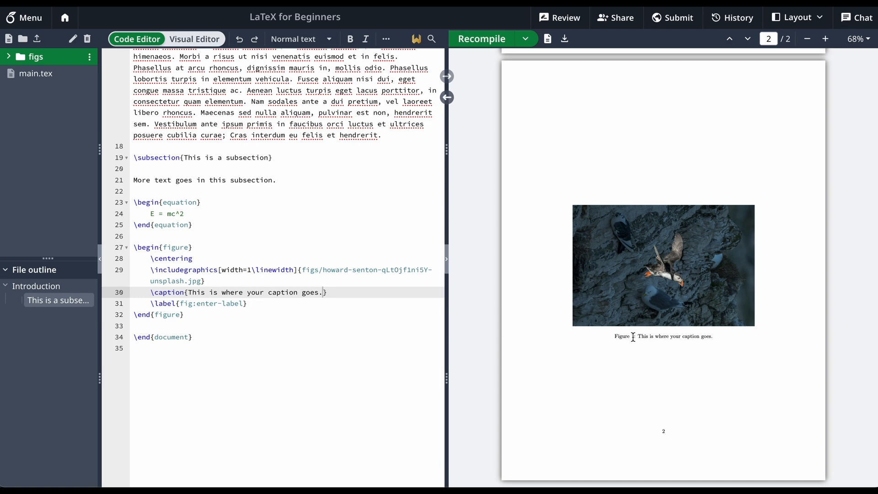
pyautogui.scroll(5, 646, 335)
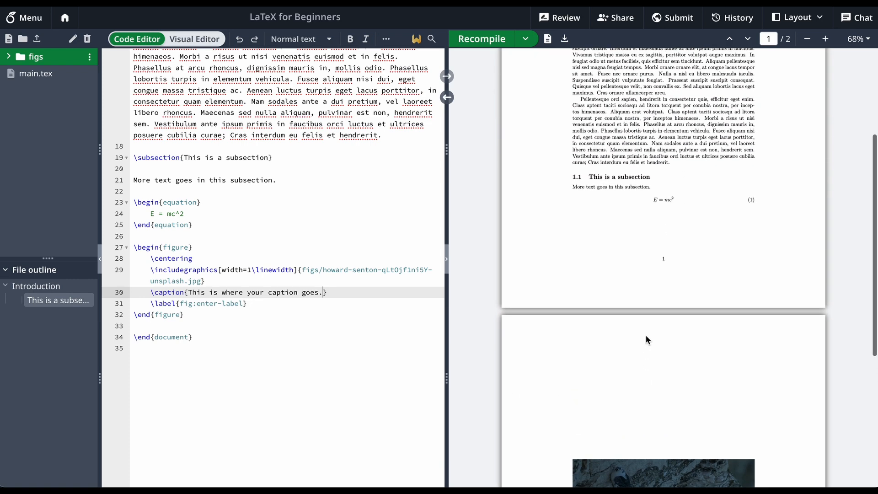
pyautogui.scroll(-5, 646, 337)
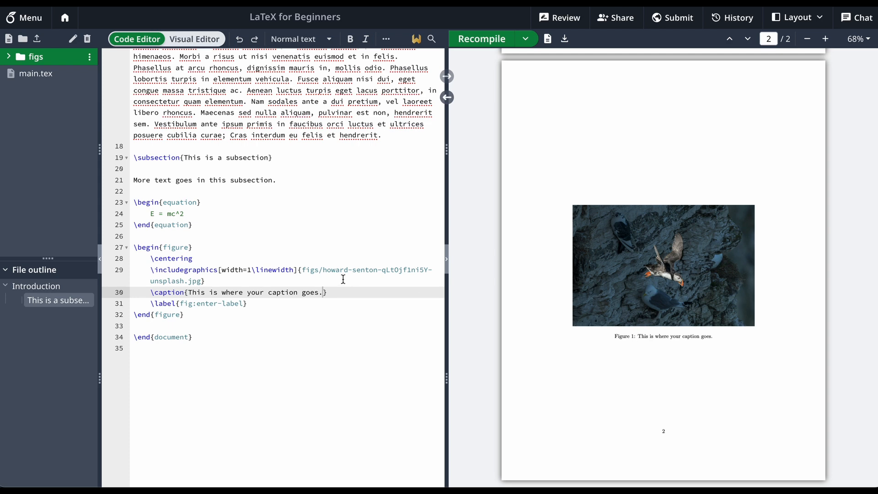
pyautogui.click(259, 301)
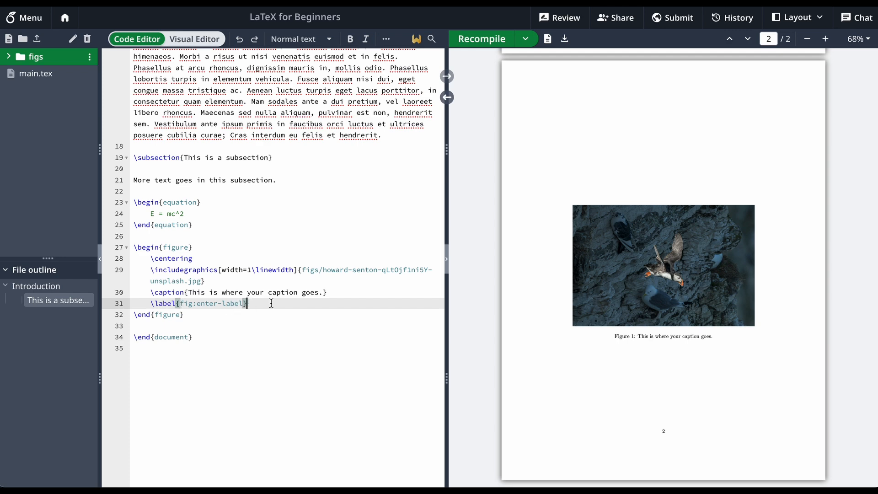
# Insert a \begin{table} environment template below the figure environment, separated from it by a blank line
pyautogui.press('Down')
pyautogui.press('Return')
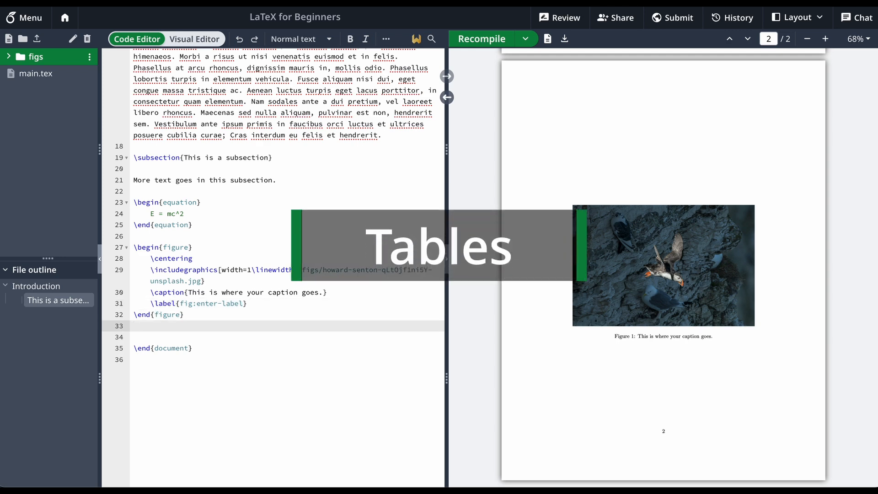
pyautogui.press('Return')
pyautogui.write('\\be')
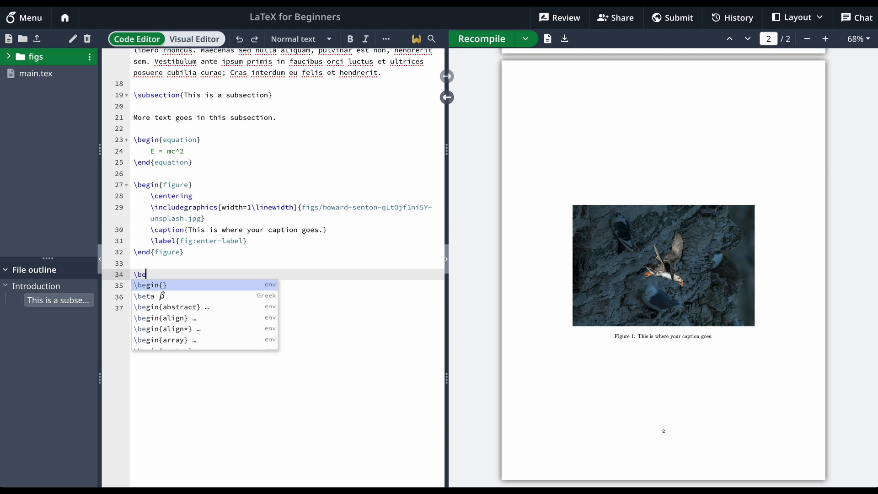
pyautogui.write('gin{')
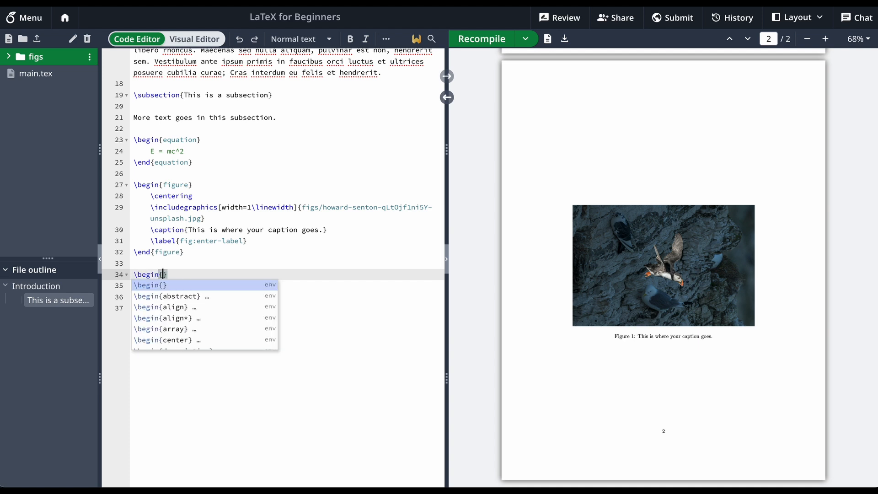
pyautogui.write('table')
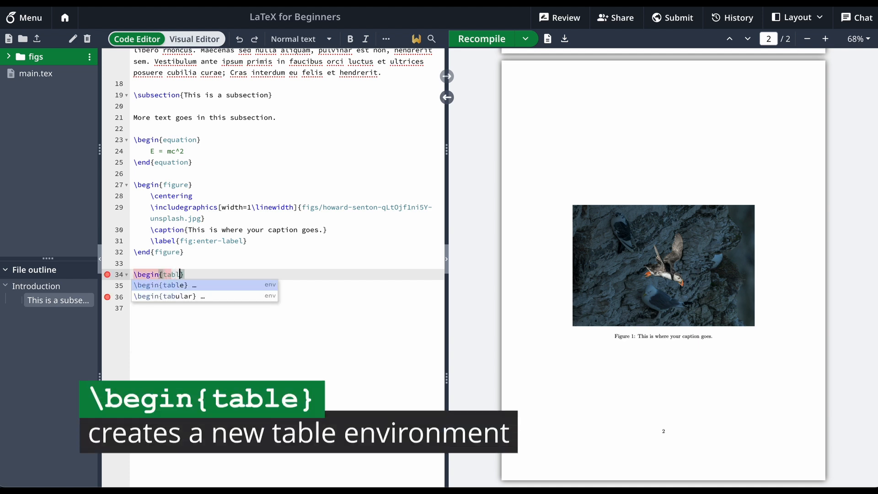
pyautogui.press('Return')
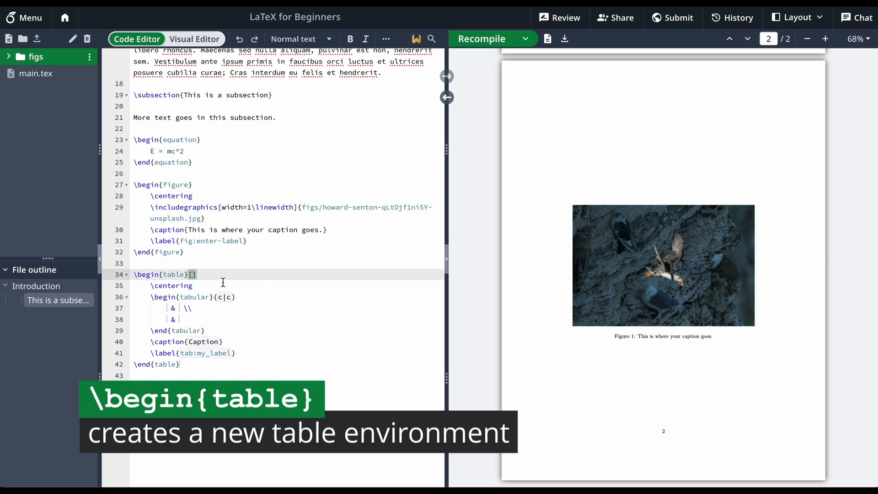
# Examine the body of the table environment and the tabular environment nested inside it
pyautogui.moveTo(150, 286); pyautogui.dragTo(235, 353)
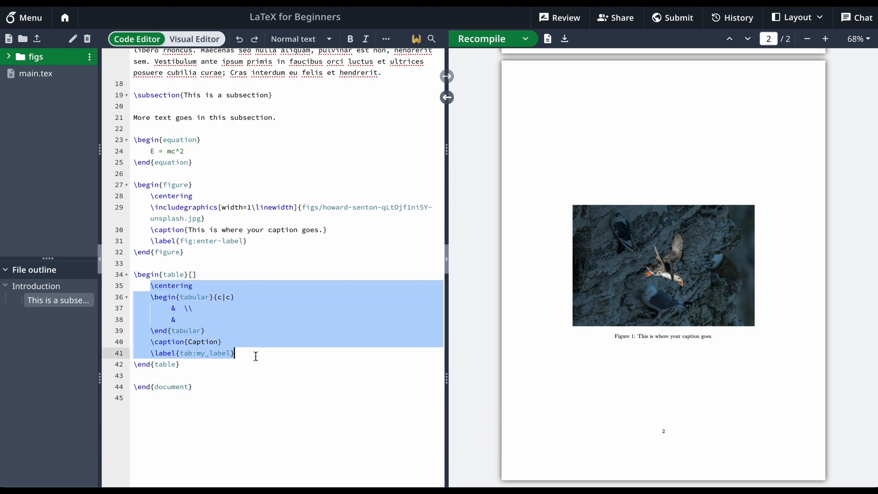
pyautogui.click(235, 353)
pyautogui.click(231, 287)
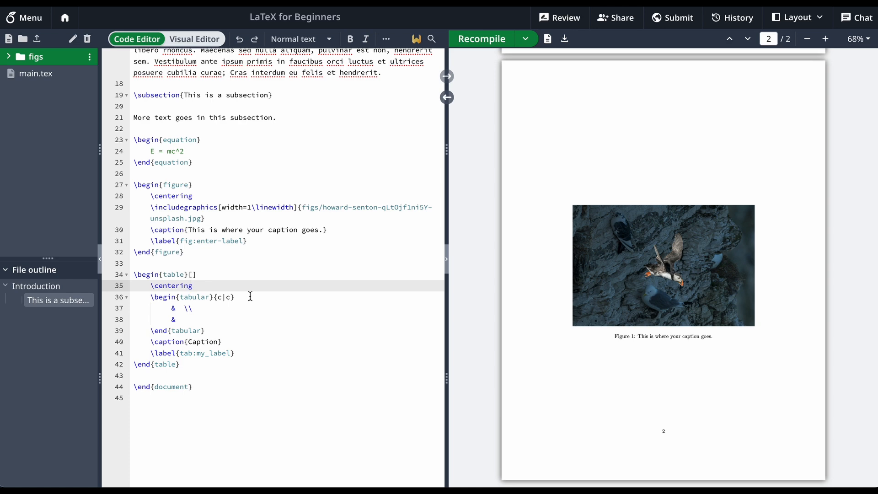
pyautogui.click(250, 296)
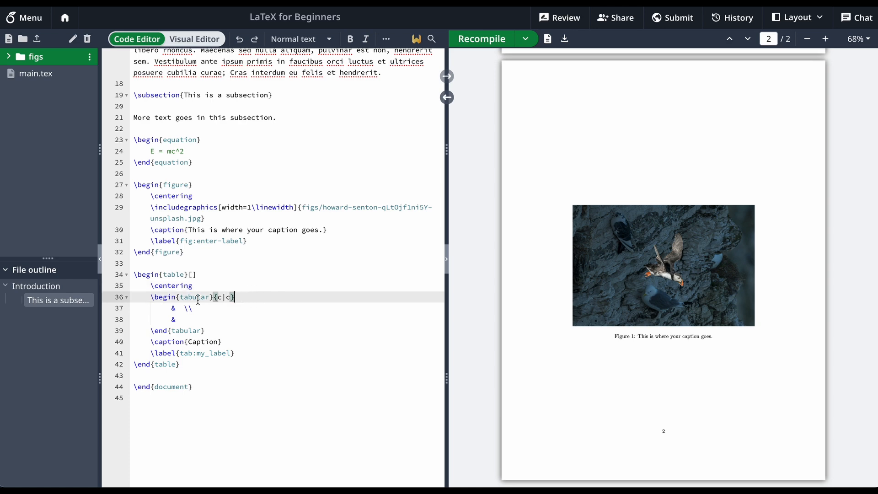
pyautogui.click(151, 297)
pyautogui.moveTo(151, 297); pyautogui.dragTo(211, 331)
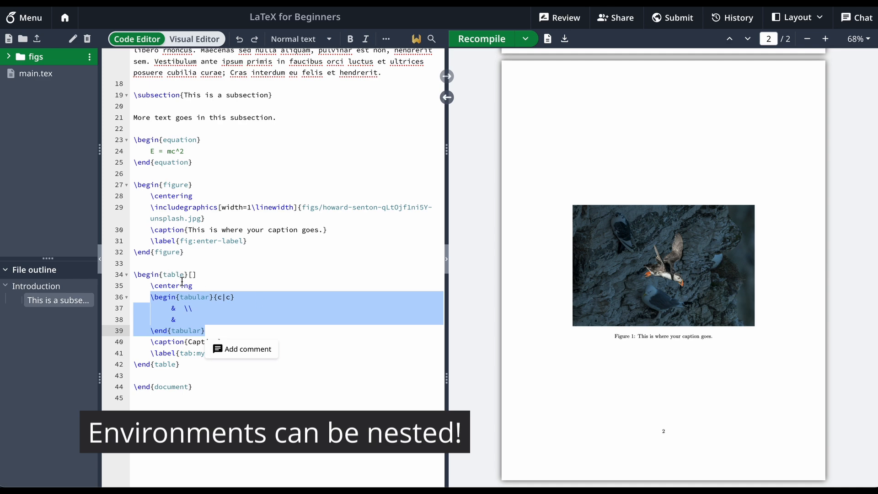
pyautogui.click(223, 313)
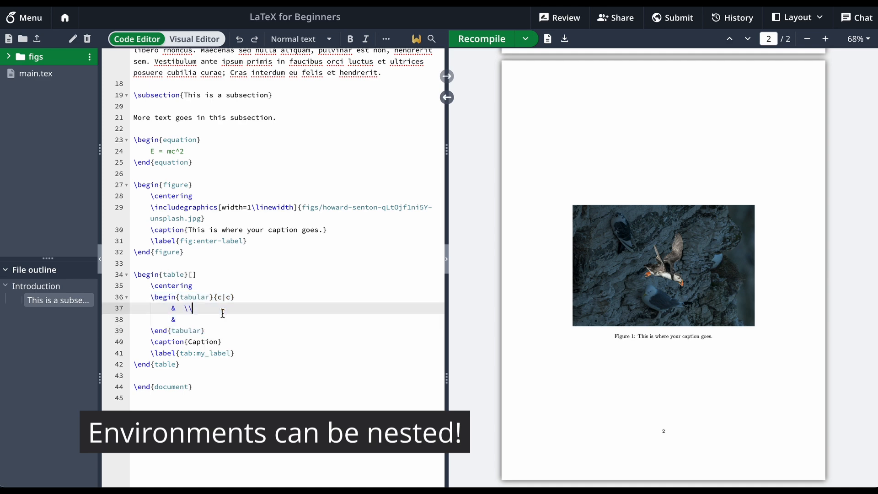
pyautogui.click(165, 297)
pyautogui.moveTo(155, 297); pyautogui.dragTo(239, 297)
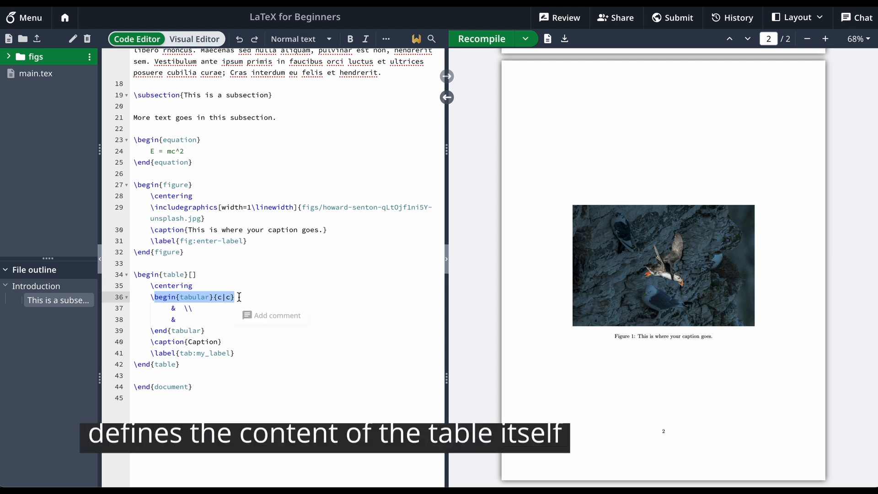
pyautogui.click(239, 298)
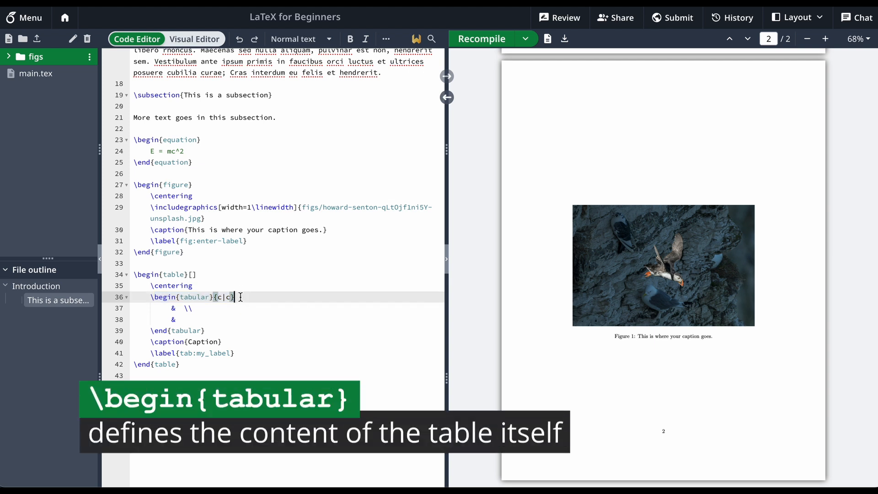
# Examine the tabular environment's {c|c} column specification and its individual alignment letters
pyautogui.click(240, 298)
pyautogui.moveTo(240, 298); pyautogui.dragTo(213, 297)
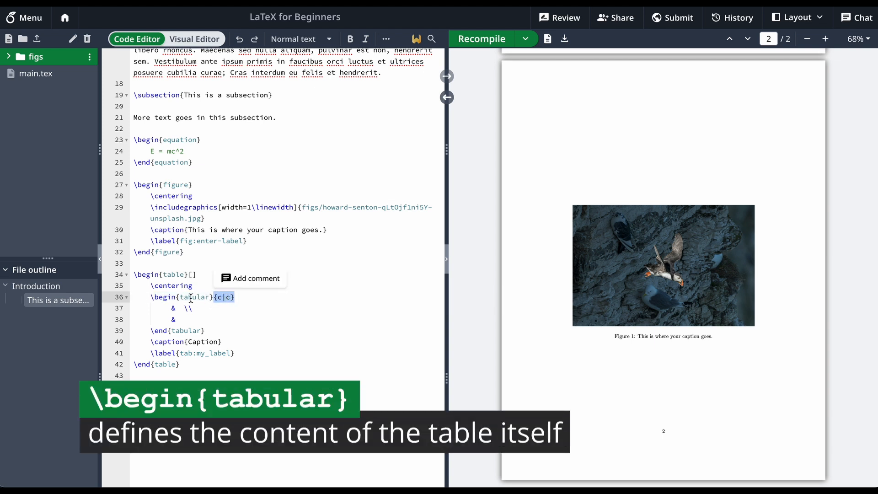
pyautogui.click(165, 298)
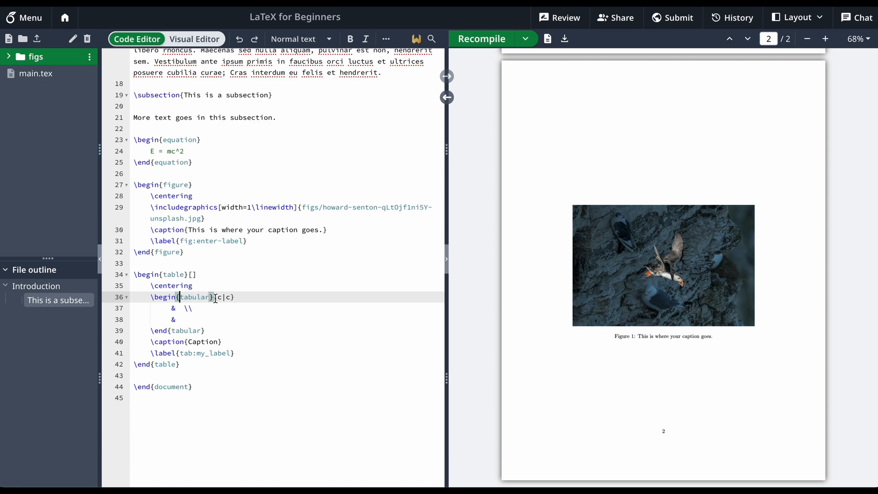
pyautogui.moveTo(214, 297); pyautogui.dragTo(240, 299)
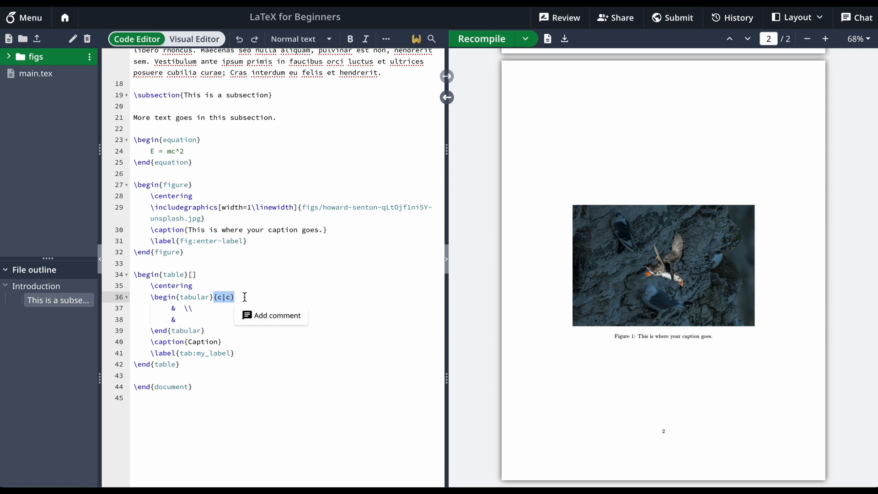
pyautogui.click(245, 297)
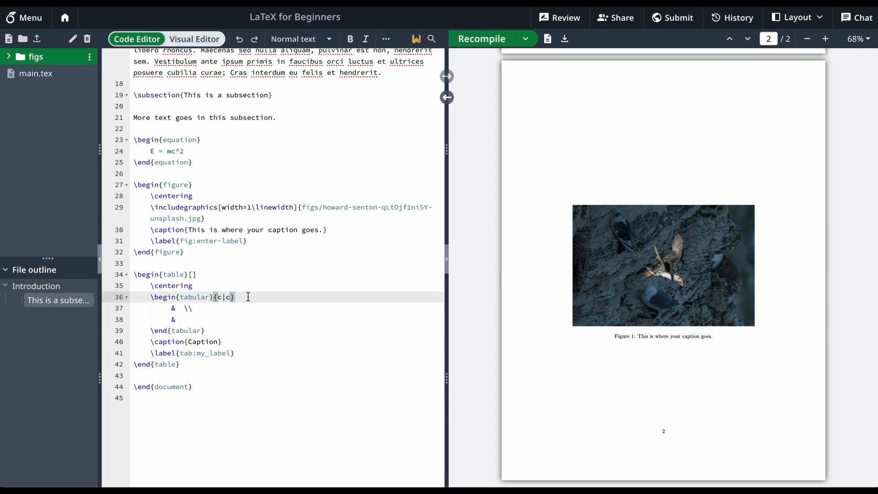
pyautogui.press('Left')
pyautogui.moveTo(219, 297); pyautogui.dragTo(230, 297)
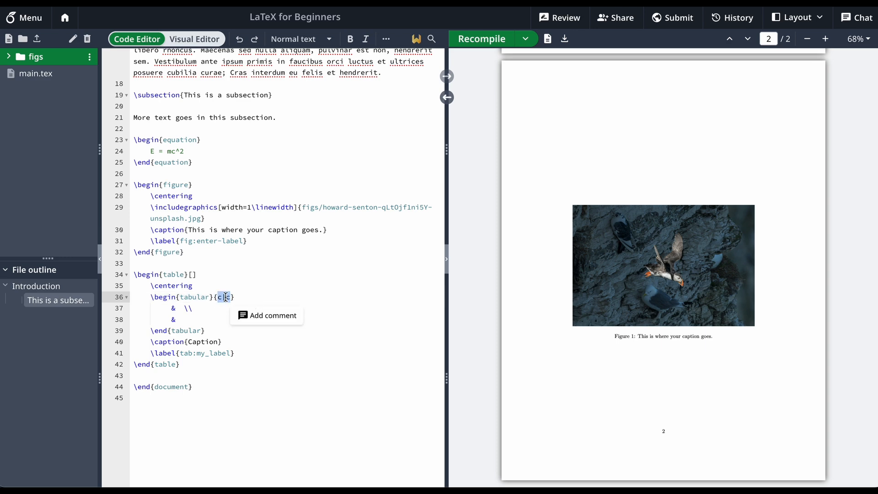
pyautogui.click(225, 297)
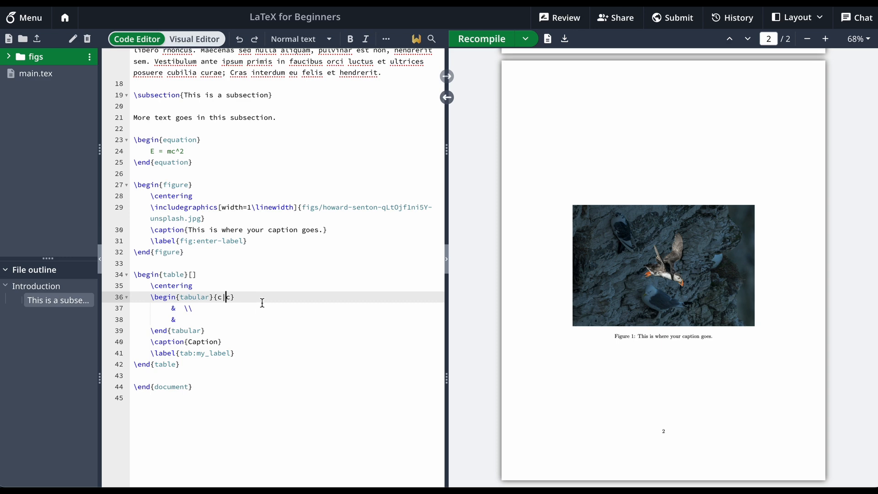
pyautogui.doubleClick(218, 298)
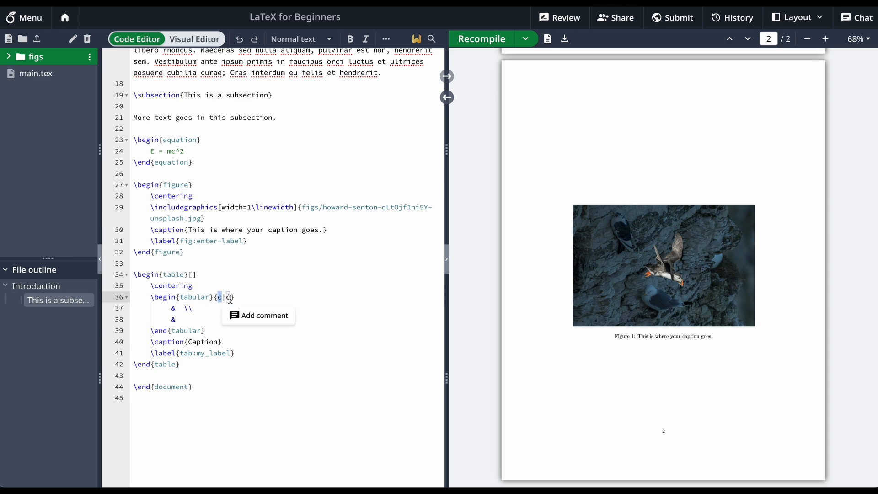
pyautogui.click(231, 297)
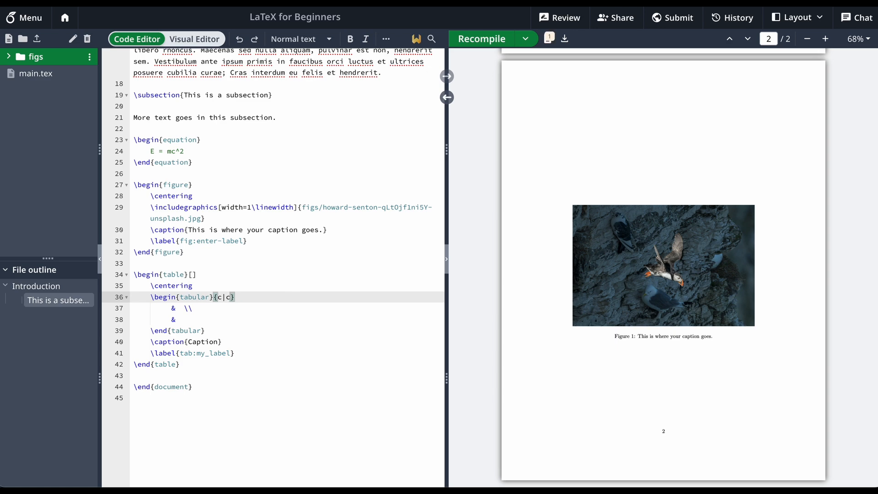
# Add a third, left-aligned column to the tabular column specification so it reads {c|cl}
pyautogui.write('l')
pyautogui.press('Left')
pyautogui.press('Left')
pyautogui.press('Left')
# Fill the first tabular row with the cells "Row 1", "R1 col 2" and "R1 col 3", separated by &
pyautogui.moveTo(162, 309); pyautogui.dragTo(256, 307)
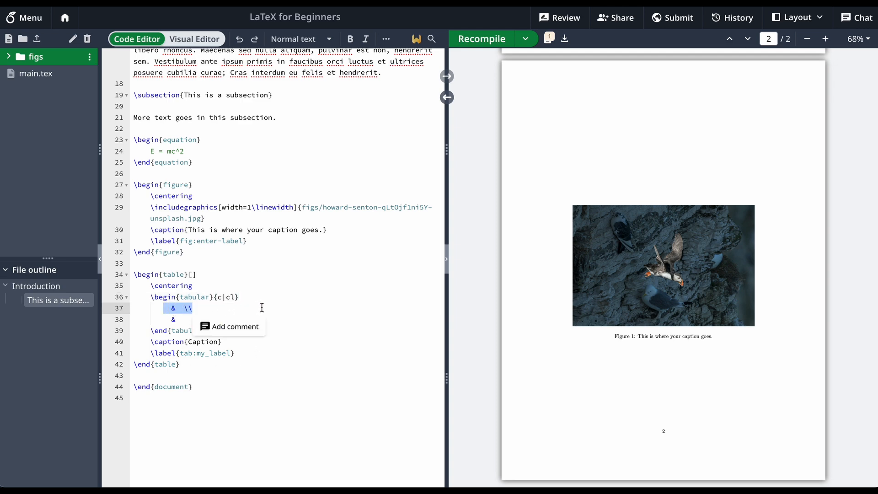
pyautogui.click(219, 308)
pyautogui.click(164, 308)
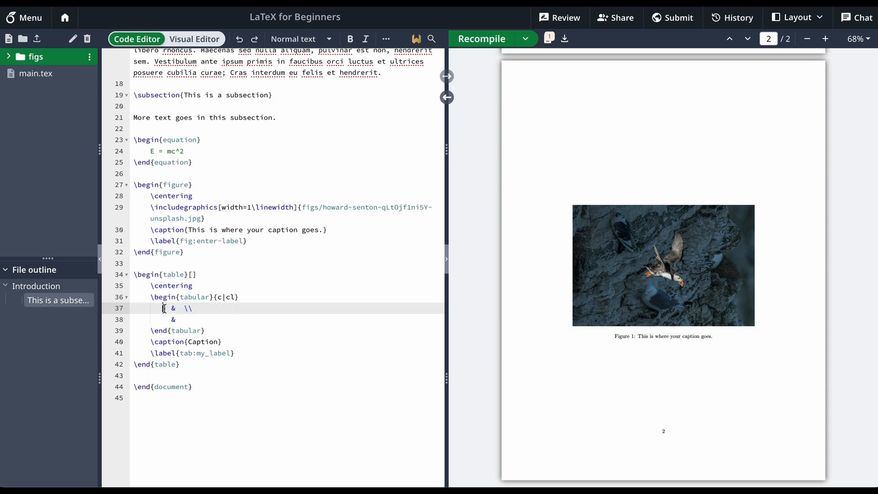
pyautogui.write('Row 1')
pyautogui.press('Right')
pyautogui.press('Right')
pyautogui.press('Right')
pyautogui.press('Right')
pyautogui.write('R1 col 2 & R1 col 3')
# Duplicate the first tabular row twice, replacing the template's empty second row
pyautogui.moveTo(300, 309); pyautogui.dragTo(319, 297)
pyautogui.click(320, 308)
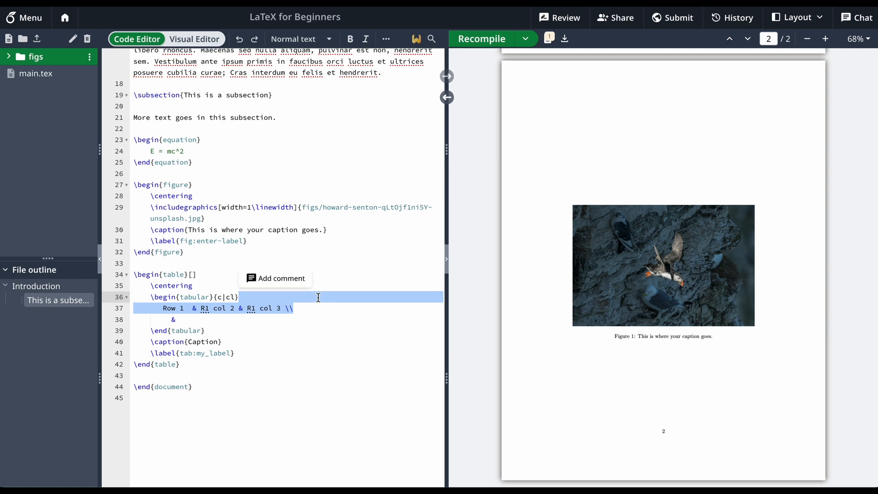
pyautogui.press('super+c')
pyautogui.click(306, 308)
pyautogui.press('super+v')
pyautogui.press('super+v')
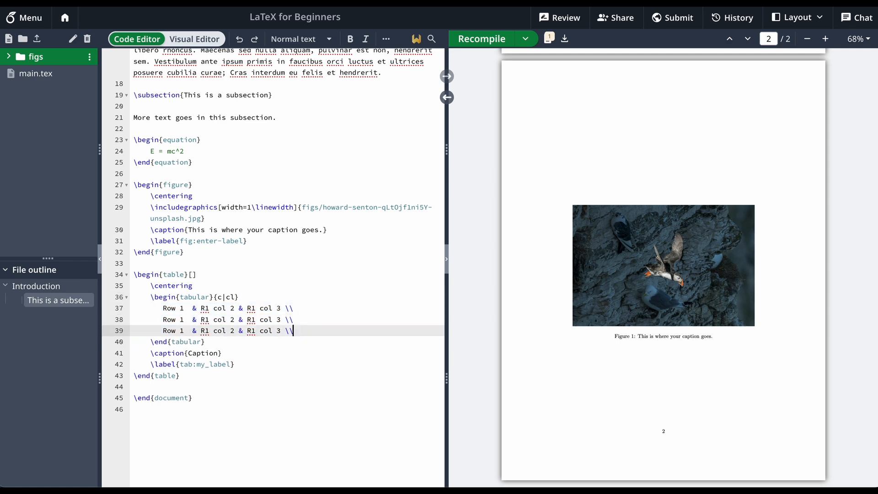
# Renumber the copied rows as Row 2 with R2 cells and Row 3 with R3 cells, and recompile
pyautogui.doubleClick(181, 321)
pyautogui.write('2')
pyautogui.doubleClick(181, 331)
pyautogui.write('3')
pyautogui.click(209, 320)
pyautogui.press('BackSpace')
pyautogui.write('2')
pyautogui.click(209, 330)
pyautogui.press('BackSpace')
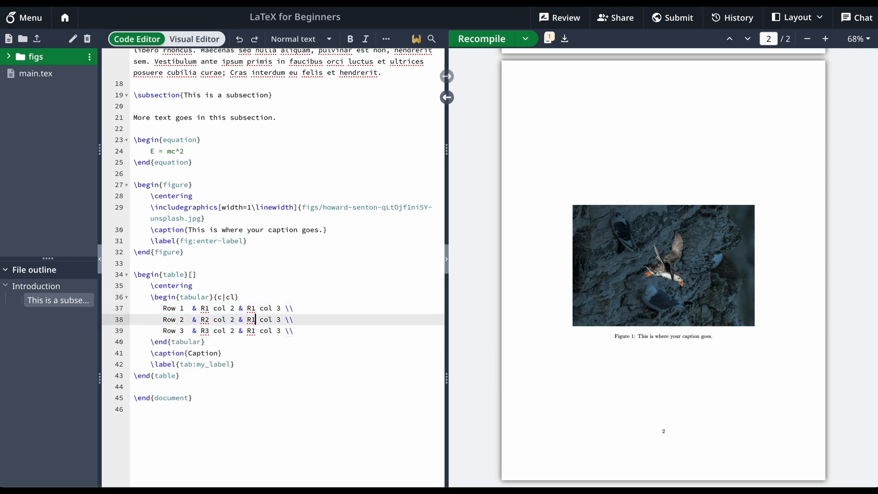
pyautogui.click(501, 43)
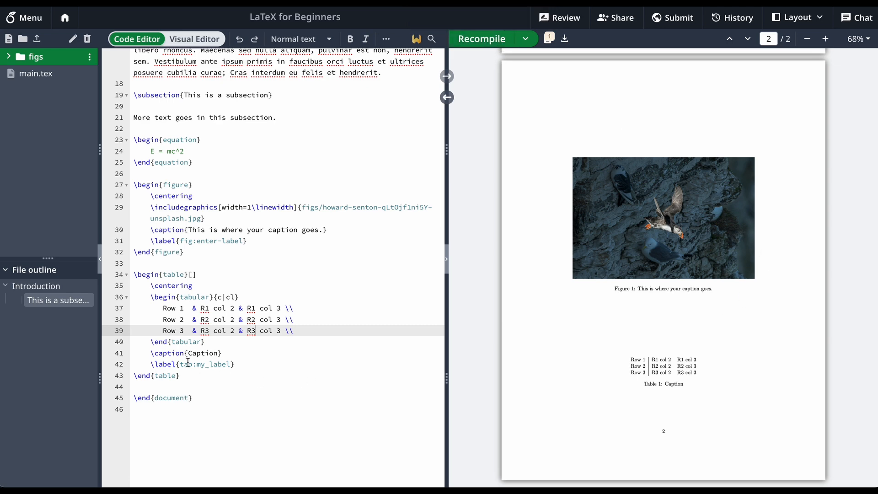
# Replace the table's caption text with "This is my table's caption." and recompile
pyautogui.click(204, 353)
pyautogui.doubleClick(204, 353)
pyautogui.write("This is my table's caption.")
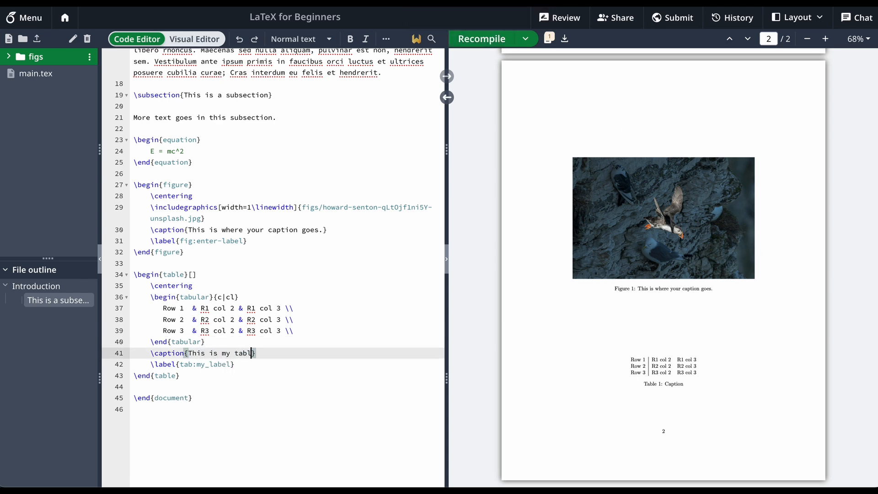
pyautogui.click(483, 40)
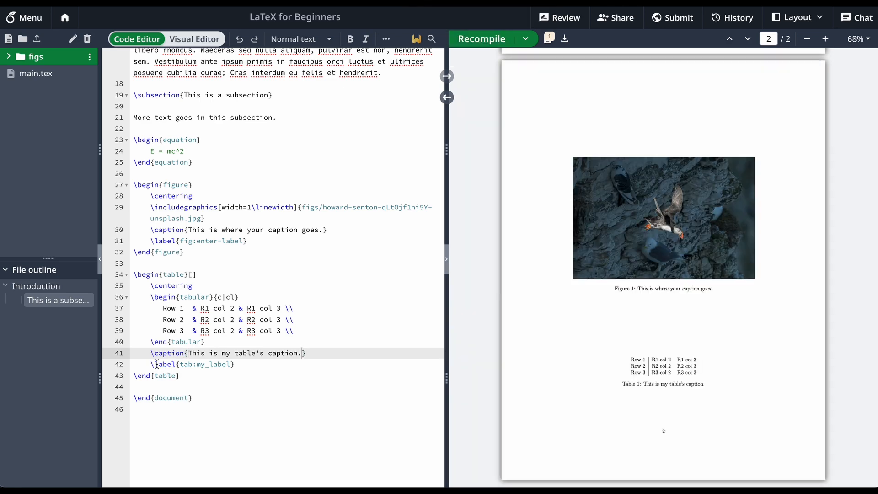
# Add blank lines between the end of the table environment and \end{document}
pyautogui.moveTo(153, 364); pyautogui.dragTo(242, 364)
pyautogui.click(241, 365)
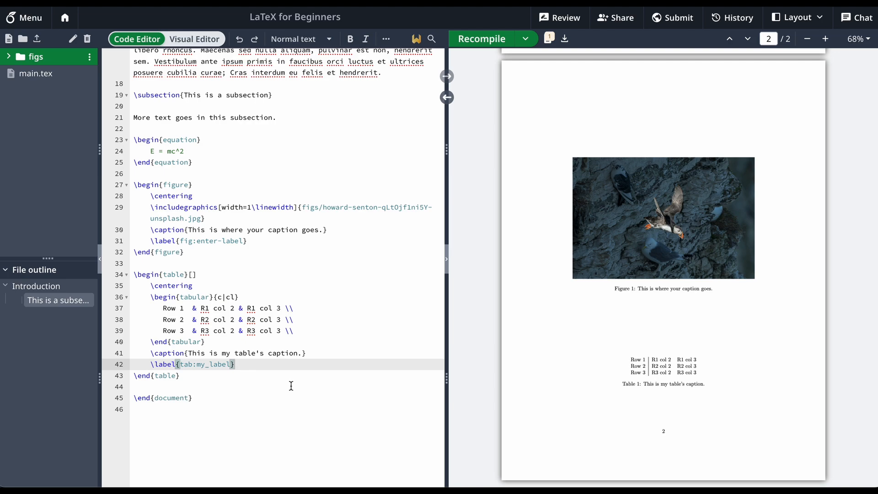
pyautogui.scroll(6, 263, 376)
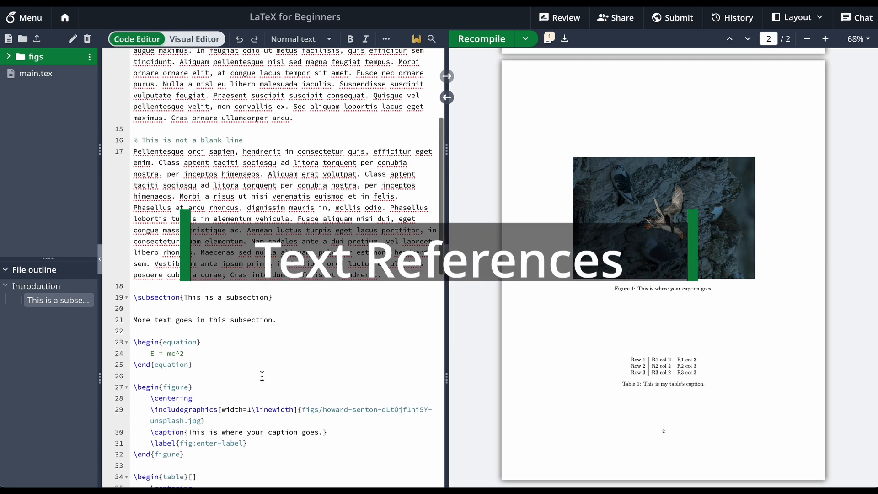
pyautogui.scroll(-3, 262, 376)
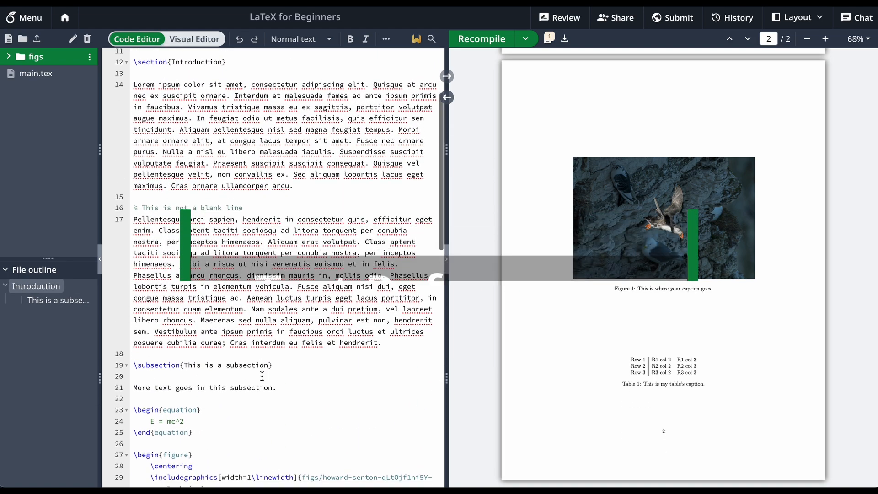
pyautogui.scroll(-3, 262, 376)
pyautogui.click(260, 421)
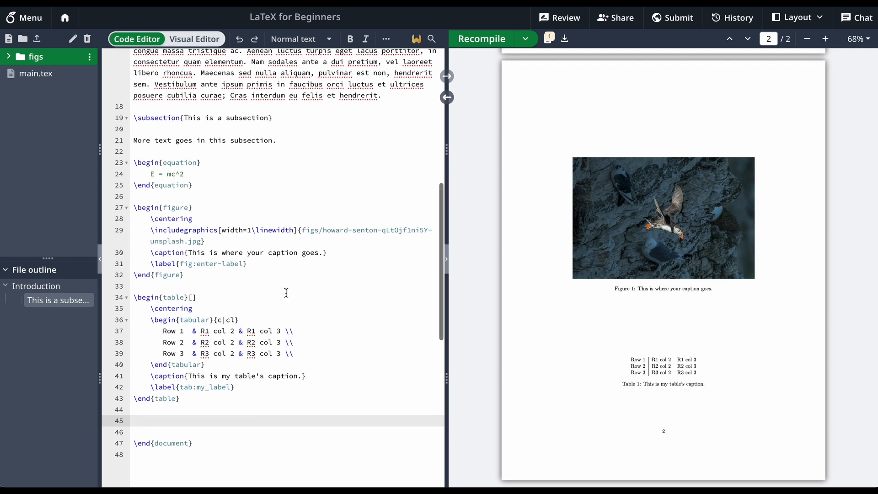
# Examine the table's \label command and its tab:my_label keyword
pyautogui.doubleClick(157, 387)
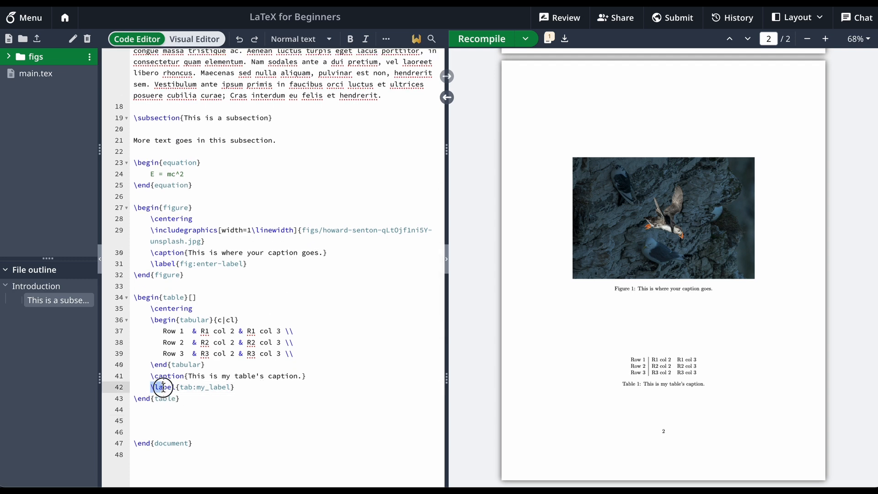
pyautogui.click(197, 387)
pyautogui.moveTo(179, 387); pyautogui.dragTo(234, 384)
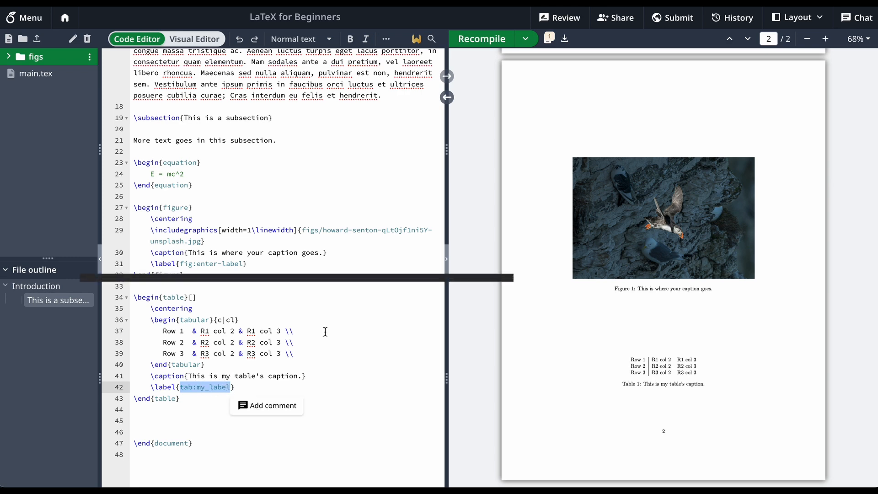
pyautogui.click(188, 387)
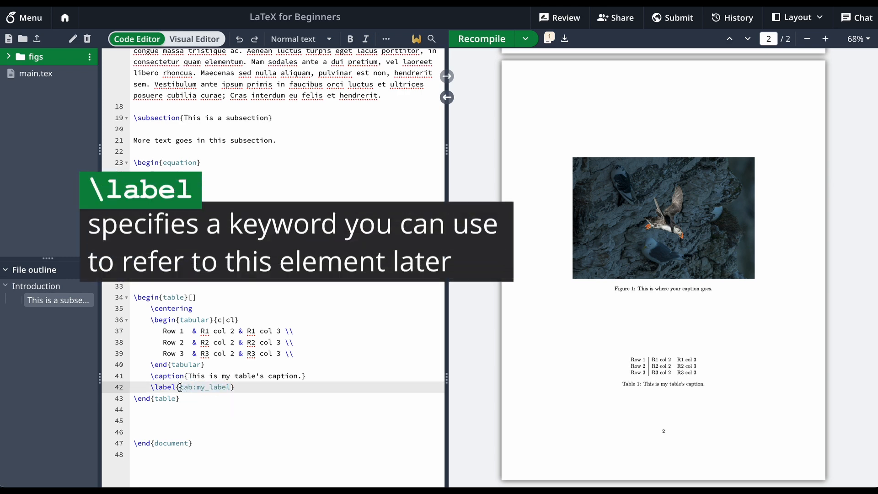
# Compare the tab: prefix in the table's \label with the fig: prefix in the figure's \label
pyautogui.moveTo(180, 387); pyautogui.dragTo(197, 389)
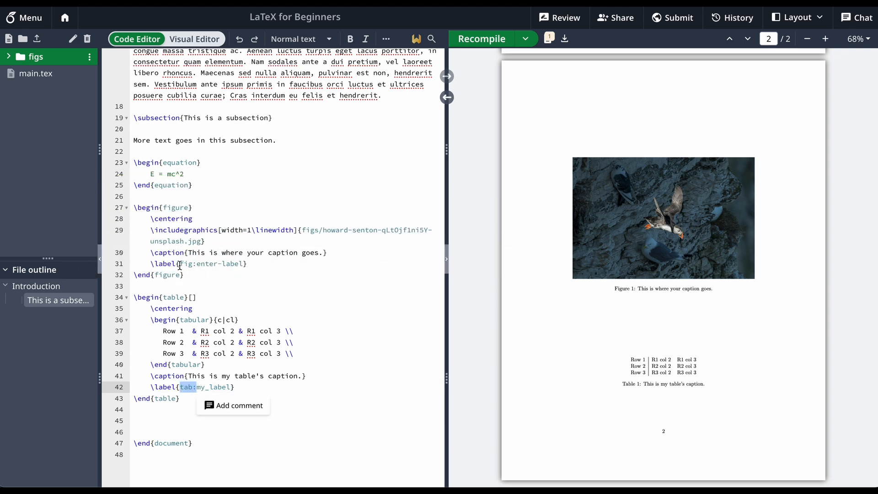
pyautogui.moveTo(180, 264)
pyautogui.mouseDown()
pyautogui.moveTo(205, 271)
pyautogui.moveTo(197, 263)
pyautogui.mouseUp()
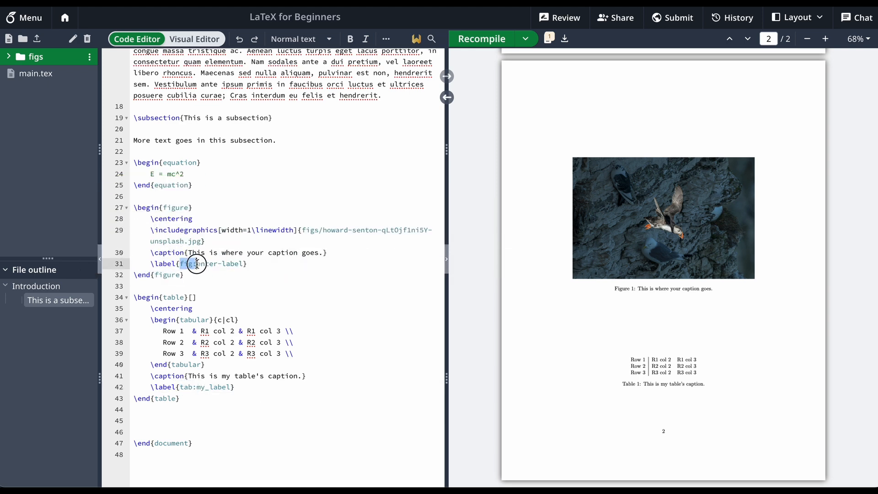
pyautogui.click(225, 241)
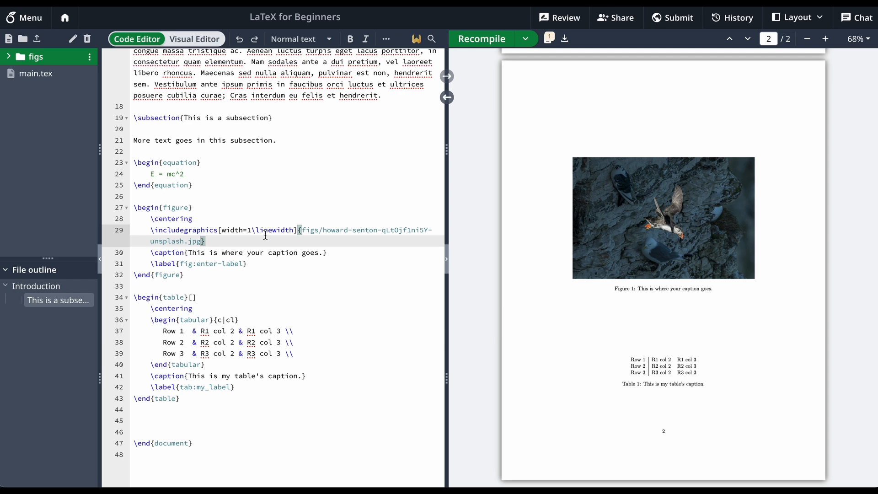
pyautogui.click(258, 263)
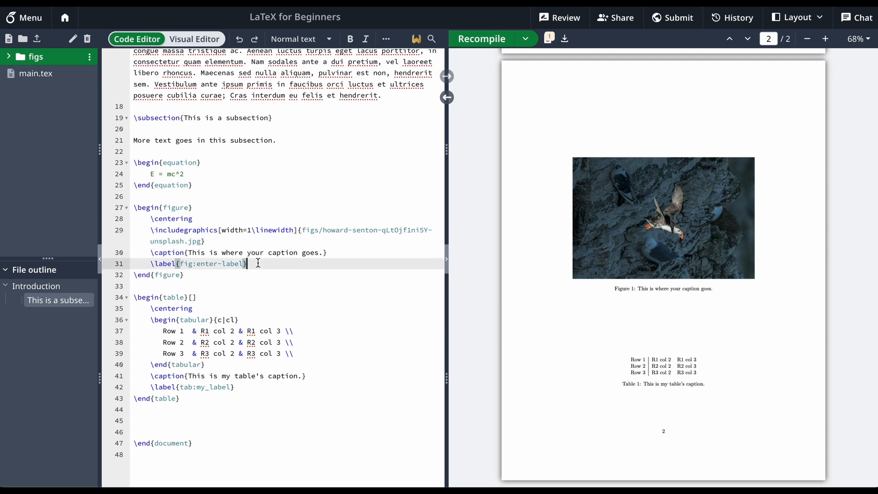
# Replace the opening words of the second Introduction paragraph with "Here I refer to Figure 1", recompile, and check the sentence in the PDF
pyautogui.scroll(3, 258, 263)
pyautogui.scroll(4, 258, 263)
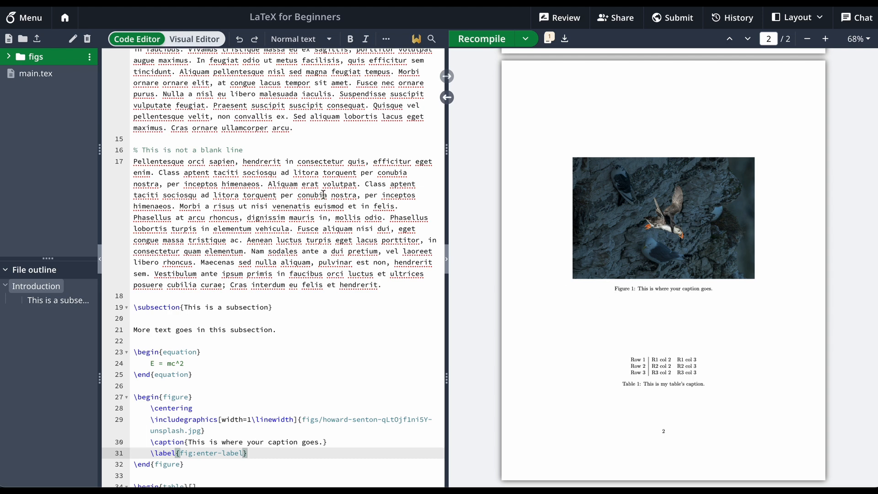
pyautogui.click(273, 149)
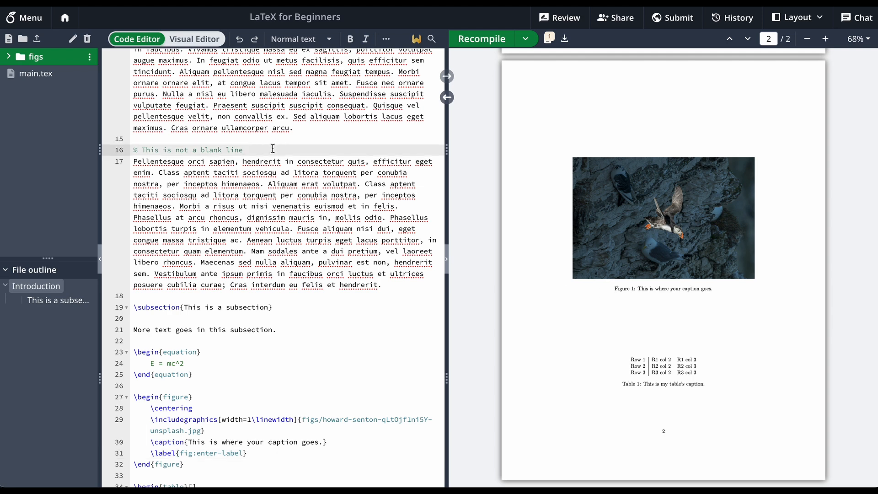
pyautogui.click(233, 162)
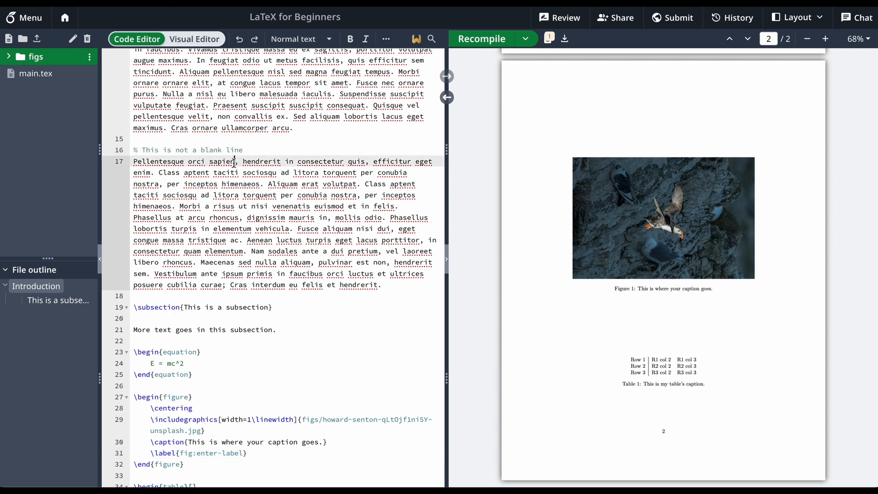
pyautogui.hotkey('shift', 'Home')
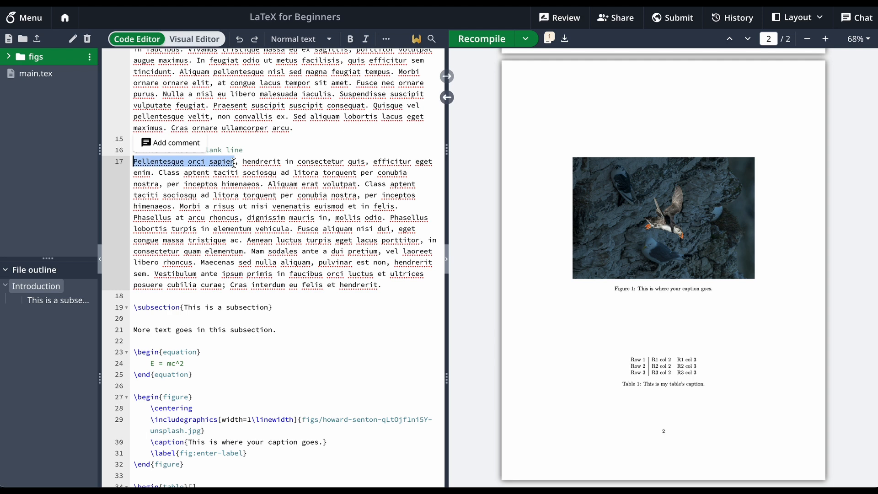
pyautogui.write('Here I refer to Figure ')
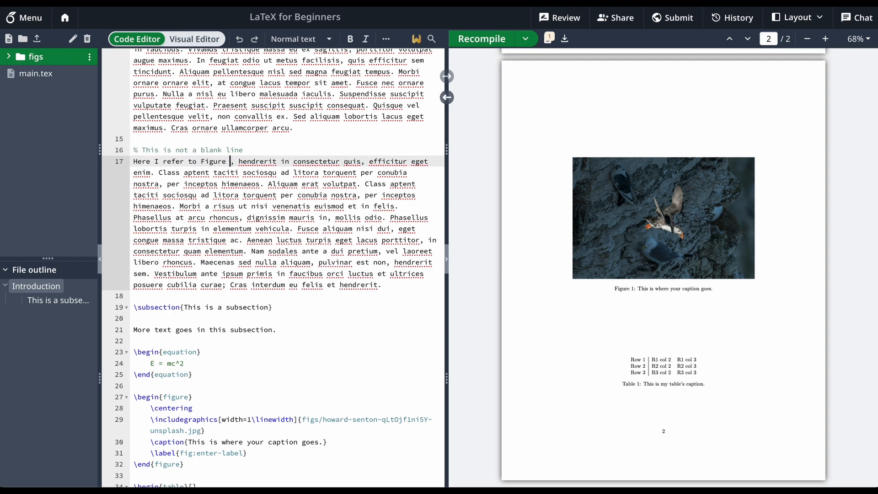
pyautogui.write('1')
pyautogui.click(482, 38)
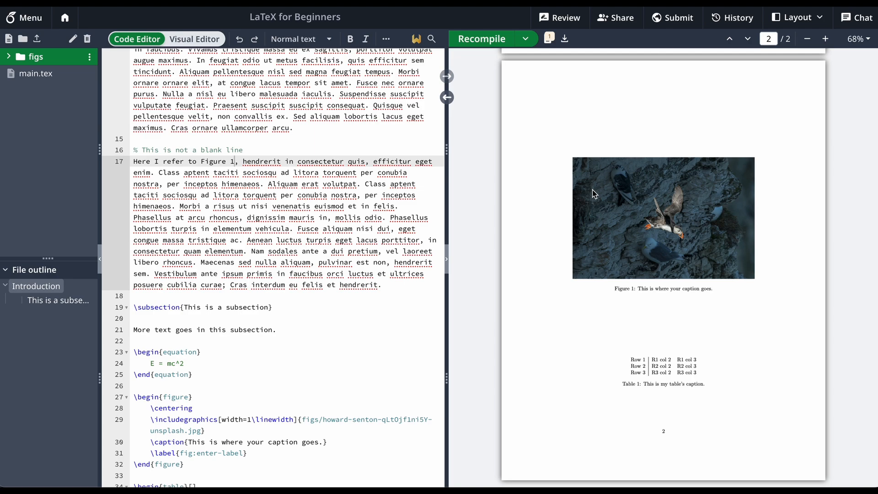
pyautogui.scroll(7, 592, 189)
pyautogui.moveTo(579, 155); pyautogui.dragTo(637, 154)
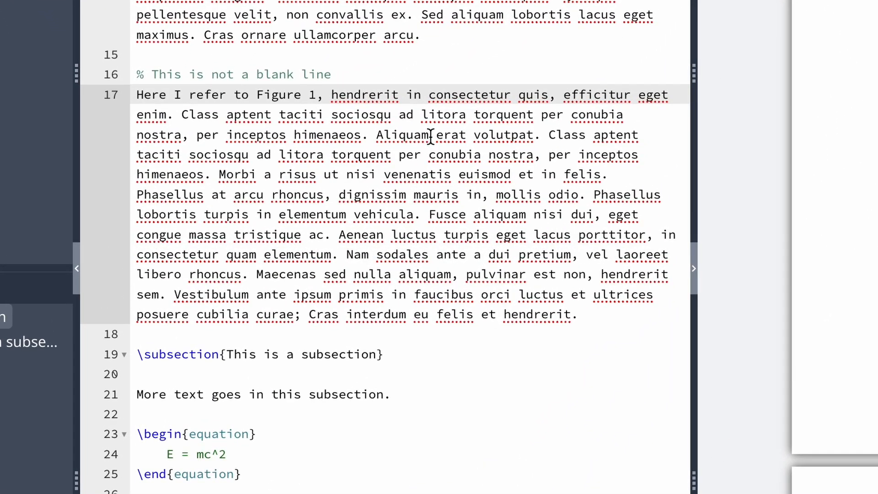
# Replace the hard-coded 1 after "Figure" with the reference \ref{fig:enter-label}
pyautogui.doubleClick(312, 94)
pyautogui.write('\\')
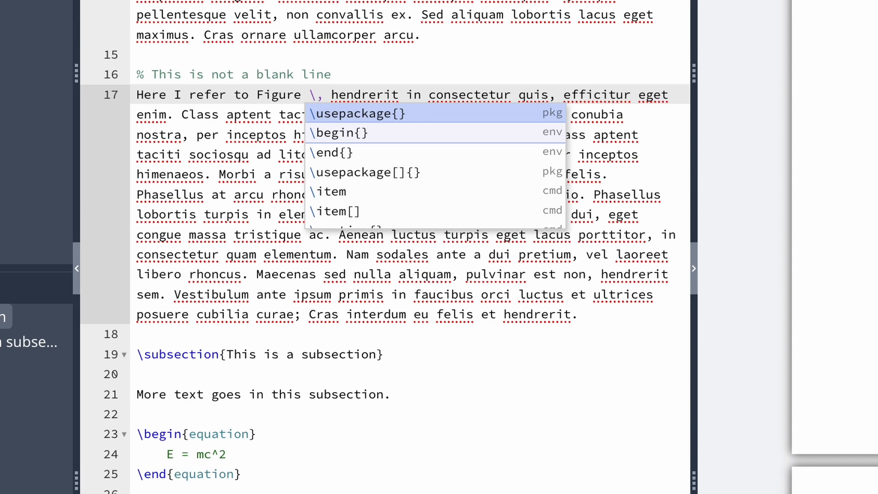
pyautogui.write('ref{')
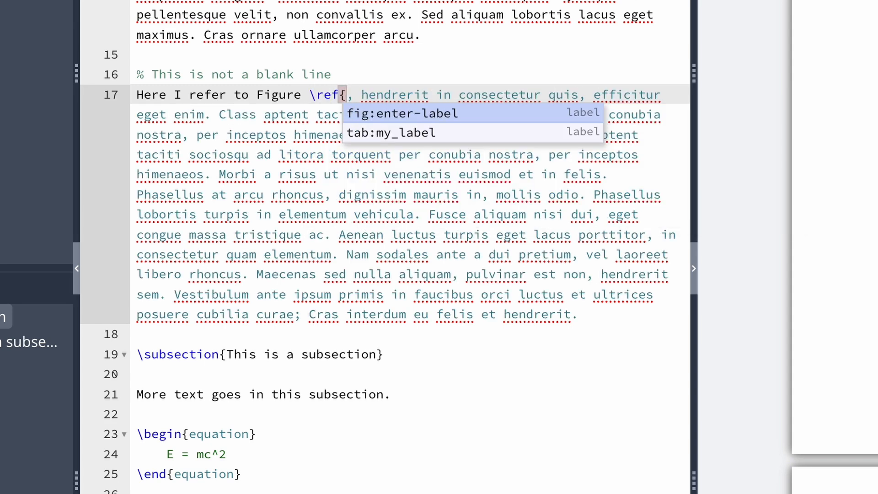
pyautogui.write('fig:')
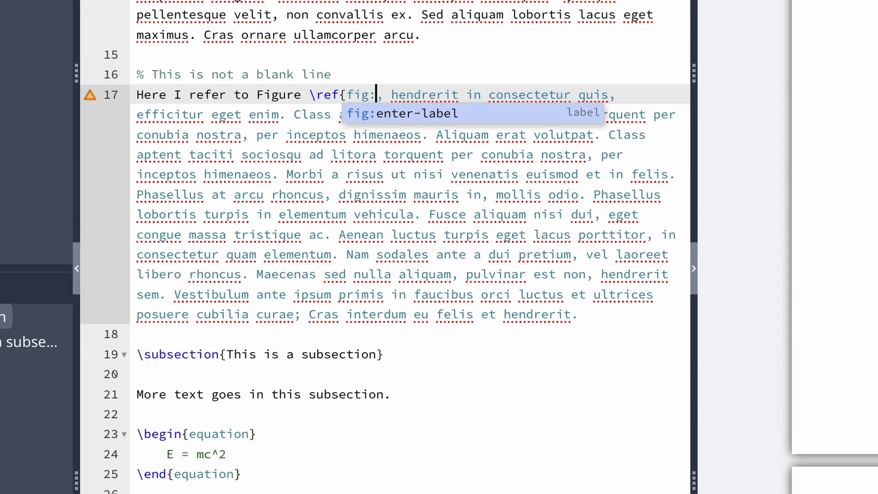
pyautogui.press('Return')
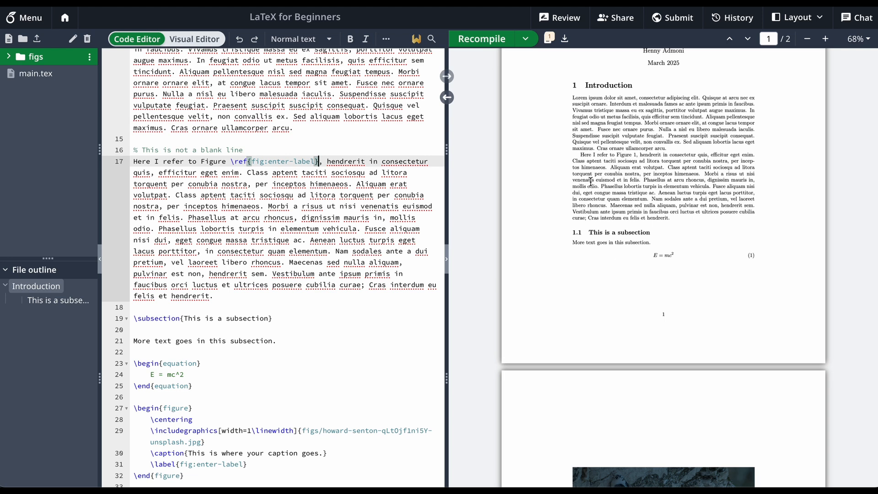
# Compare the \ref keyword with the keyword in the figure's \label, and recompile the document
pyautogui.moveTo(231, 161); pyautogui.dragTo(315, 160)
pyautogui.click(315, 160)
pyautogui.scroll(-5, 289, 187)
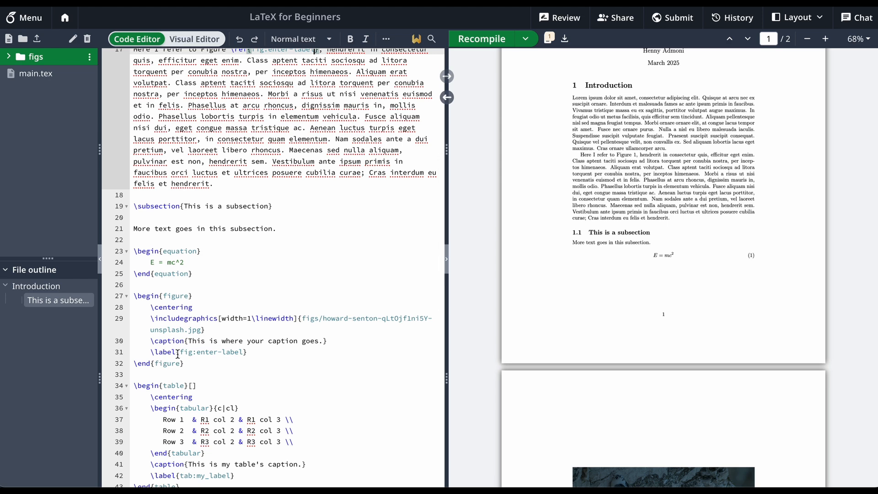
pyautogui.moveTo(180, 351); pyautogui.dragTo(242, 351)
pyautogui.scroll(3, 289, 130)
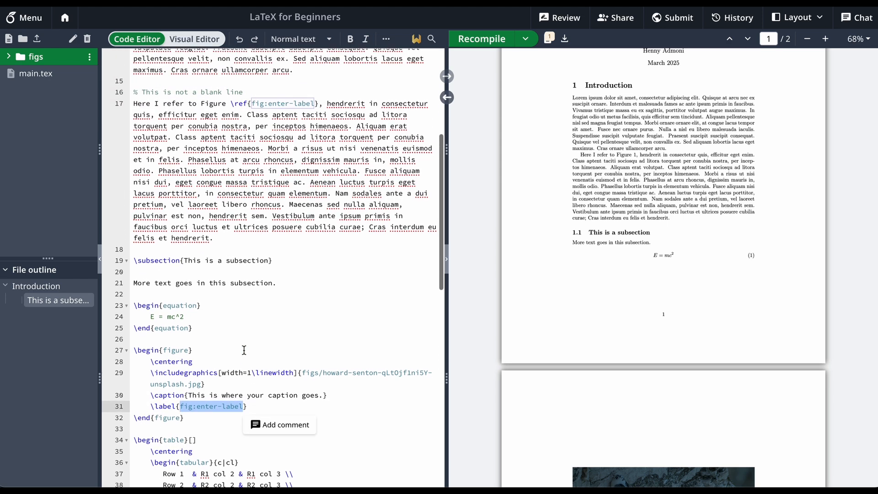
pyautogui.click(293, 124)
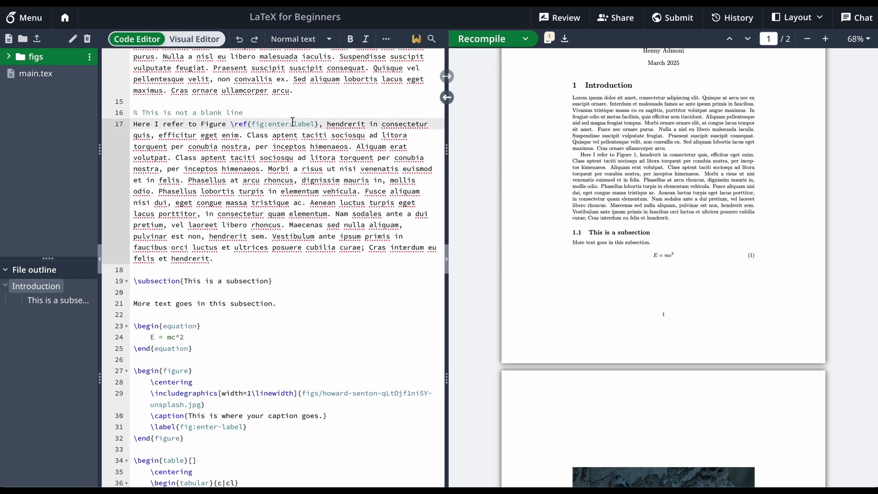
pyautogui.click(478, 40)
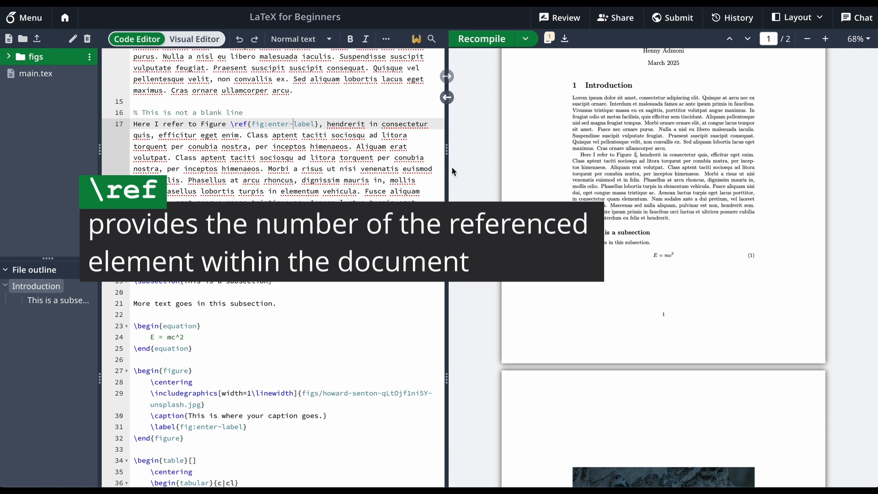
# Examine the manually written word "Figure" and the space before the \ref command
pyautogui.doubleClick(213, 124)
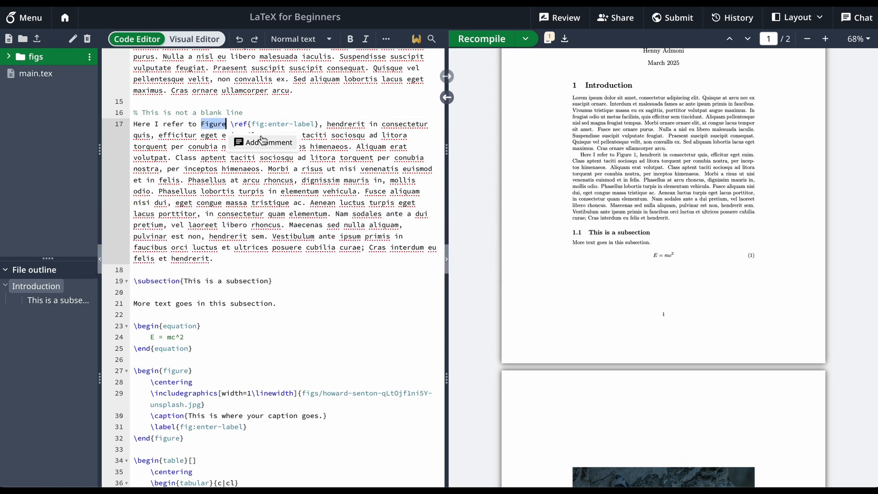
pyautogui.click(239, 122)
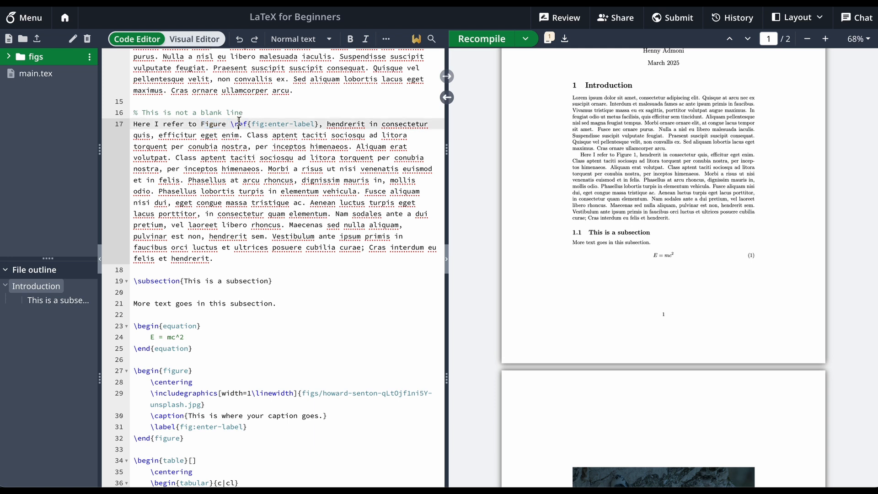
pyautogui.doubleClick(214, 124)
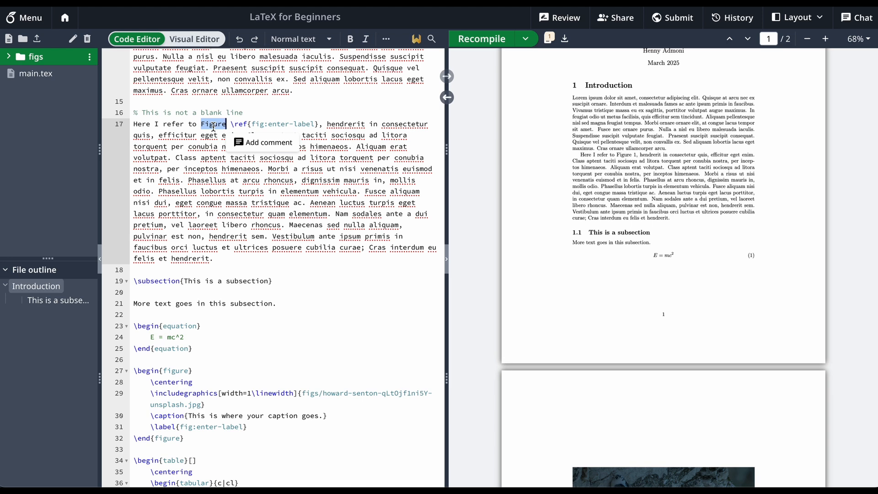
pyautogui.click(227, 124)
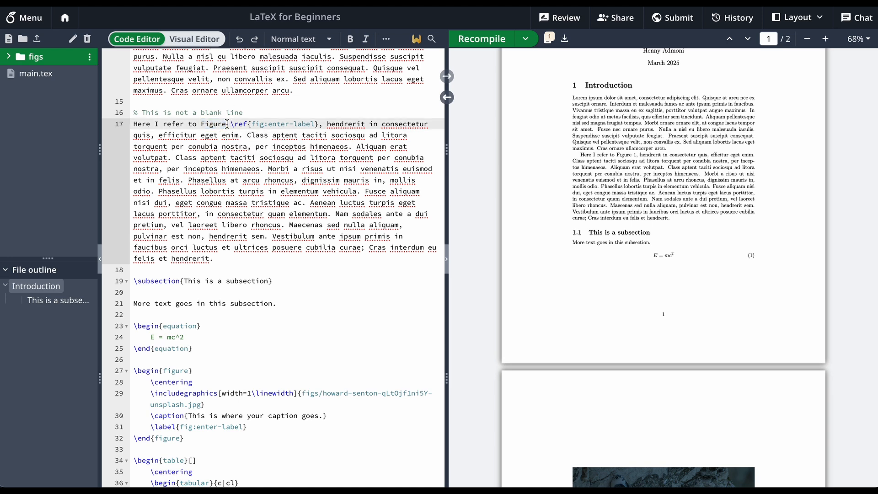
# Add a centered second figure environment below the first, with caption "This is where your caption goes." and label fig:second-fig, and recompile to check it
pyautogui.scroll(-3, 271, 174)
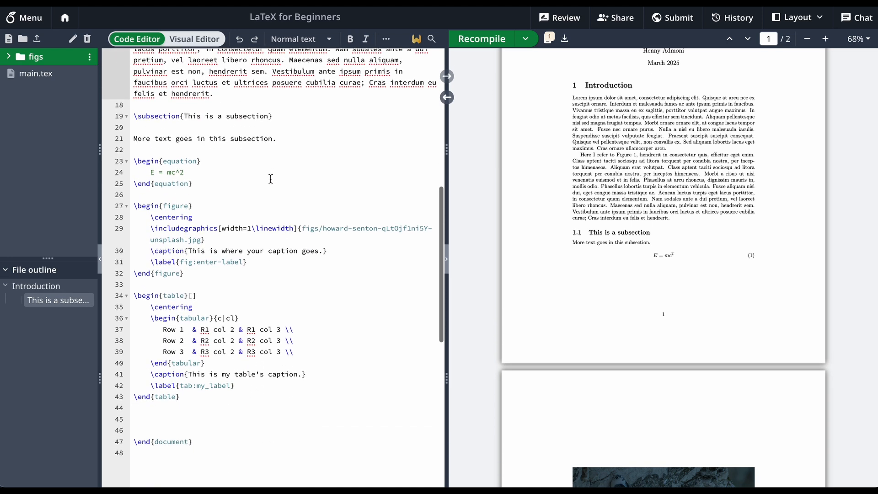
pyautogui.moveTo(193, 274); pyautogui.dragTo(114, 201)
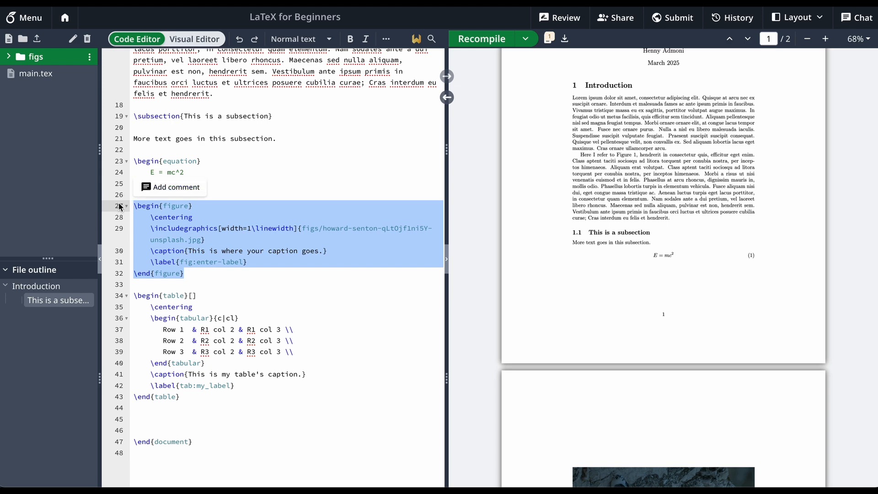
pyautogui.click(199, 273)
pyautogui.press('Return')
pyautogui.press('Return')
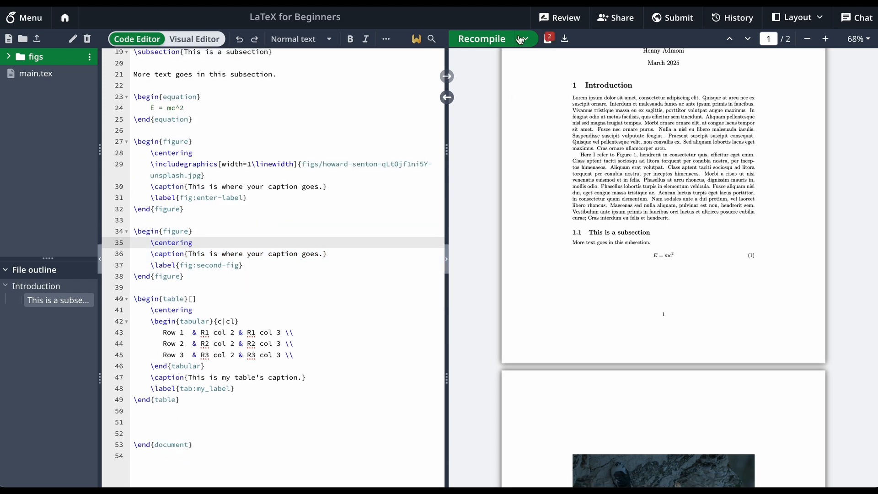
pyautogui.click(488, 40)
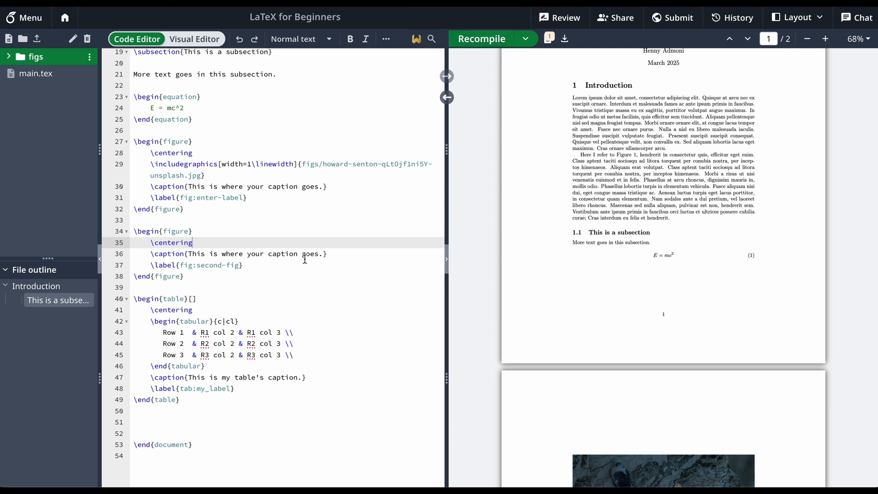
pyautogui.scroll(-6, 631, 199)
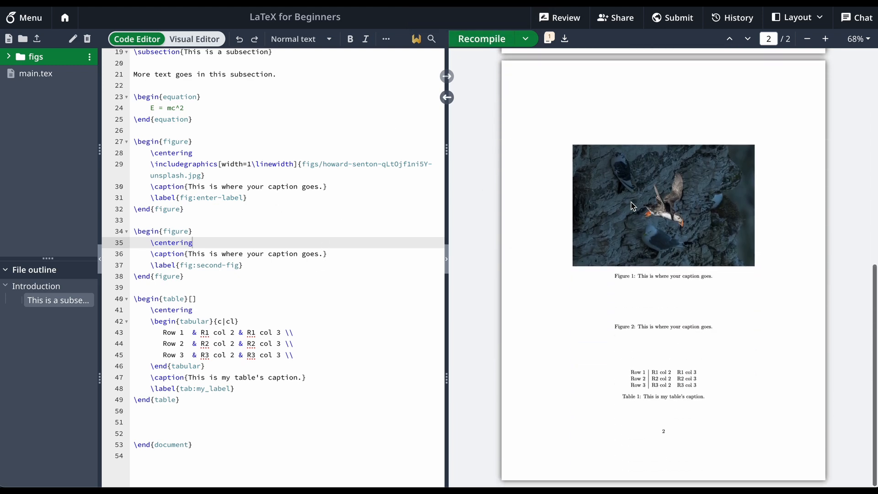
pyautogui.scroll(8, 668, 328)
pyautogui.scroll(1, 667, 327)
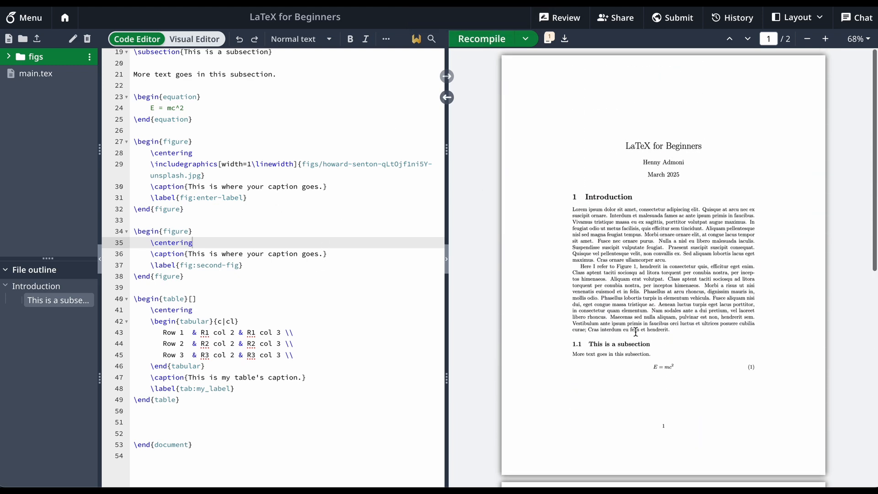
# Change the paragraph's \ref keyword to fig:second-fig, recompile, and check the figure reference in the PDF
pyautogui.scroll(1, 246, 348)
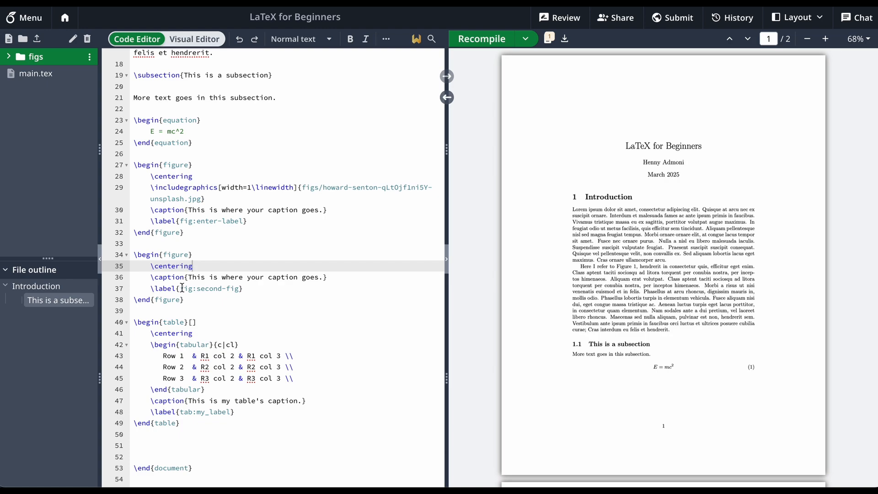
pyautogui.moveTo(182, 287); pyautogui.dragTo(238, 288)
pyautogui.hotkey('ctrl', 'c')
pyautogui.scroll(3, 239, 289)
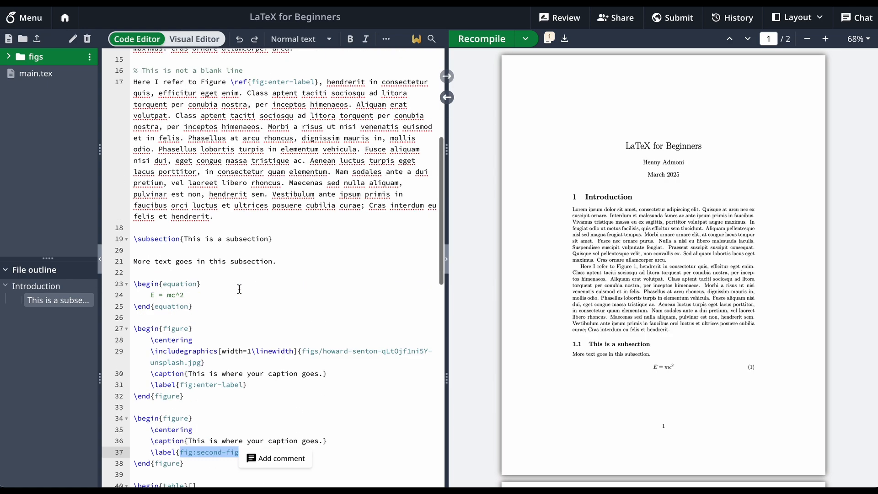
pyautogui.scroll(3, 239, 289)
pyautogui.scroll(-1, 249, 281)
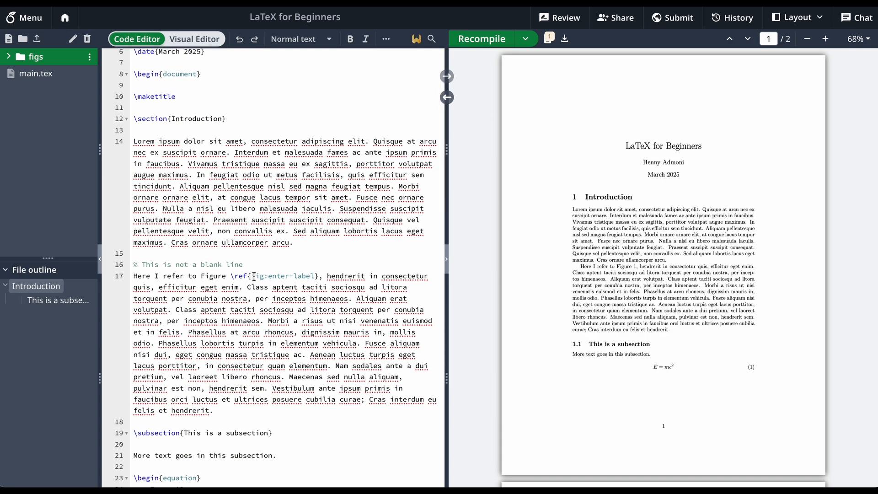
pyautogui.moveTo(253, 277); pyautogui.dragTo(314, 277)
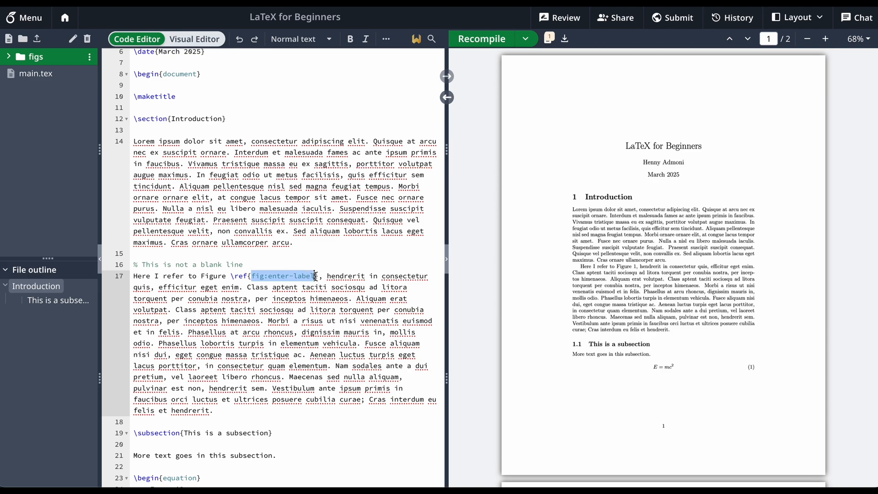
pyautogui.hotkey('ctrl', 'v')
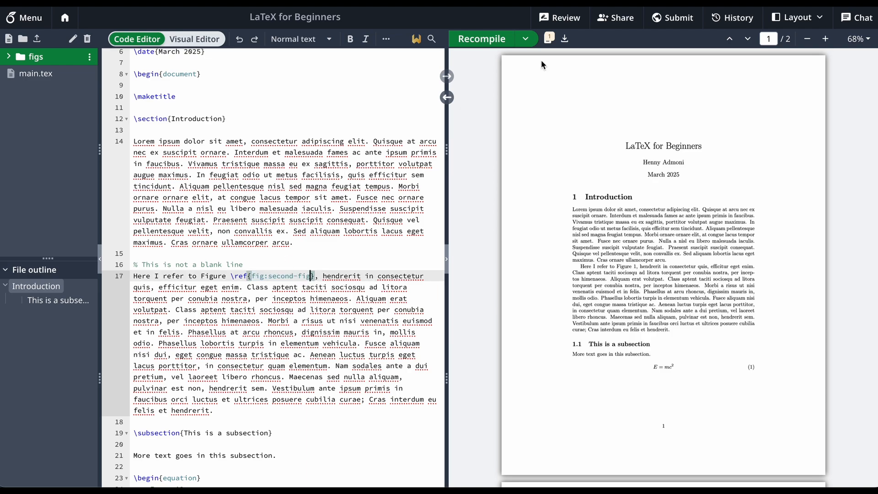
pyautogui.click(485, 40)
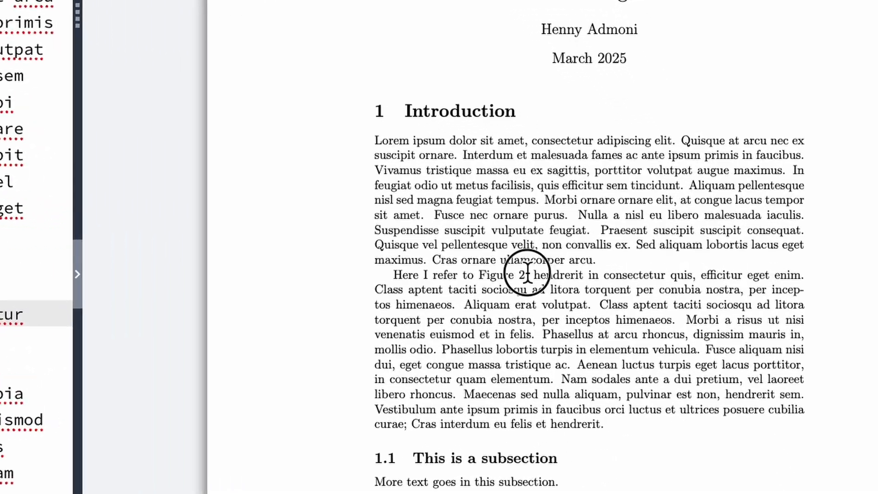
pyautogui.moveTo(637, 266); pyautogui.dragTo(615, 265)
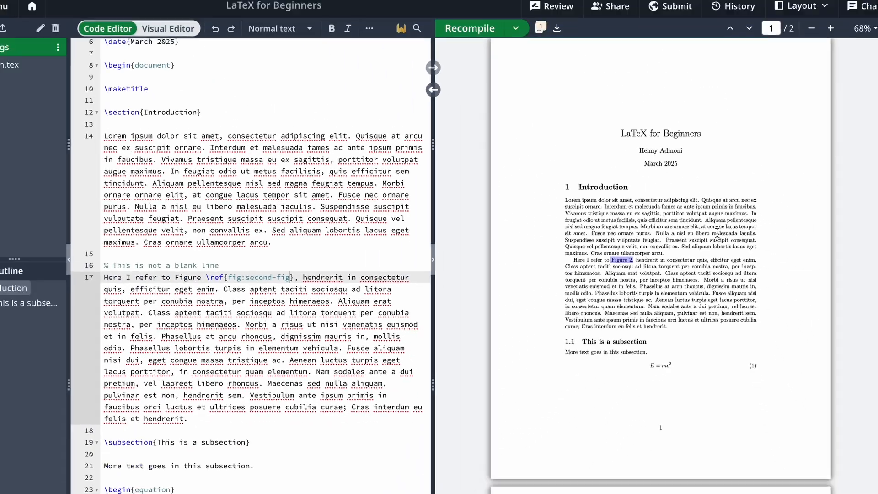
# Examine the subsection in the PDF and the "Figure \ref{fig:second-fig}" reference in the second Introduction paragraph of the source
pyautogui.scroll(-10, 645, 245)
pyautogui.moveTo(619, 341); pyautogui.dragTo(707, 339)
pyautogui.click(707, 338)
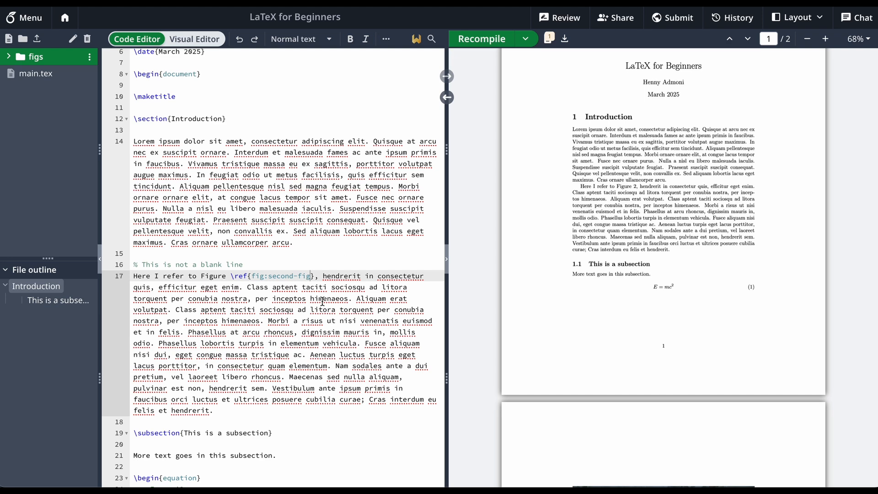
pyautogui.scroll(-4, 307, 278)
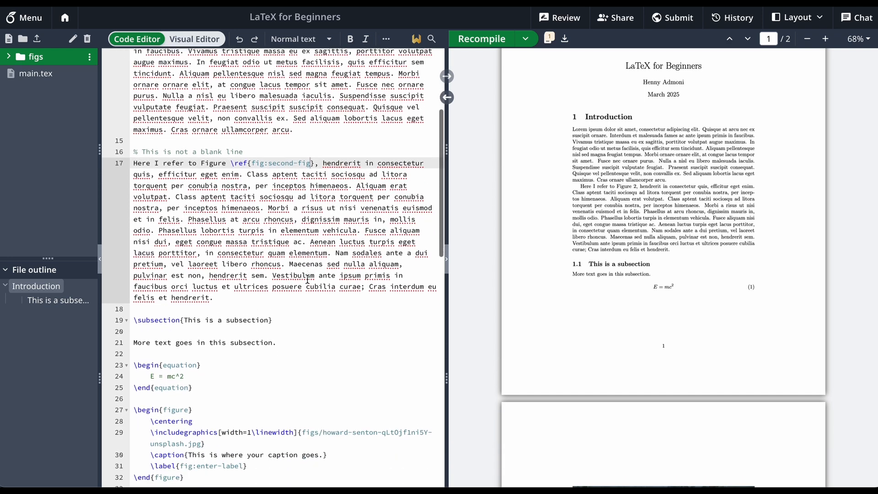
pyautogui.scroll(-1, 307, 278)
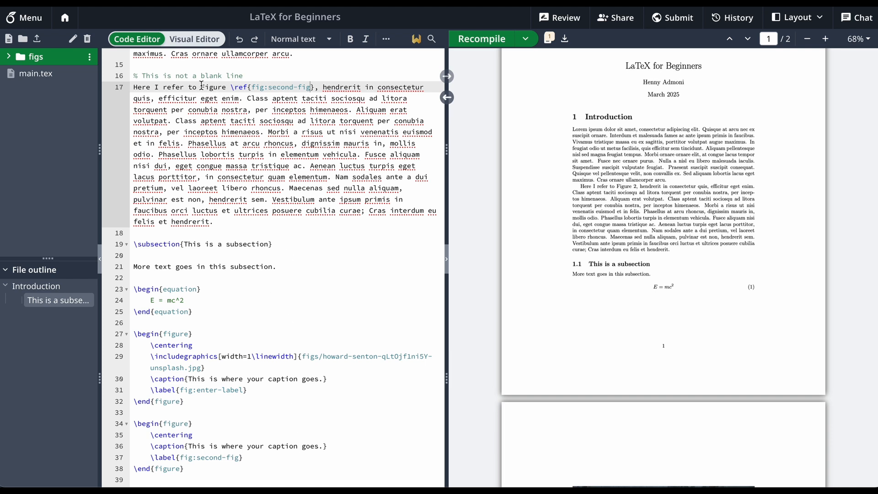
pyautogui.moveTo(201, 86); pyautogui.dragTo(314, 87)
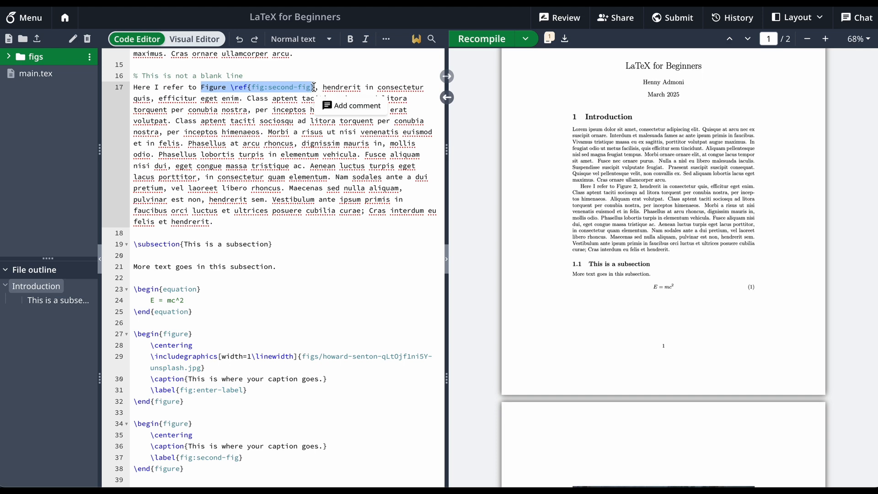
pyautogui.click(301, 87)
# Add a \bibliographystyle command with the plain style below the table, before the end of the document
pyautogui.scroll(-5, 302, 87)
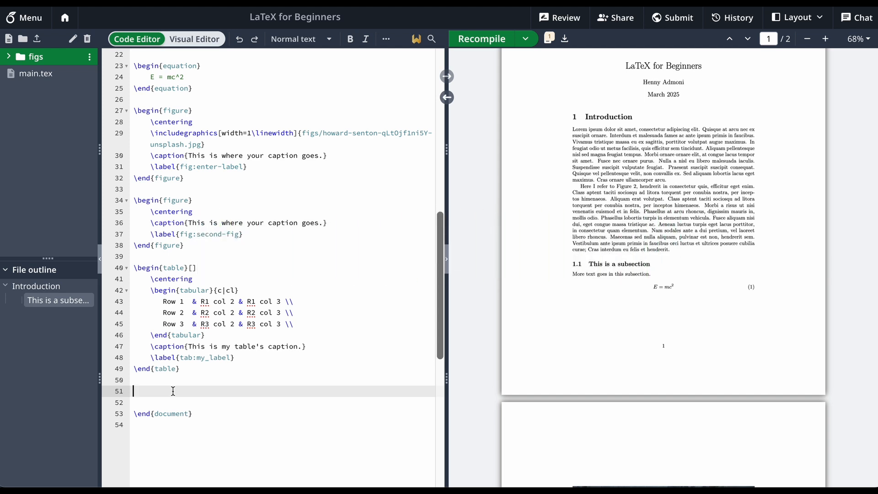
pyautogui.scroll(2, 580, 267)
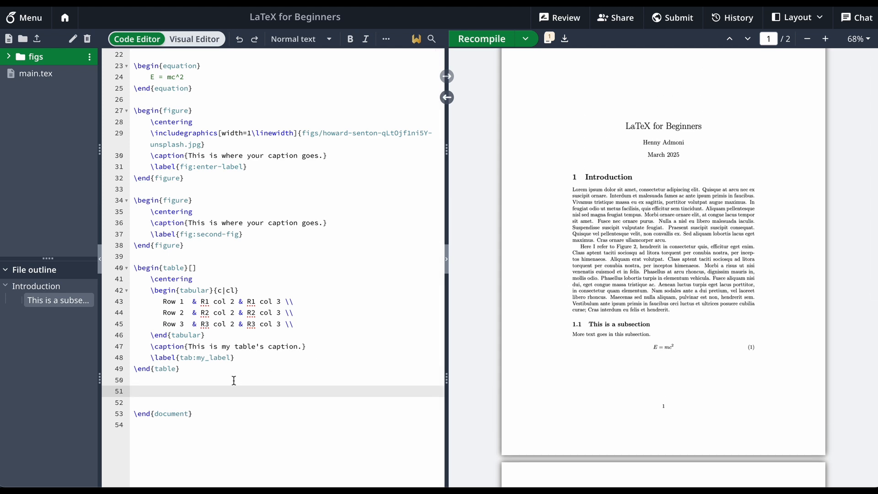
pyautogui.write('\\')
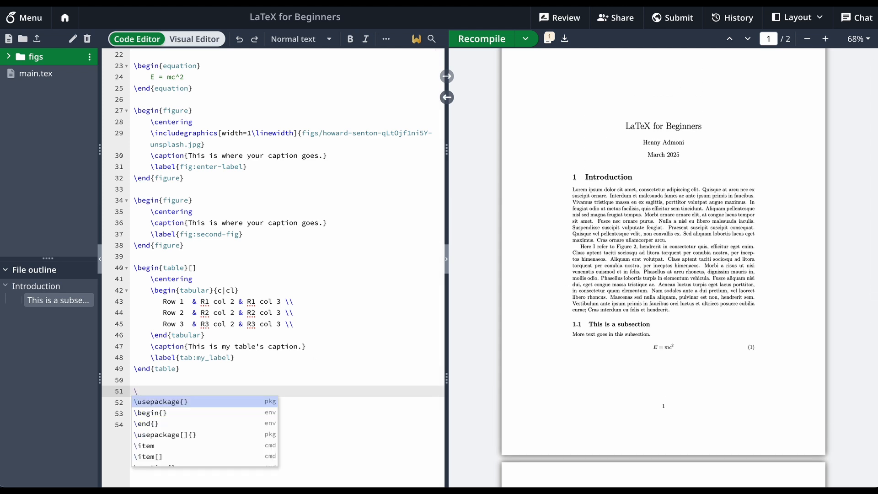
pyautogui.write('biblio')
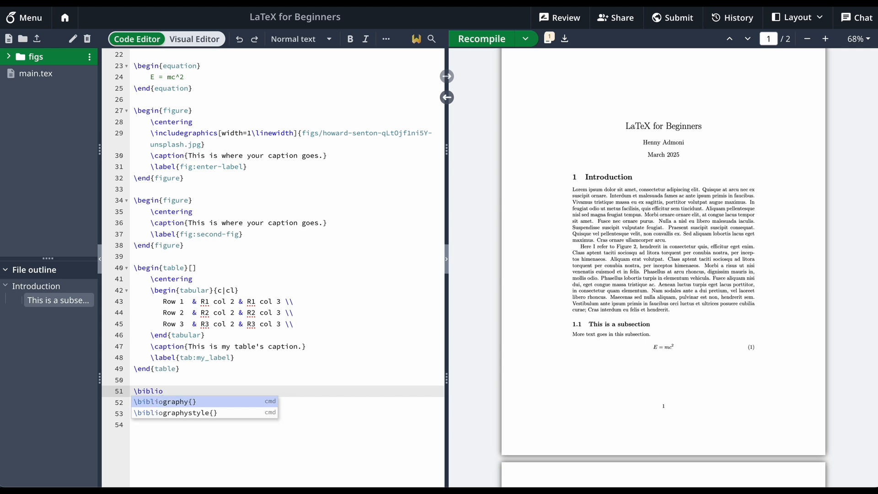
pyautogui.press('Down')
pyautogui.press('Return')
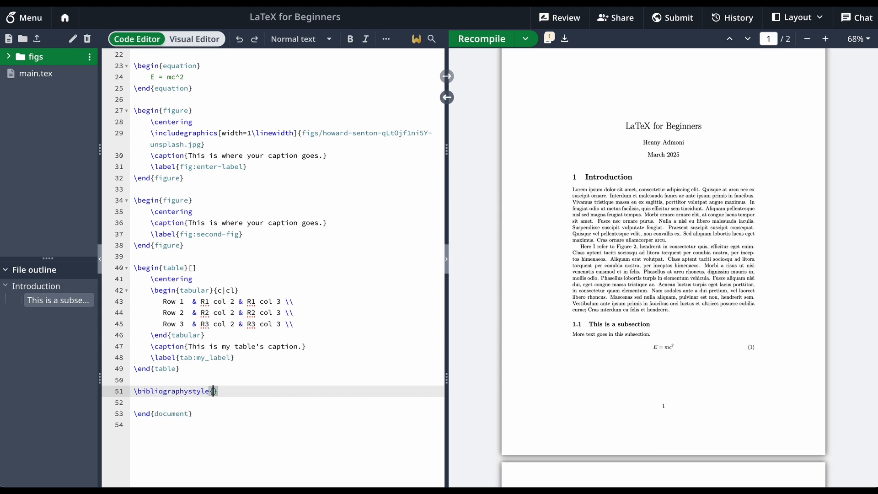
pyautogui.write('plain')
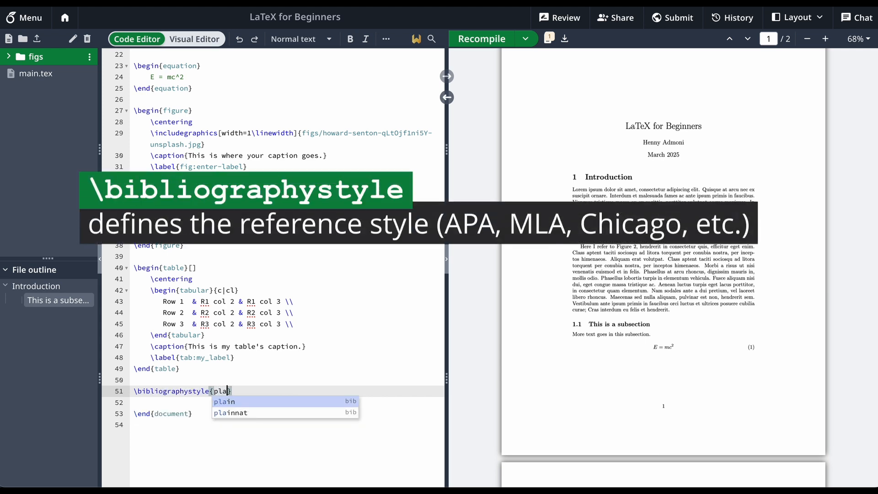
pyautogui.click(252, 389)
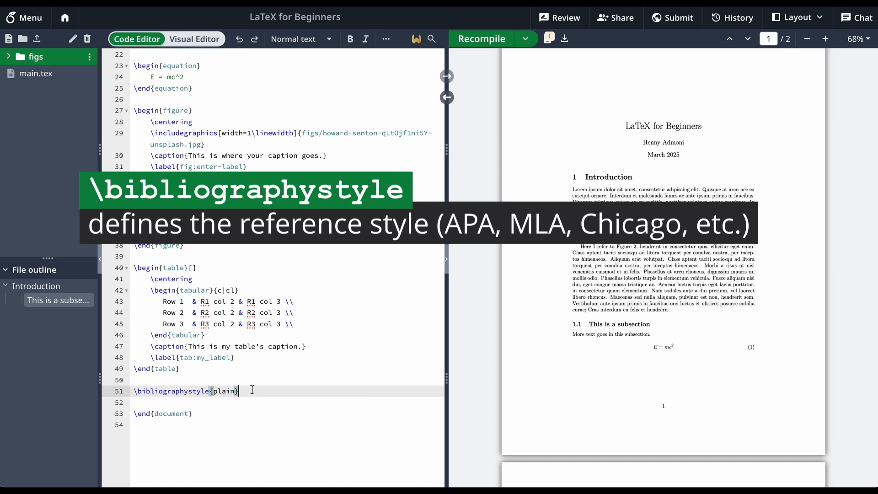
# Add \bibliography{biblio} on a new line directly below the bibliography style command
pyautogui.press('Return')
pyautogui.write('\\')
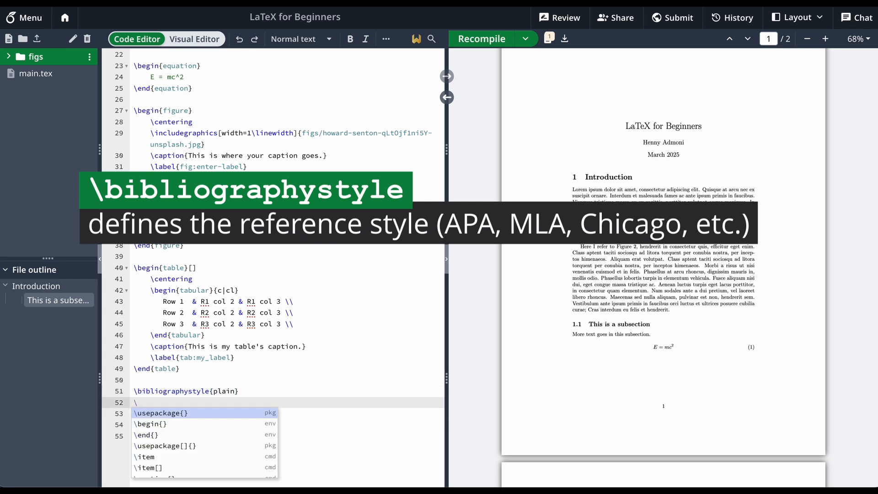
pyautogui.write('biblio')
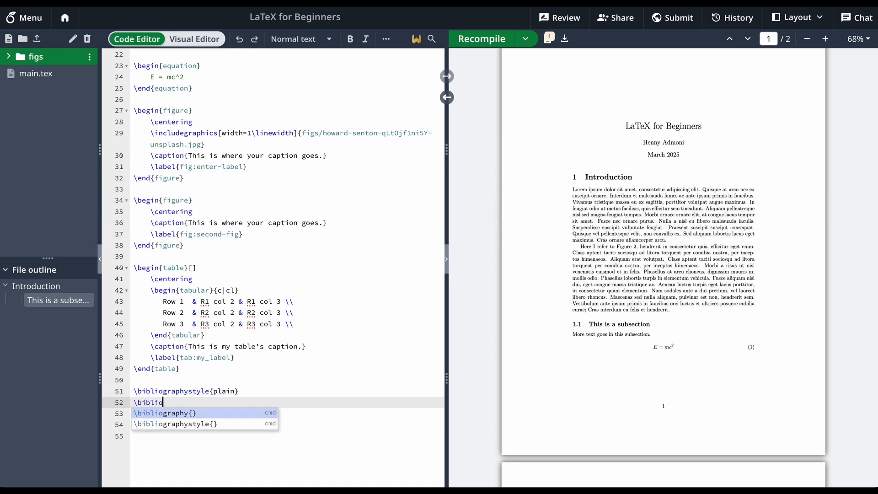
pyautogui.press('Return')
pyautogui.write('biblio')
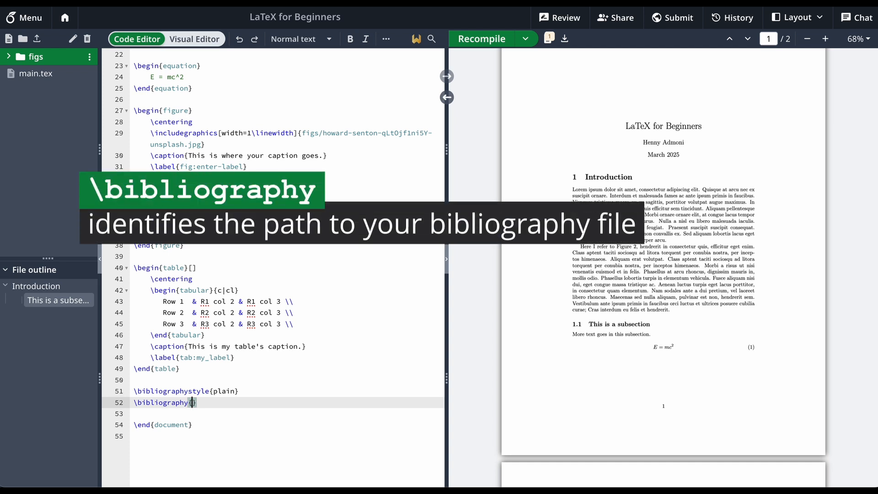
pyautogui.click(246, 402)
# Create the file biblio.bib in the project's root folder and paste the copied book, article and inproceedings BibTeX entries into it
pyautogui.click(32, 142)
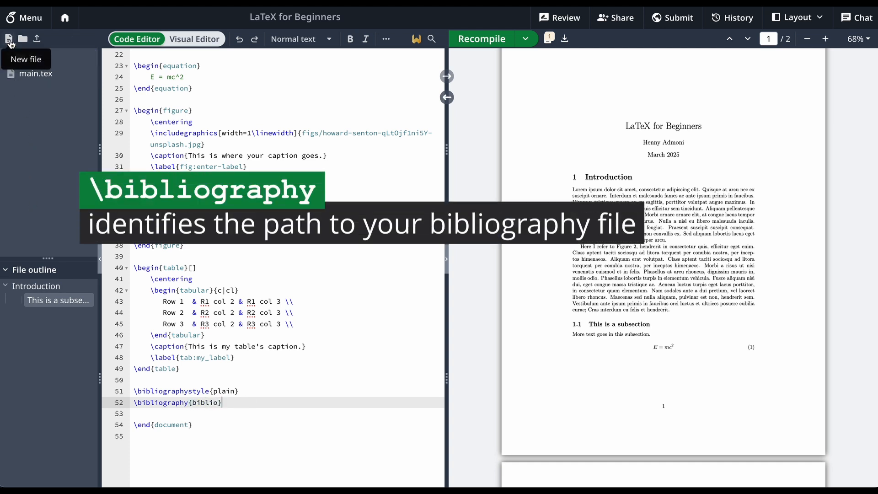
pyautogui.click(10, 41)
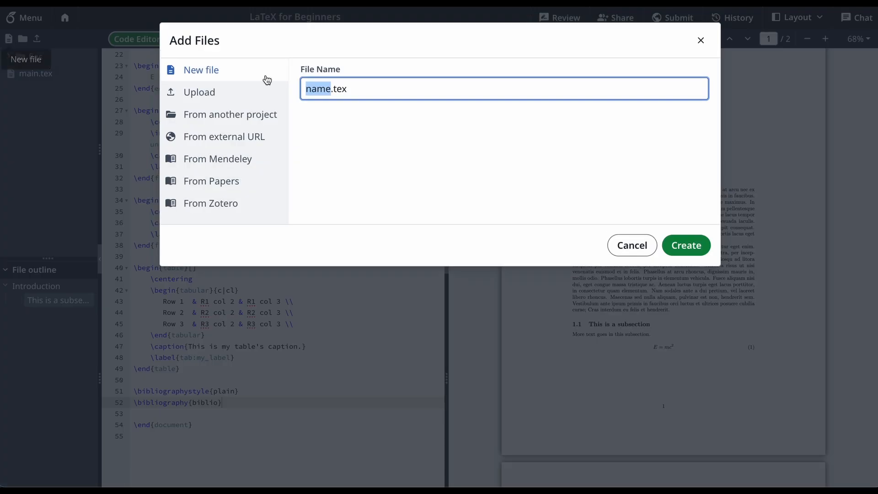
pyautogui.write('biblio')
pyautogui.doubleClick(337, 87)
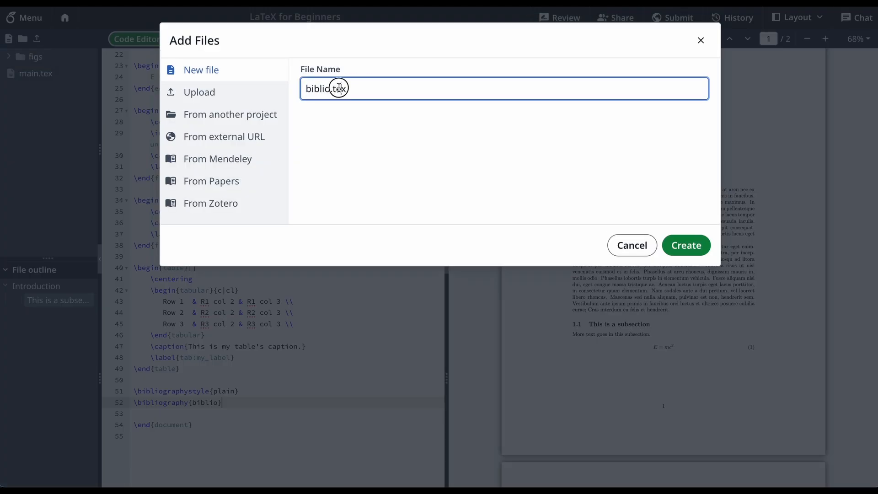
pyautogui.write('bib')
pyautogui.click(689, 246)
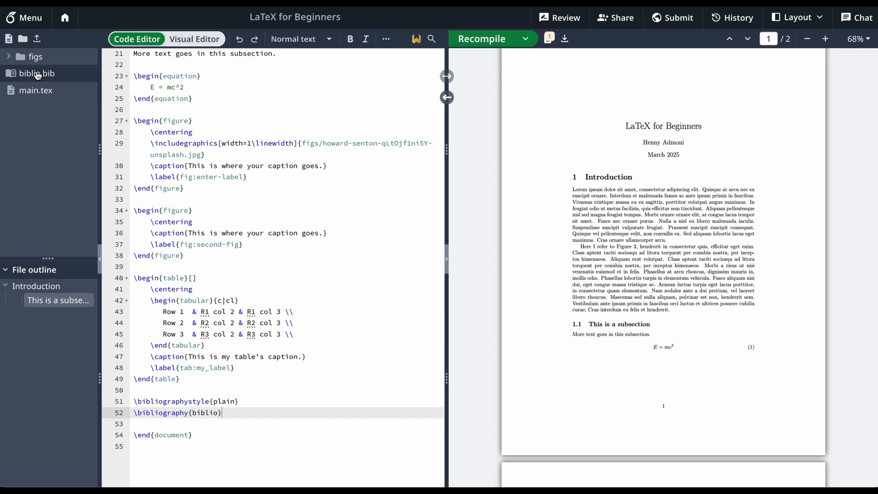
pyautogui.click(44, 75)
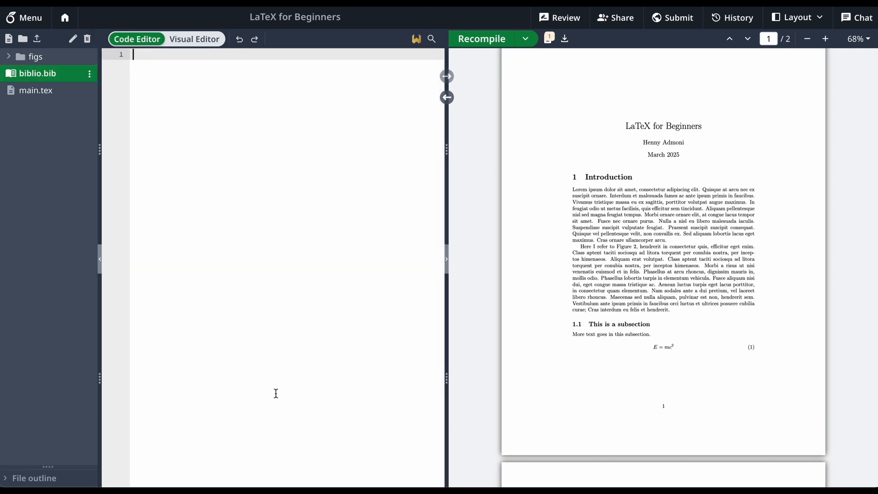
pyautogui.write('@book{latex2e,   author = {Leslie Lamport},   year = {1994},   title = {{\\LaTeX}: a Document Preparation System},   publisher = {Addison Wesley},   address = {Massachusetts},   edition = {2} }  @article{knuth:1984,   title={Literate Programming},   author={Donald E. Knuth},   journal={The Computer Journal},   volume={27},   number={2},   pages={97--111},   year={1984},   publisher={Oxford University Press} }  @inproceedings{lesk:1977,   title={Computer Typesetting of Technical Journals on {UNIX}},   author={Michael Lesk and Brian Kernighan},   booktitle={Proceedings of American Federation of              Information Processing Societies: 1977              National Computer Conference},   pages={879--888},   year={1977},   address={Dallas, Texas} }')
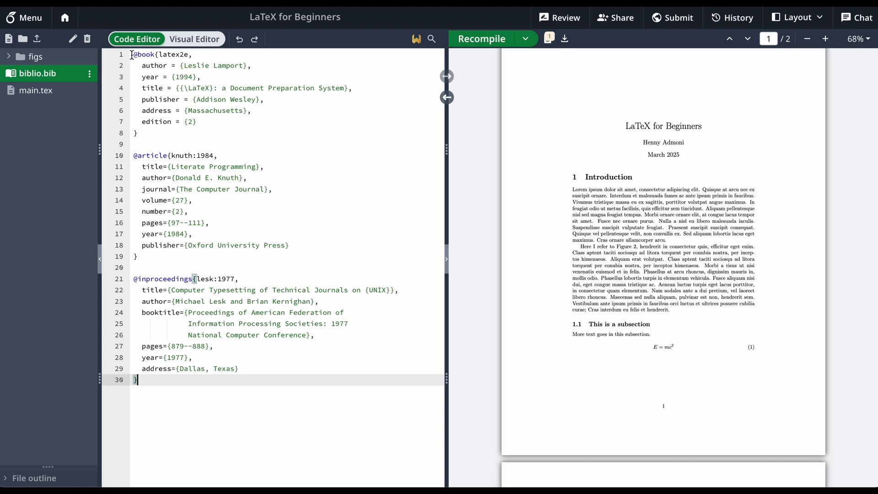
pyautogui.moveTo(133, 54); pyautogui.dragTo(139, 133)
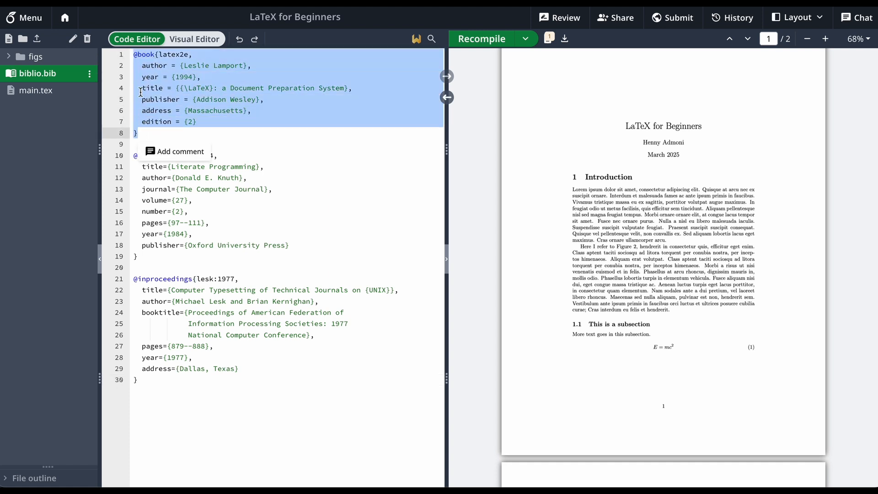
pyautogui.click(134, 54)
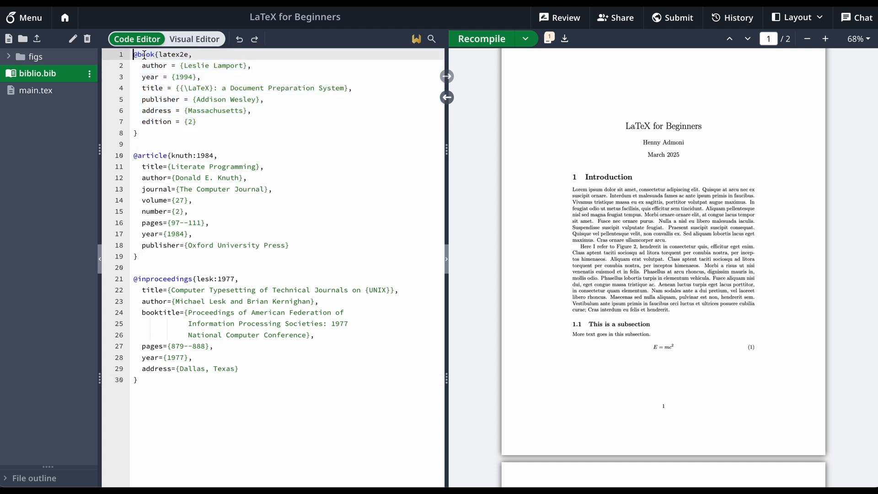
pyautogui.moveTo(134, 54); pyautogui.dragTo(152, 54)
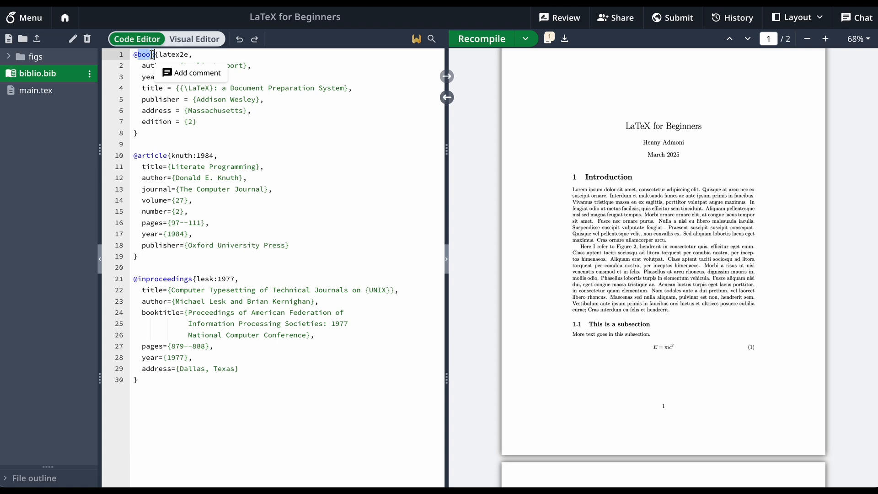
pyautogui.click(151, 54)
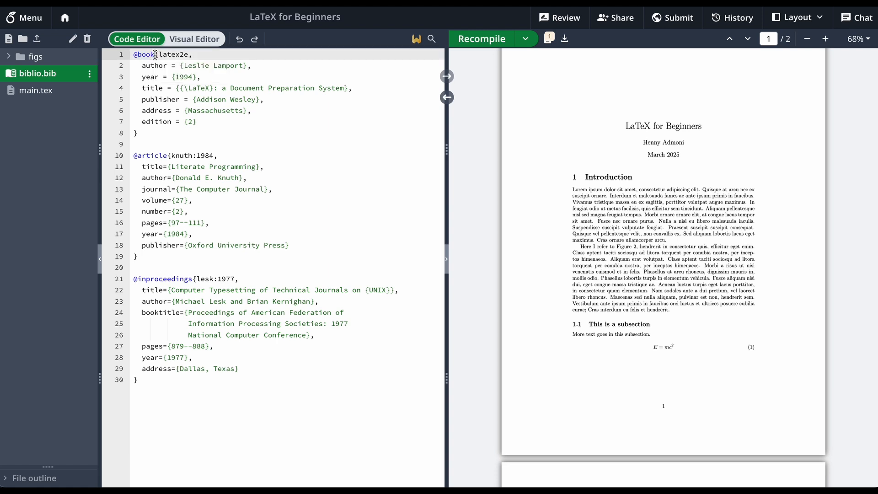
pyautogui.moveTo(155, 55); pyautogui.dragTo(137, 133)
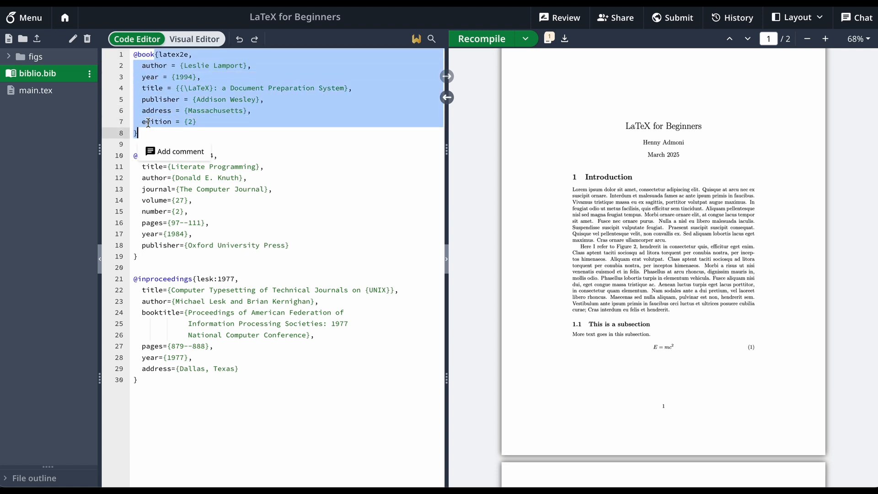
pyautogui.click(175, 76)
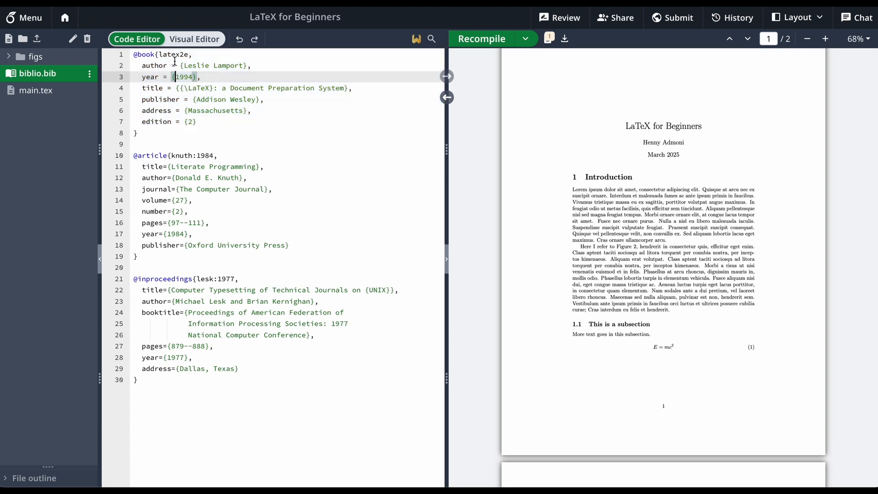
pyautogui.click(205, 120)
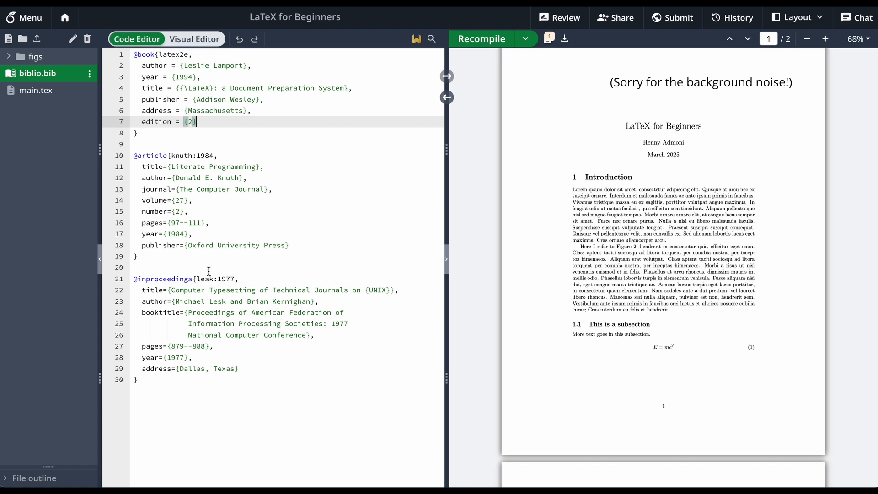
pyautogui.click(144, 134)
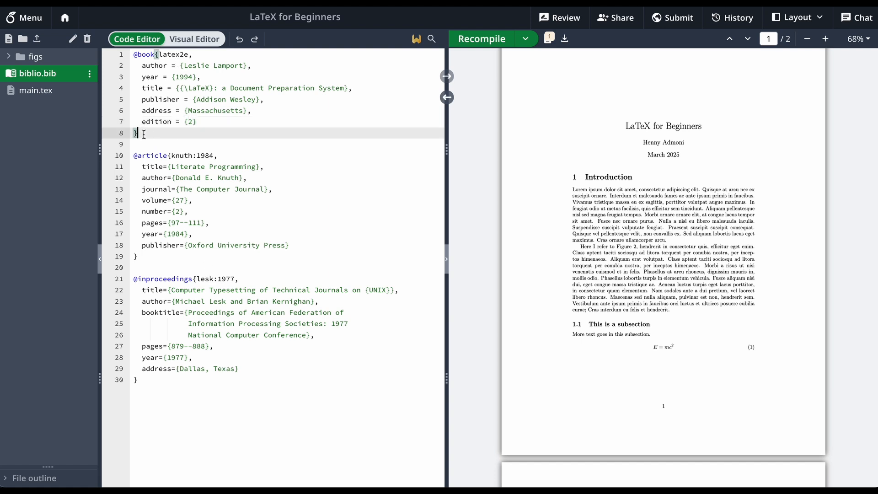
pyautogui.moveTo(159, 54); pyautogui.dragTo(188, 54)
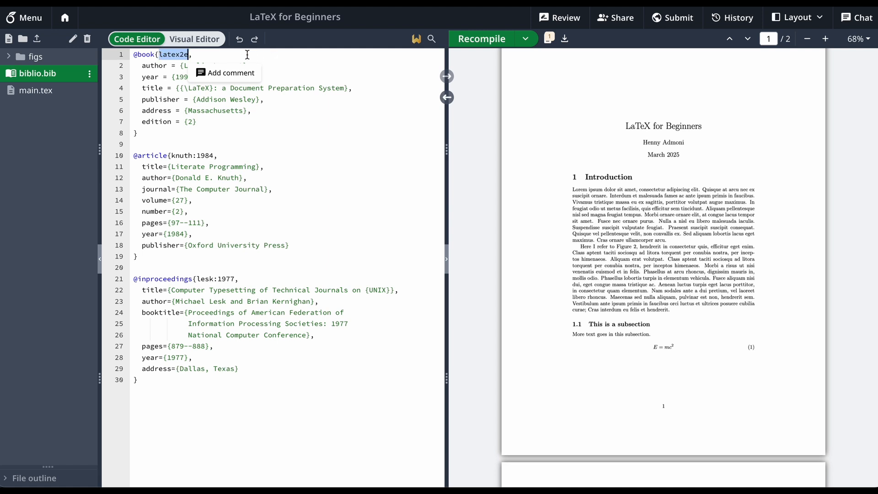
# In main.tex, insert \cite{latex2e} after "Lorem ipsum dolor sit amet" in the first sentence of the Introduction section
pyautogui.click(49, 93)
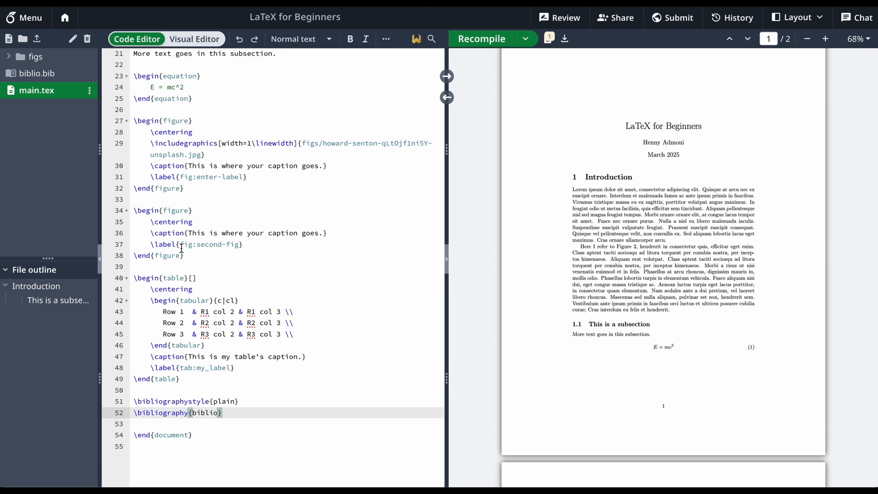
pyautogui.scroll(2, 231, 247)
pyautogui.scroll(6, 232, 248)
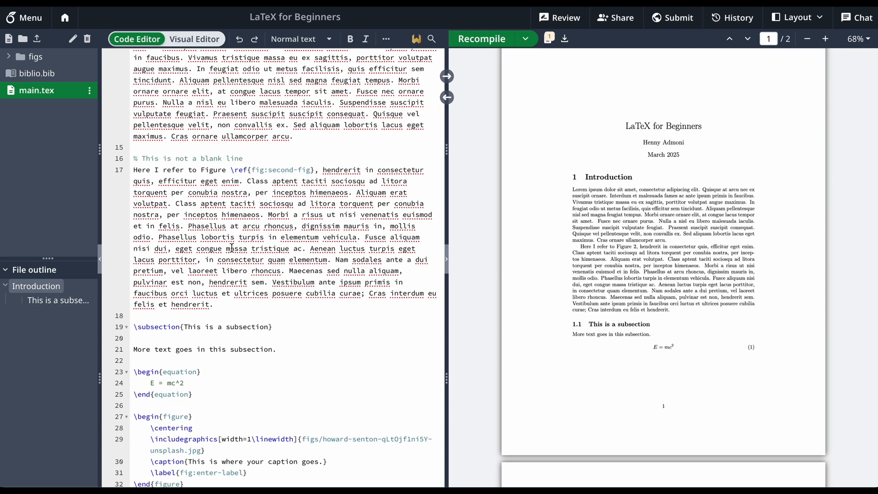
pyautogui.scroll(1, 231, 248)
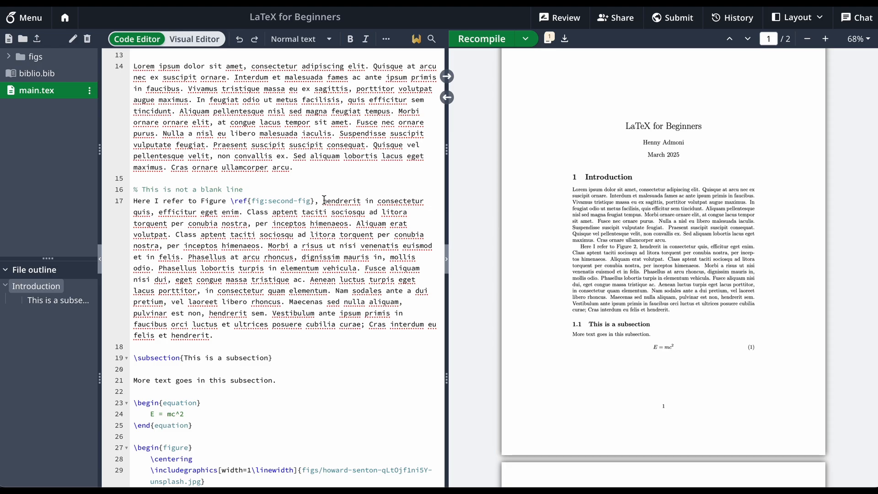
pyautogui.scroll(2, 270, 142)
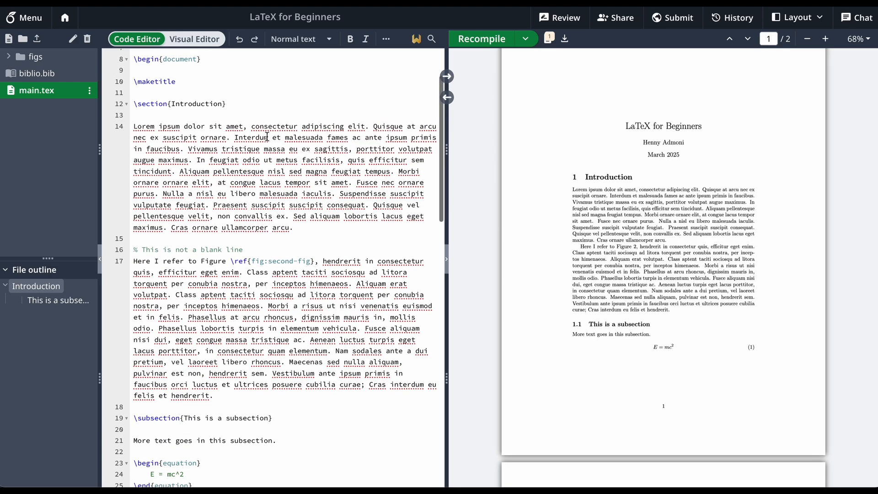
pyautogui.click(243, 126)
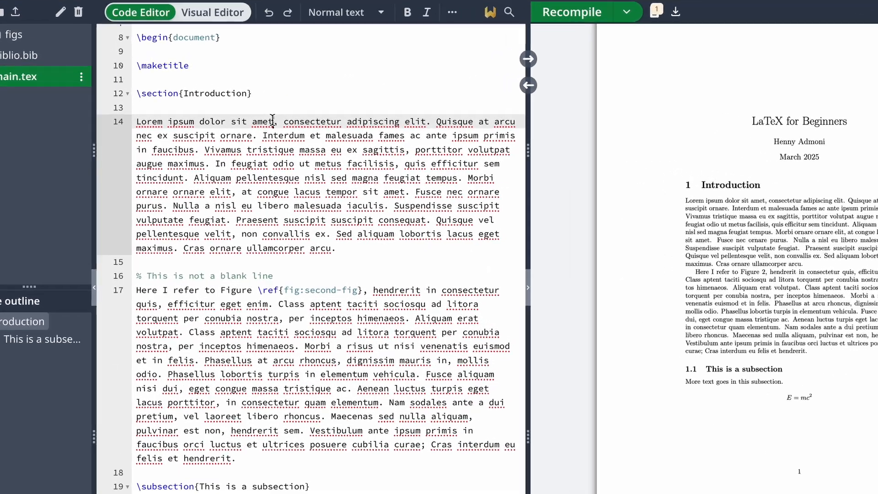
pyautogui.write('\\')
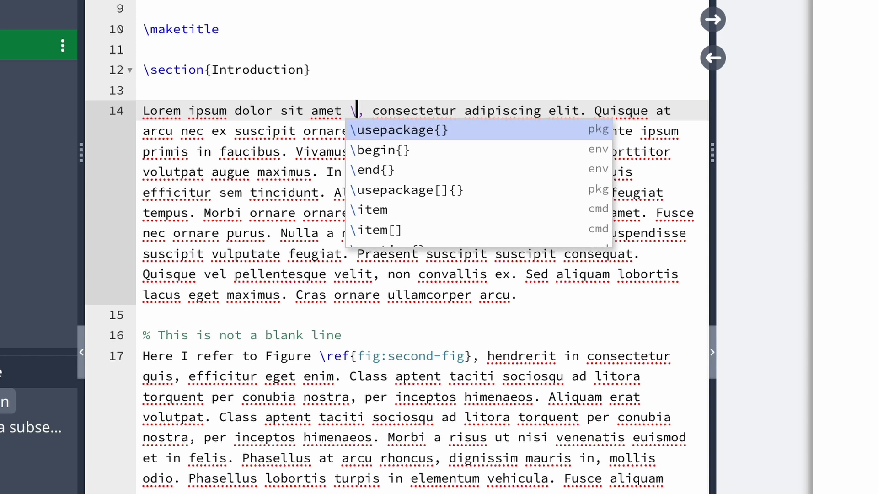
pyautogui.write('cite{')
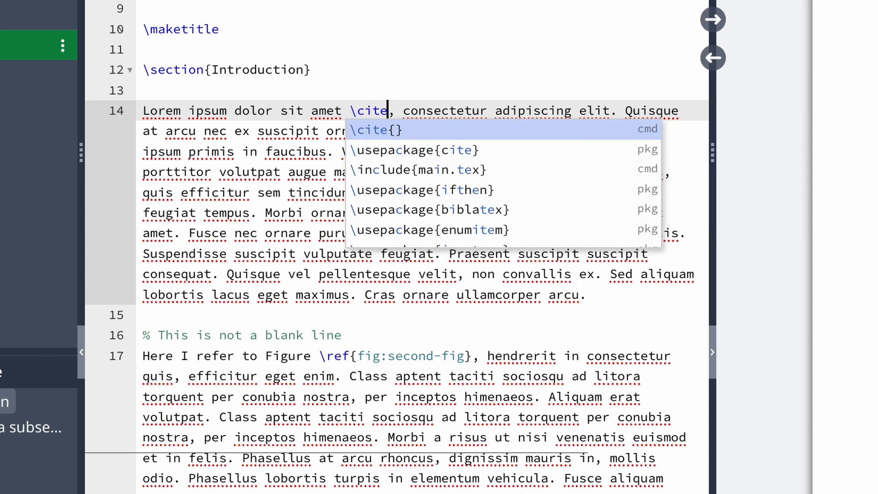
pyautogui.press('Down')
pyautogui.press('Return')
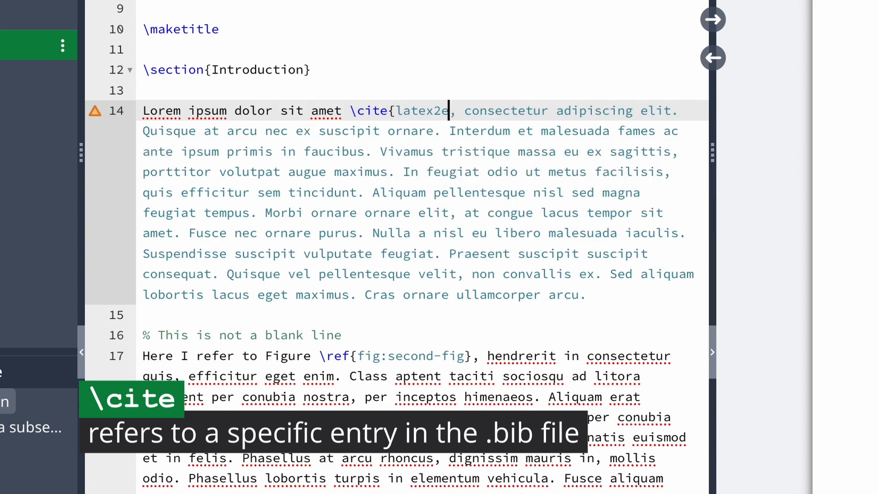
pyautogui.write('}')
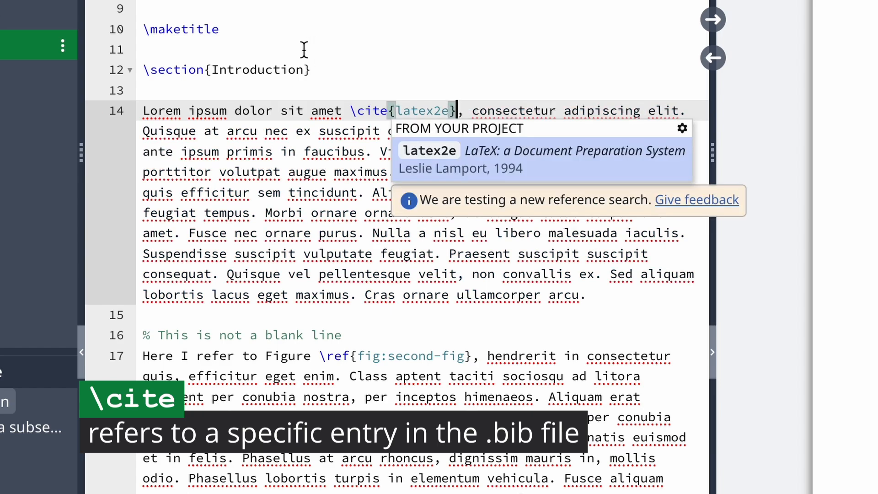
pyautogui.click(436, 104)
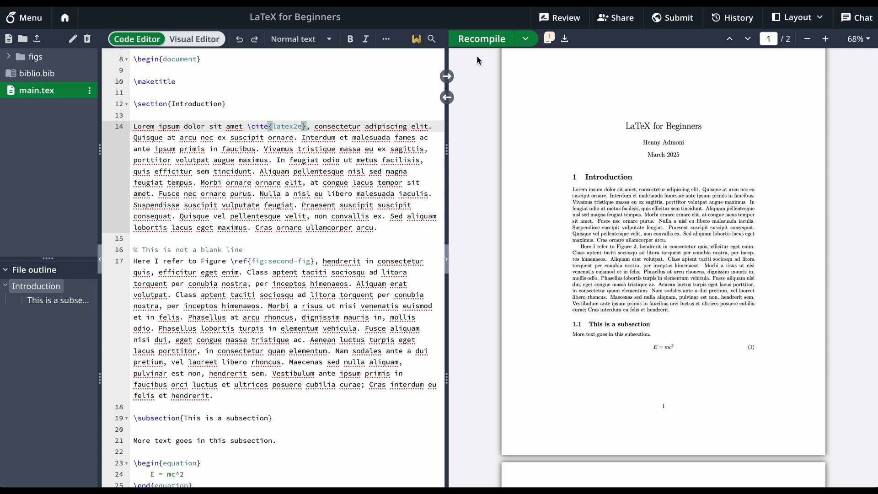
# Recompile the PDF and check the in-text citation in the Introduction against its entry in the References section
pyautogui.click(488, 39)
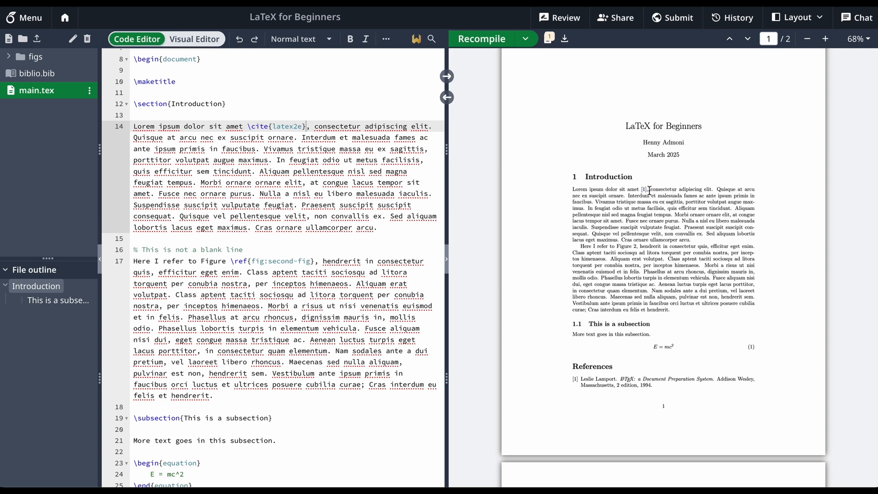
pyautogui.scroll(-2, 649, 190)
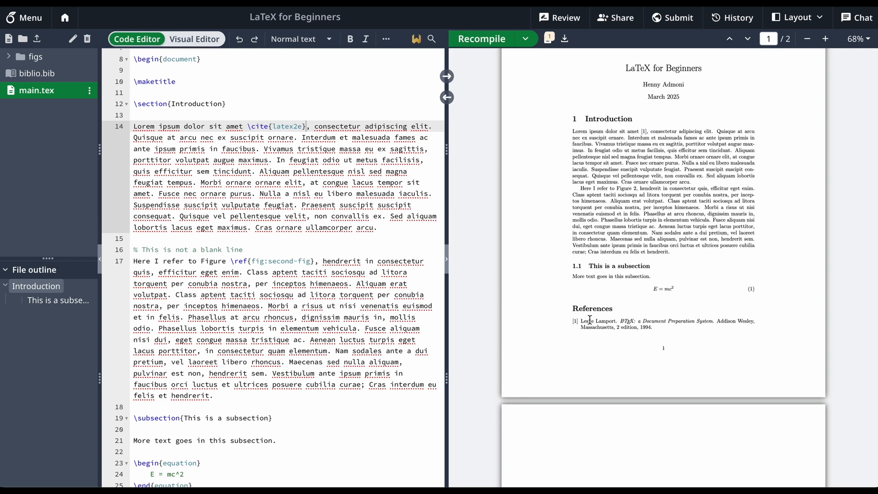
pyautogui.scroll(-5, 590, 319)
pyautogui.doubleClick(623, 182)
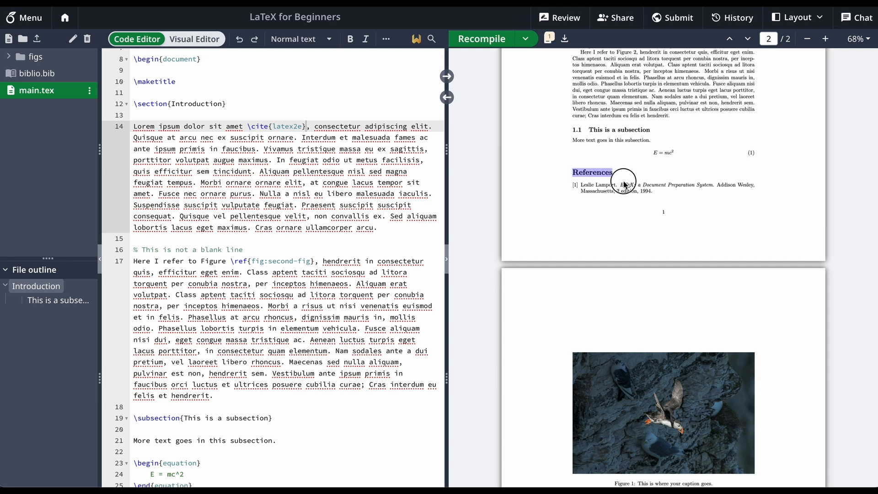
pyautogui.moveTo(624, 182); pyautogui.dragTo(668, 195)
pyautogui.click(666, 191)
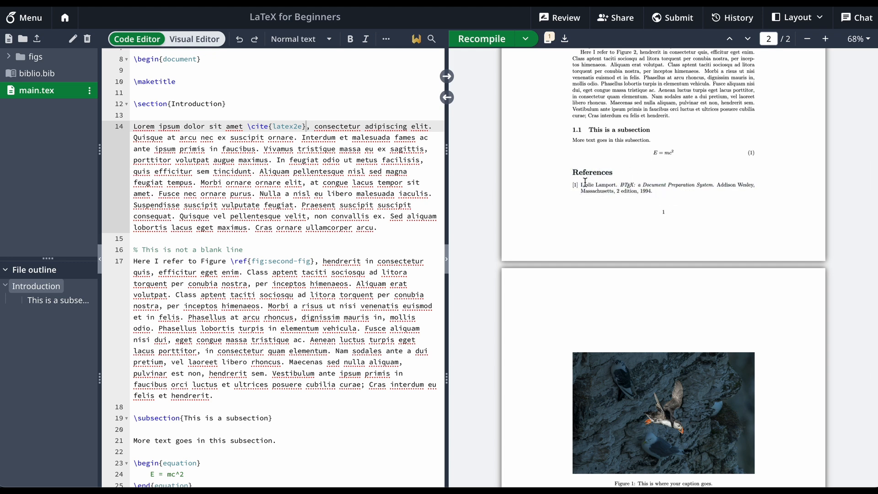
pyautogui.scroll(3, 595, 207)
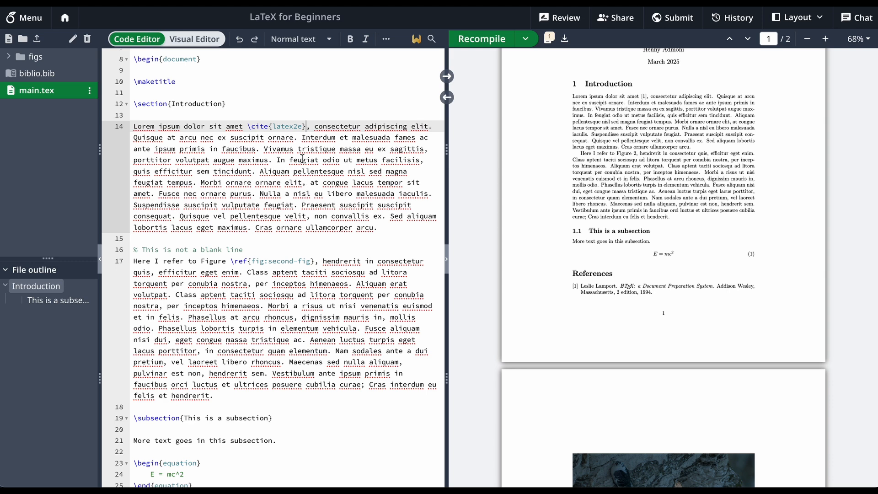
pyautogui.click(48, 77)
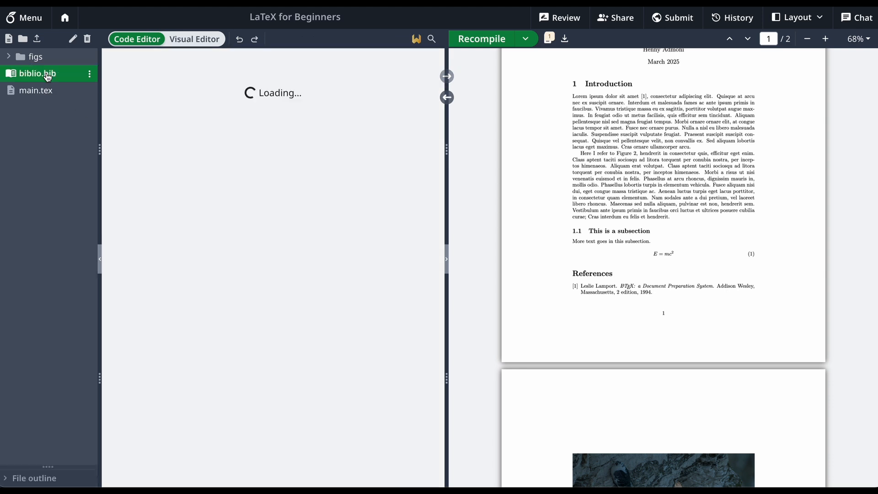
pyautogui.moveTo(171, 155); pyautogui.dragTo(214, 155)
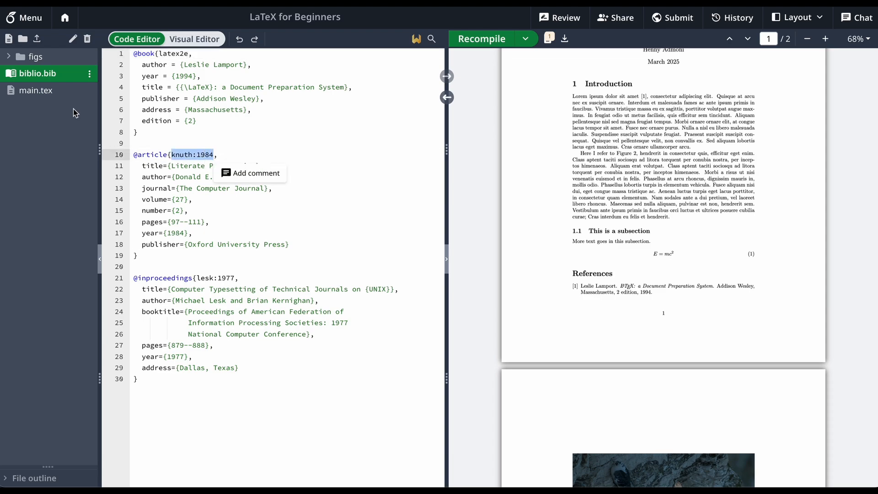
pyautogui.click(59, 90)
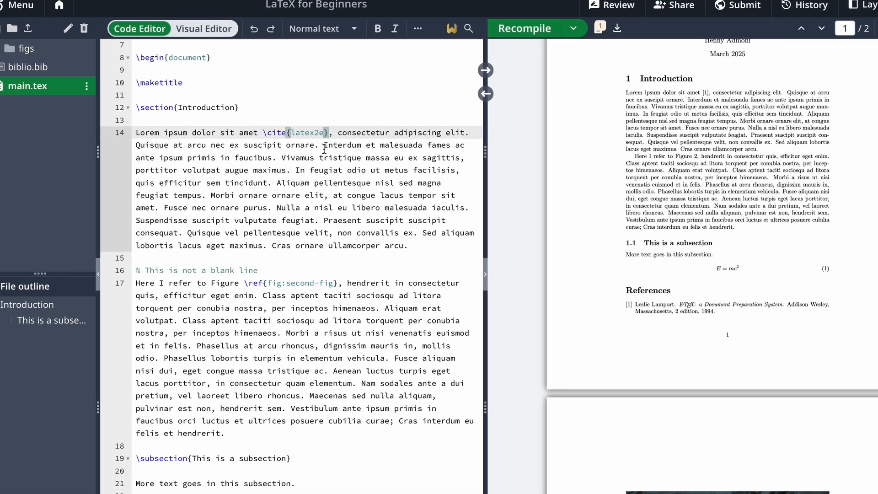
pyautogui.write(',')
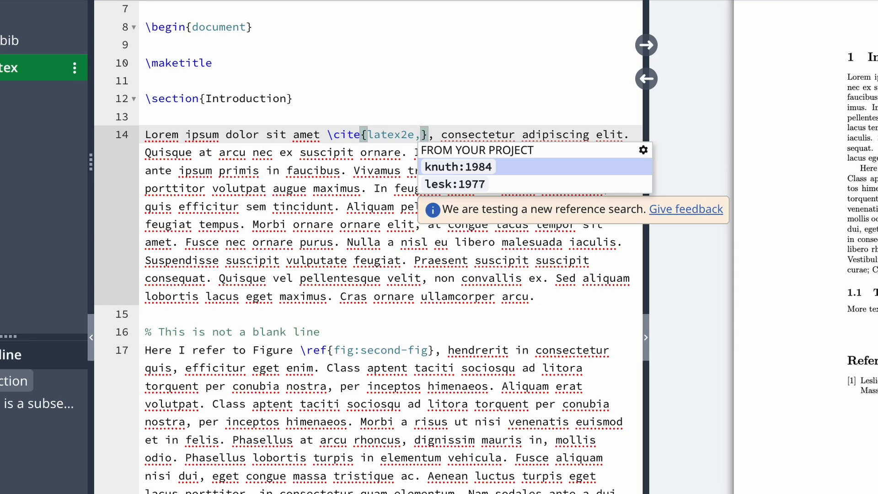
pyautogui.press('Return')
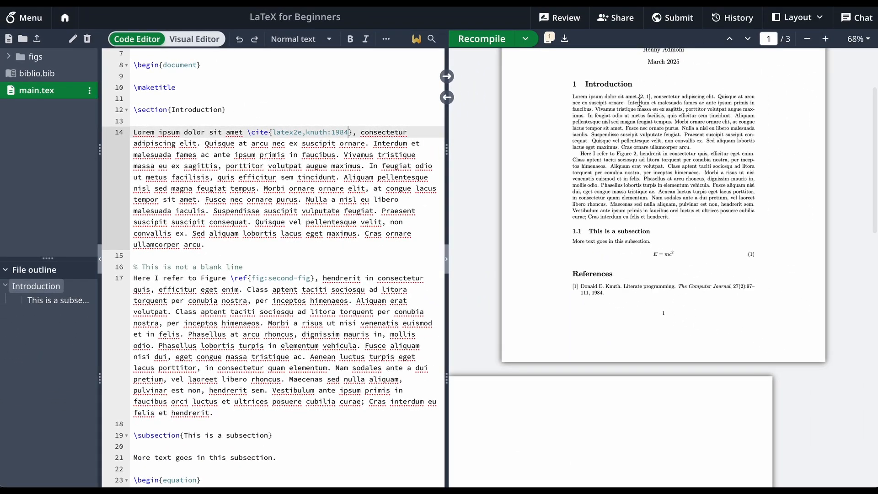
pyautogui.scroll(4, 639, 103)
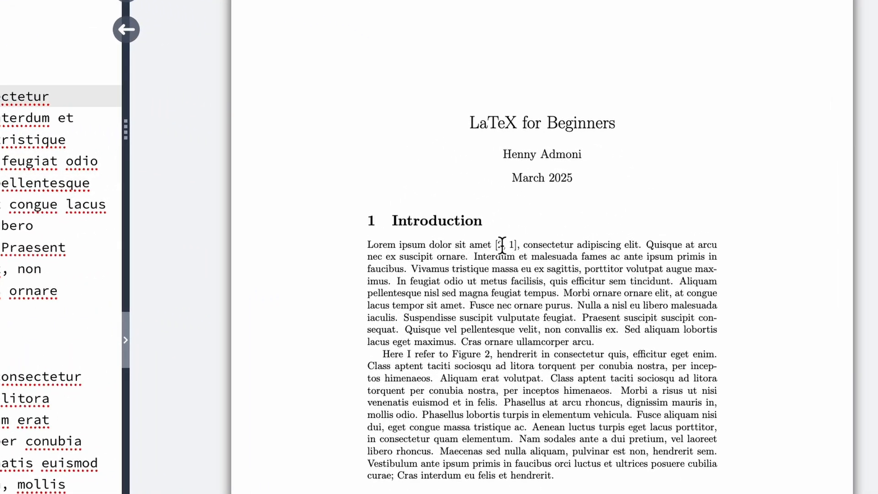
pyautogui.click(499, 245)
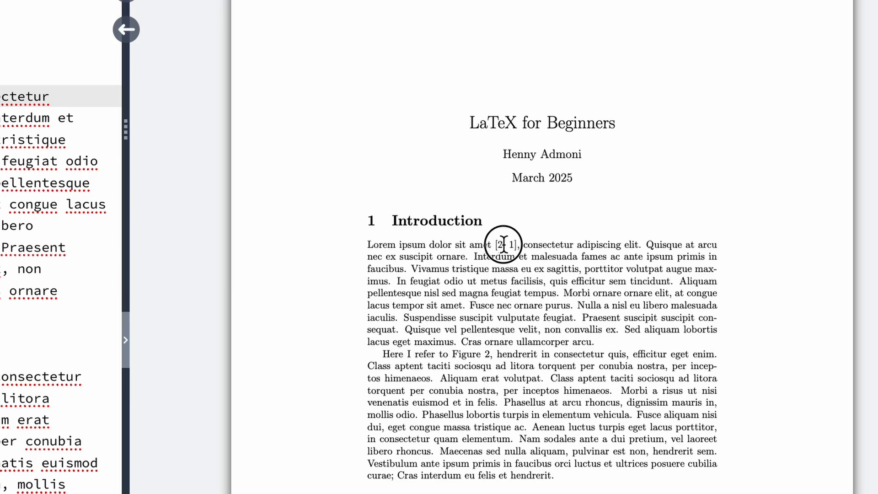
# Comment out everything from the equation through the end of the table in main.tex and recompile the PDF
pyautogui.scroll(-6, 102, 172)
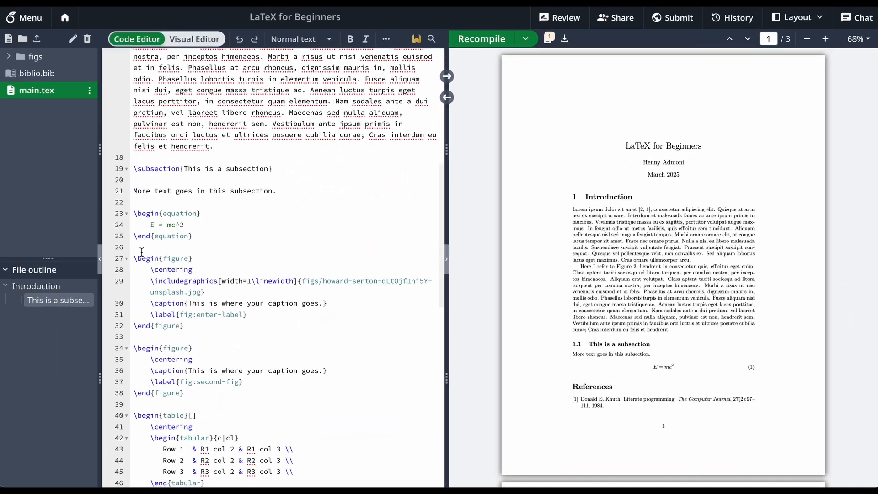
pyautogui.scroll(-5, 255, 261)
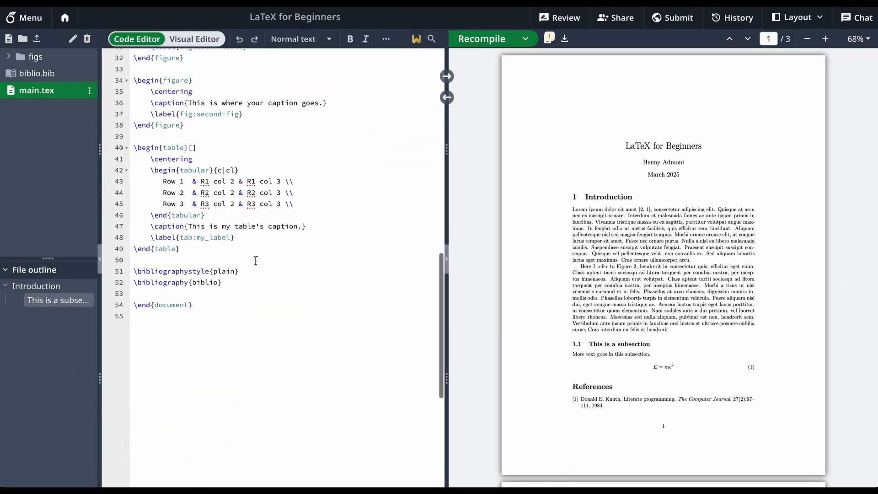
pyautogui.keyDown('shift'); pyautogui.click(241, 247); pyautogui.keyUp('shift')
pyautogui.hotkey('ctrl', '/')
pyautogui.scroll(10, 242, 248)
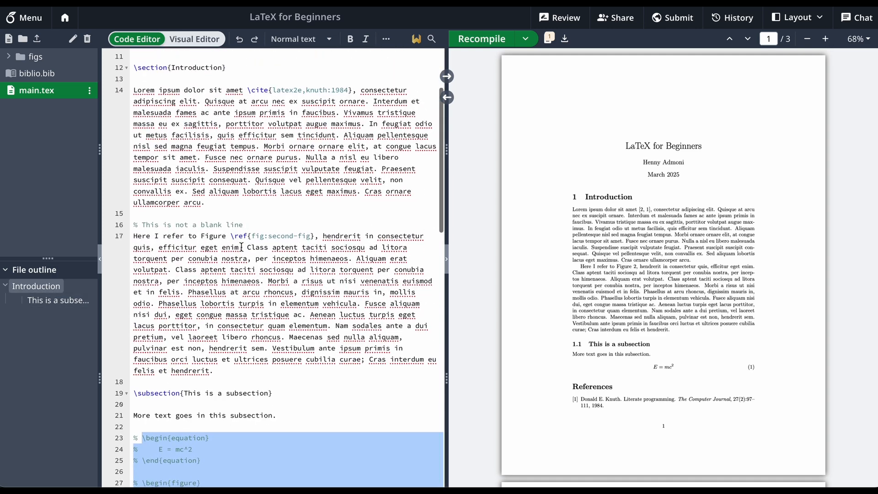
pyautogui.click(303, 198)
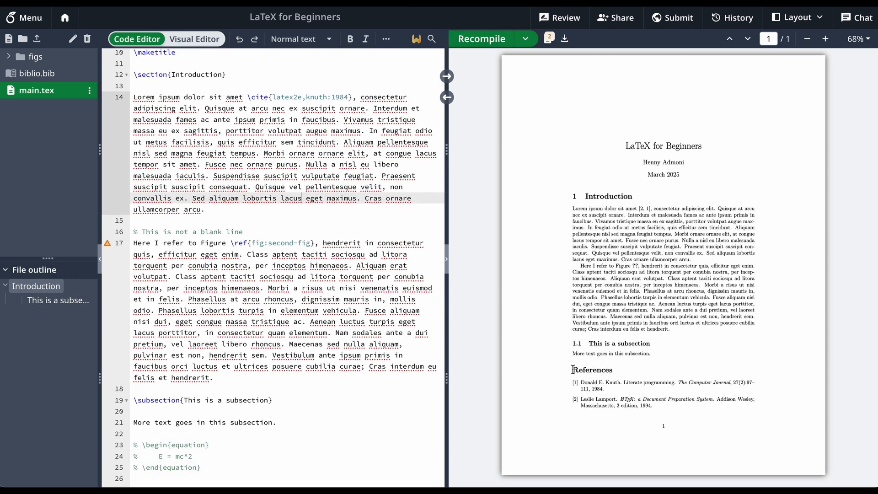
# Compare the entries in the PDF's References section with the citation numbers in the Introduction's first sentence
pyautogui.moveTo(573, 369); pyautogui.dragTo(651, 419)
pyautogui.click(656, 408)
pyautogui.click(641, 210)
# Set the document class on the first line of main.tex to IEEEtran, recompile, and review the layout of the PDF
pyautogui.scroll(3, 271, 269)
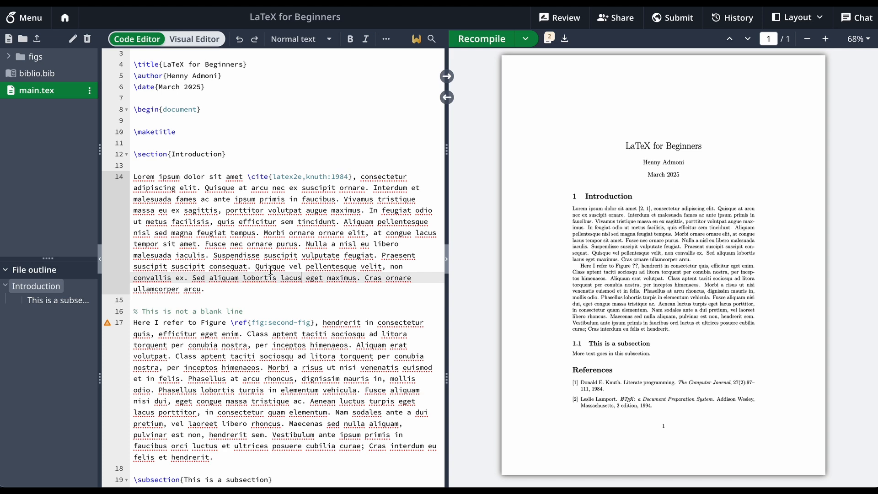
pyautogui.scroll(1, 274, 228)
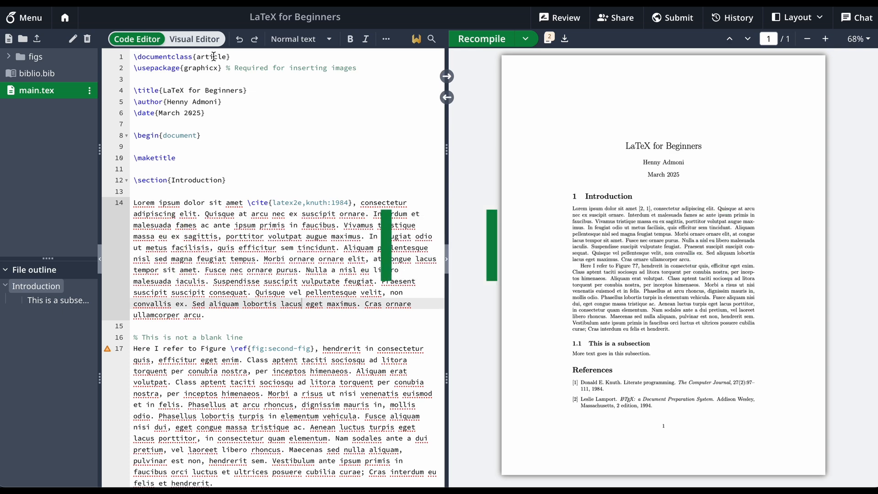
pyautogui.doubleClick(213, 56)
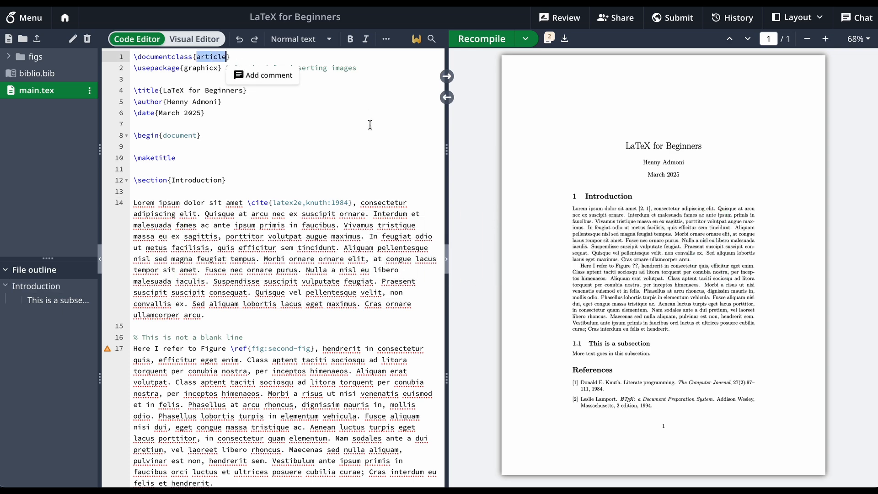
pyautogui.click(314, 55)
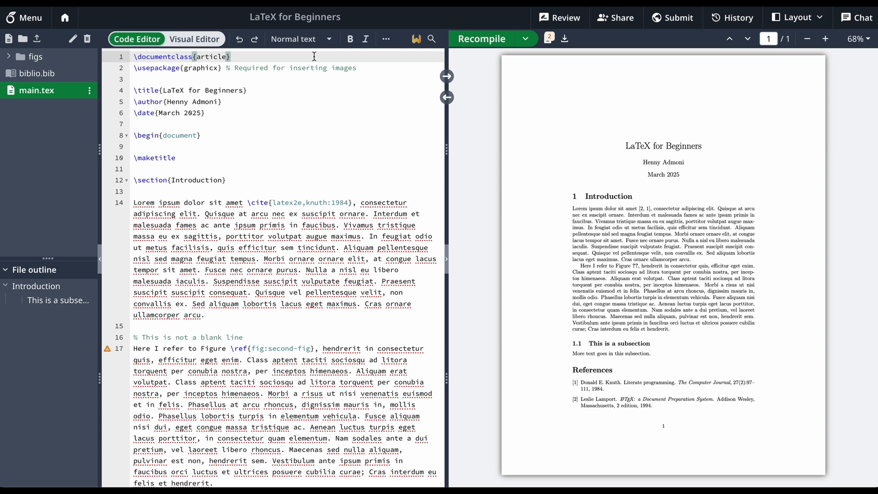
pyautogui.doubleClick(210, 57)
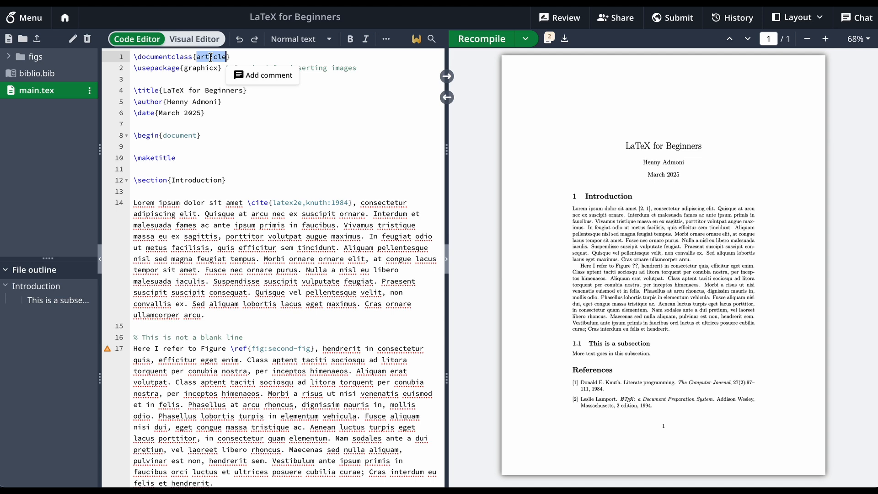
pyautogui.write('IEEE')
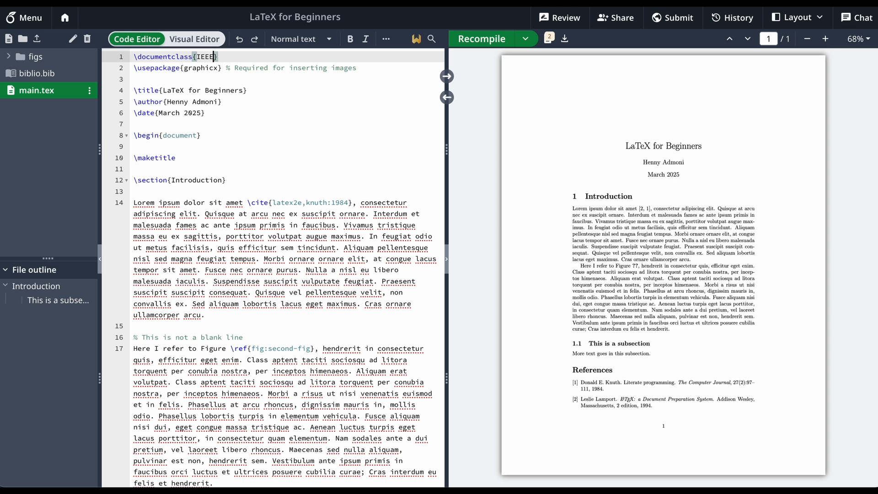
pyautogui.write('tran')
pyautogui.click(482, 39)
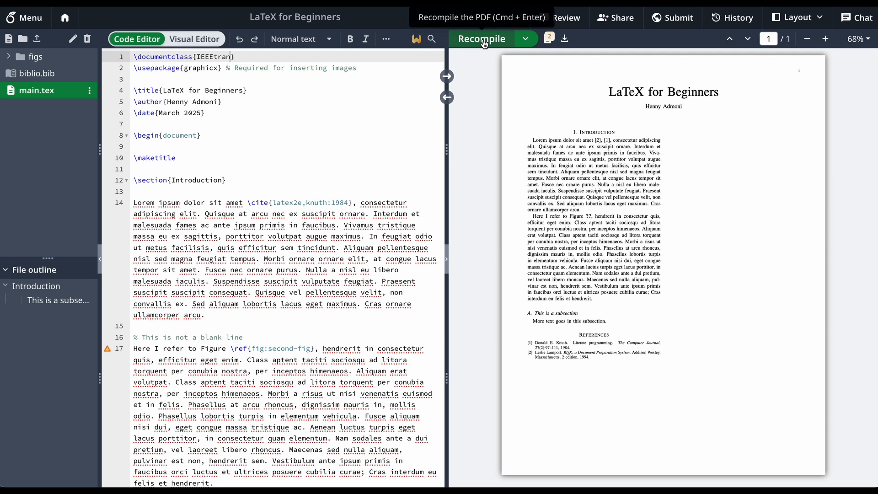
pyautogui.scroll(-1, 610, 160)
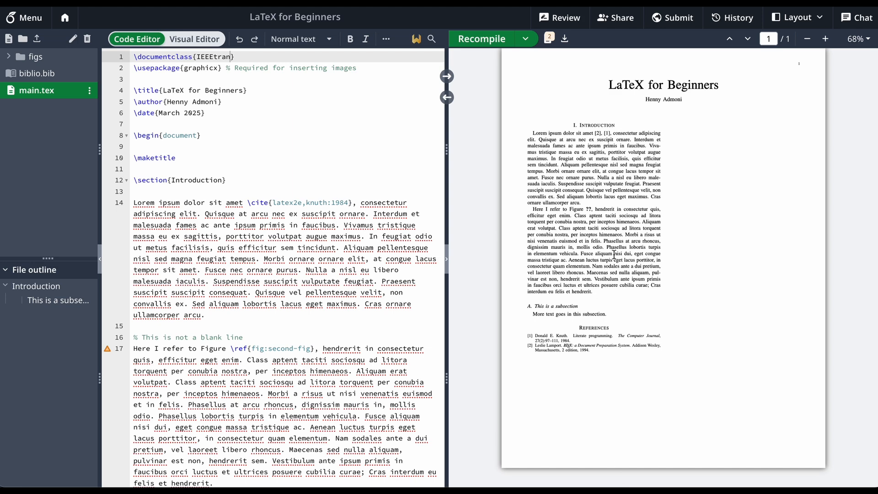
pyautogui.scroll(1, 661, 109)
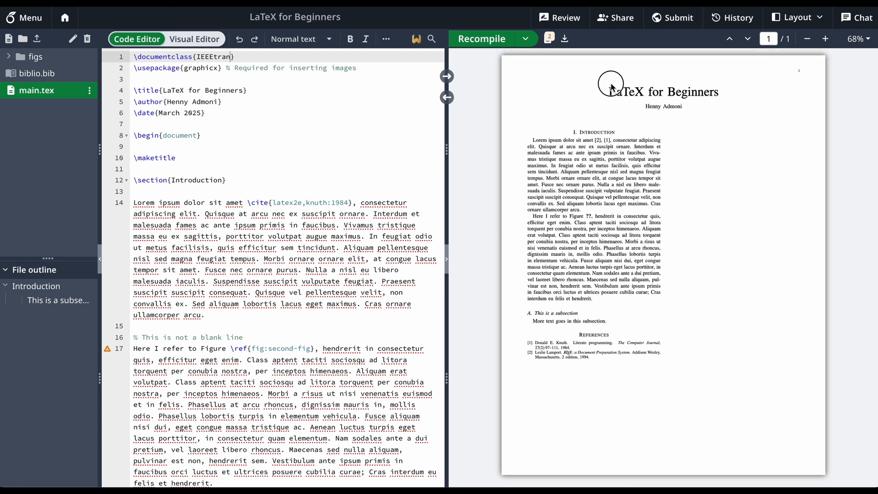